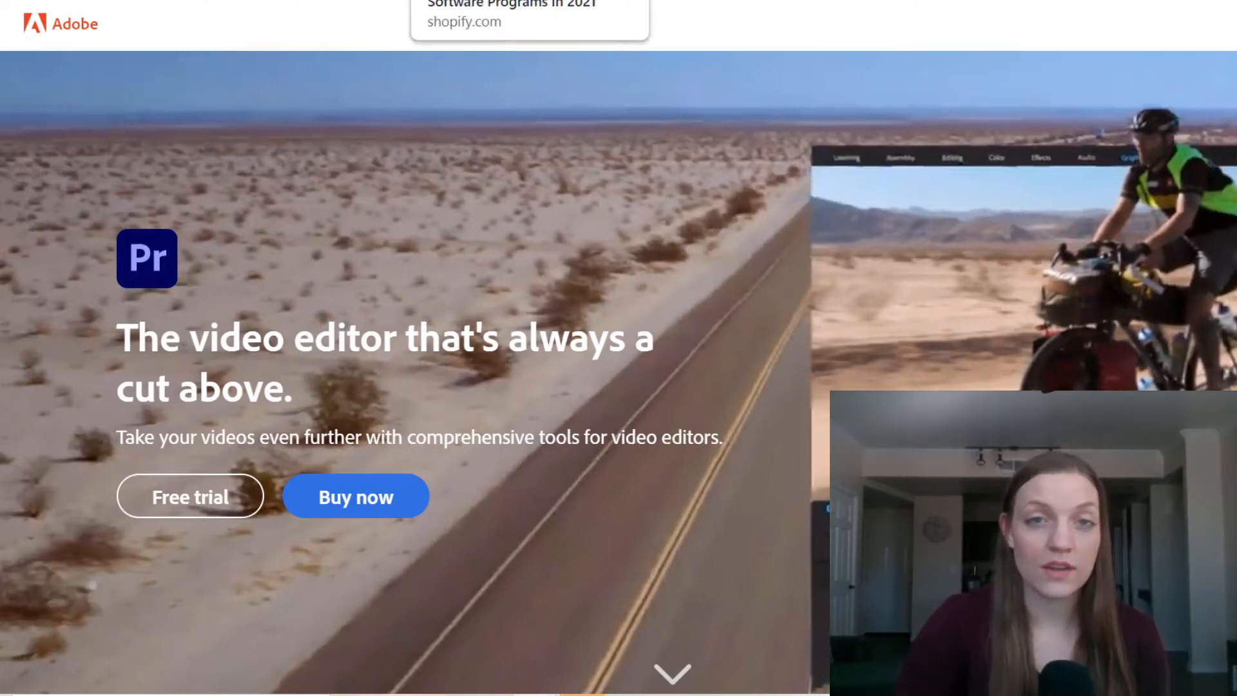
Step: Switch to the Shopify article and scroll to its numbered list of 12 free video editors
{"action": "left_click", "coordinate": [490, 2]}
{"action": "scroll", "coordinate": [472, 238], "scroll_direction": "up", "scroll_amount": 2}
{"action": "scroll", "coordinate": [474, 243], "scroll_direction": "down", "scroll_amount": 2}
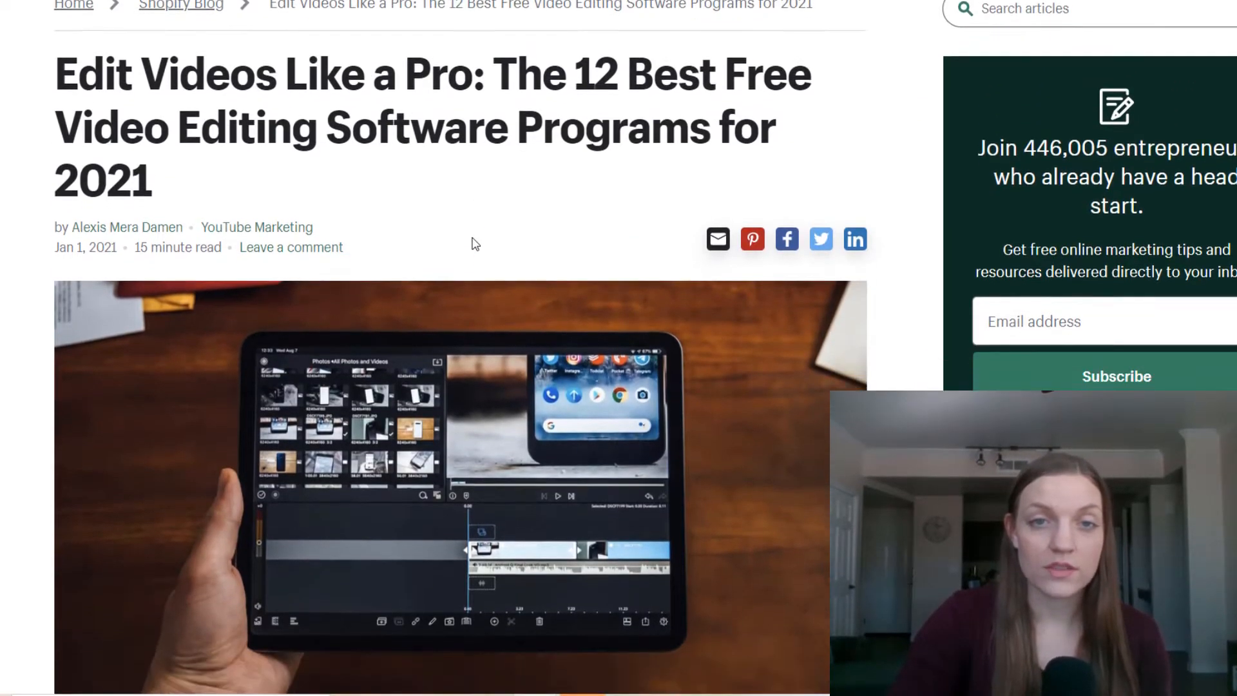
{"action": "scroll", "coordinate": [528, 439], "scroll_direction": "down", "scroll_amount": 5}
{"action": "scroll", "coordinate": [528, 443], "scroll_direction": "down", "scroll_amount": 15}
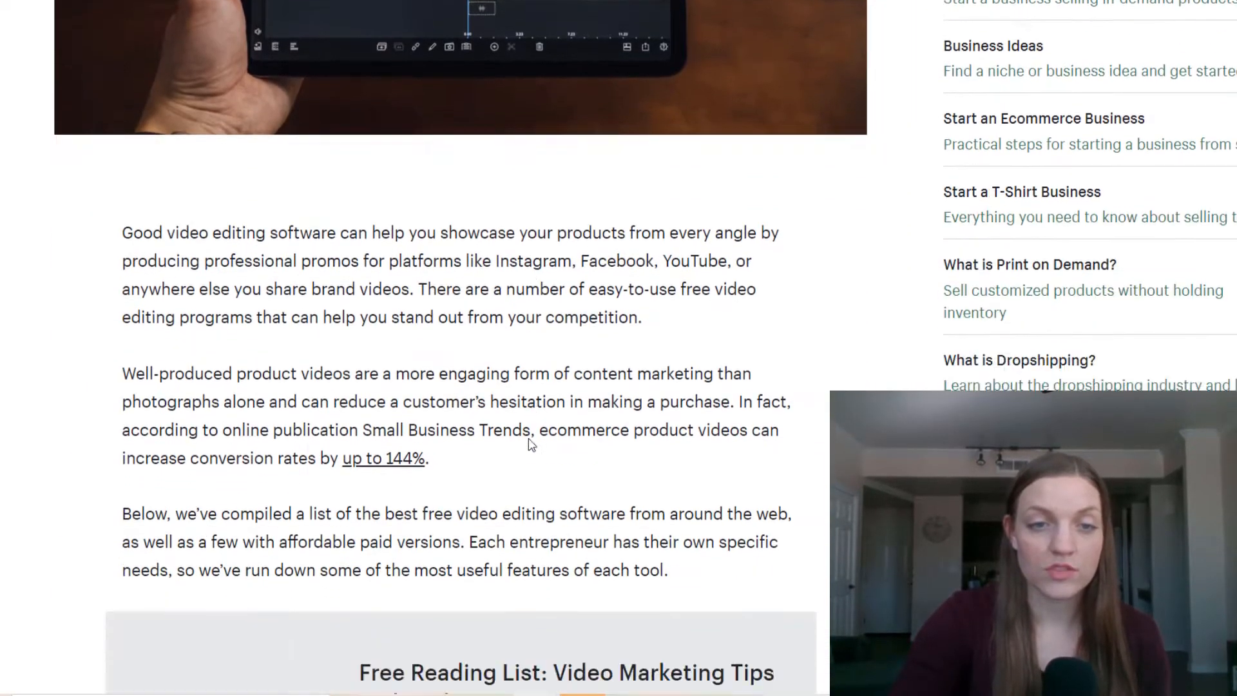
{"action": "scroll", "coordinate": [527, 426], "scroll_direction": "down", "scroll_amount": 7}
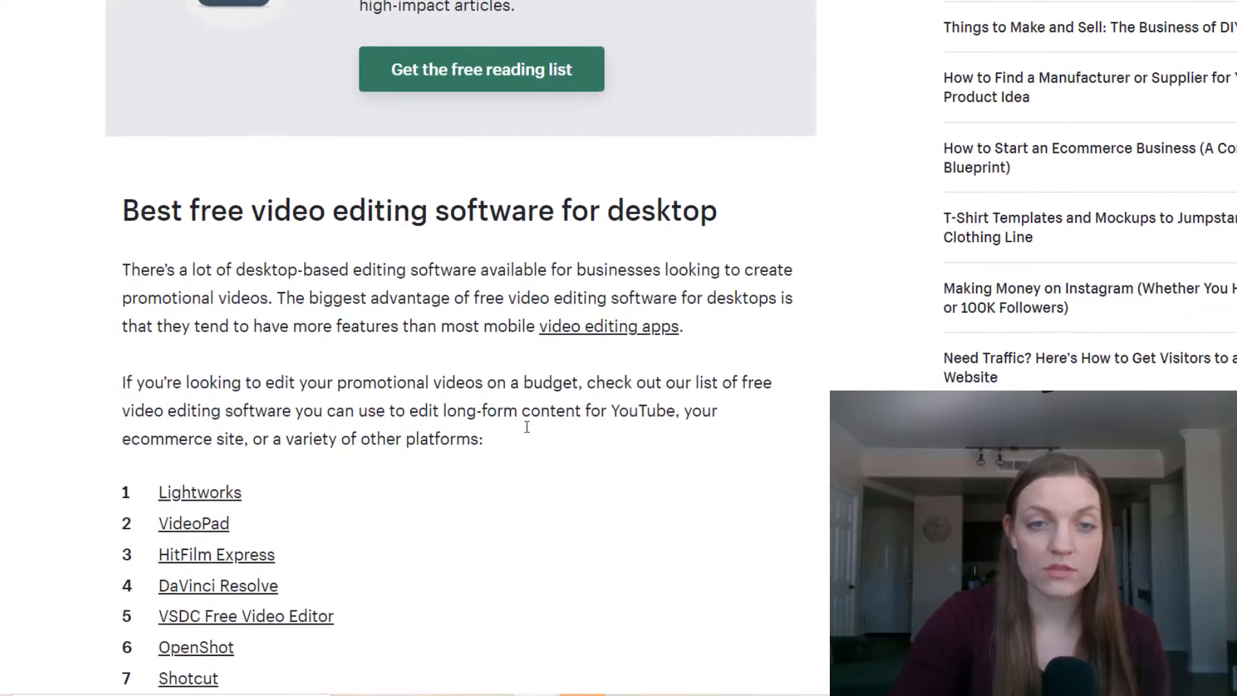
{"action": "scroll", "coordinate": [527, 427], "scroll_direction": "down", "scroll_amount": 6}
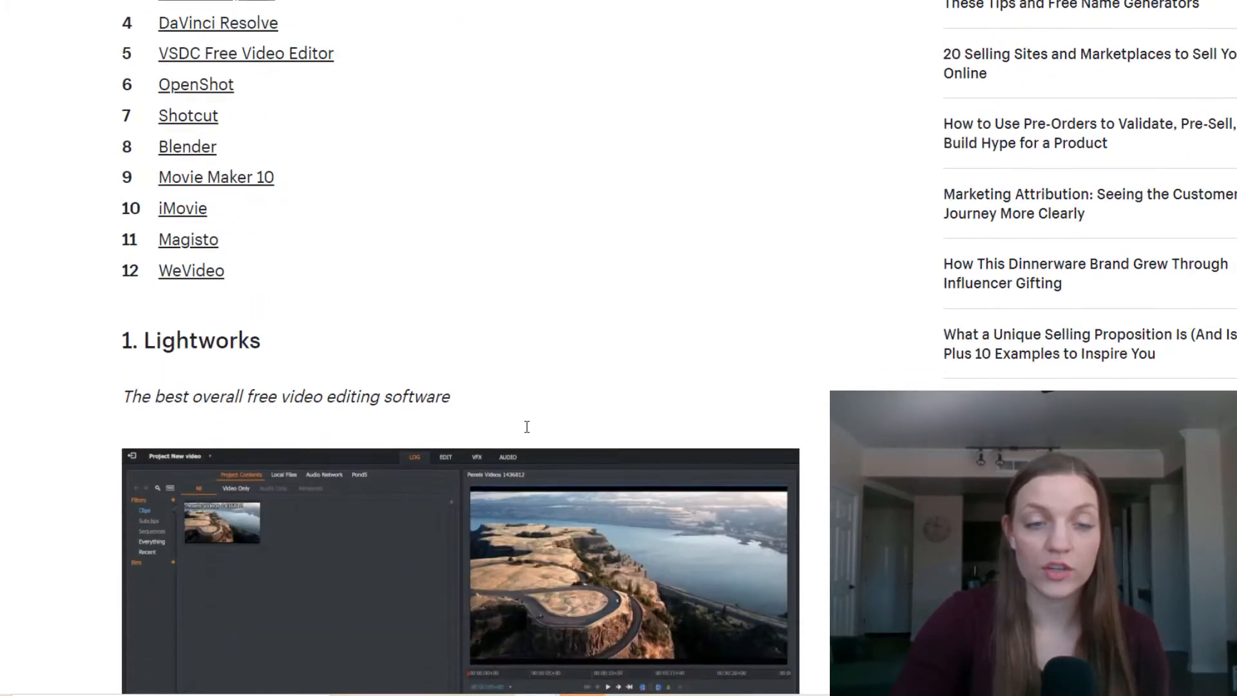
{"action": "scroll", "coordinate": [527, 427], "scroll_direction": "up", "scroll_amount": 7}
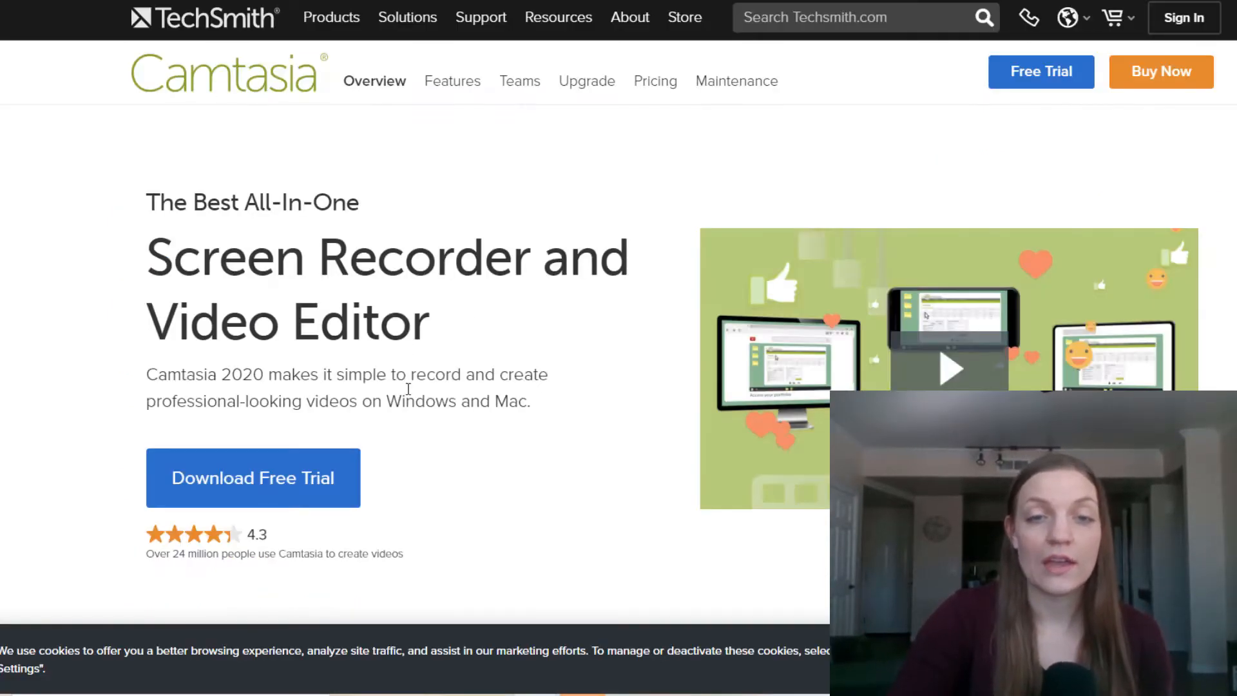
Step: Scroll the Camtasia 2020 overview page down and back up to its 4.3 rating header
{"action": "scroll", "coordinate": [407, 390], "scroll_direction": "down", "scroll_amount": 3}
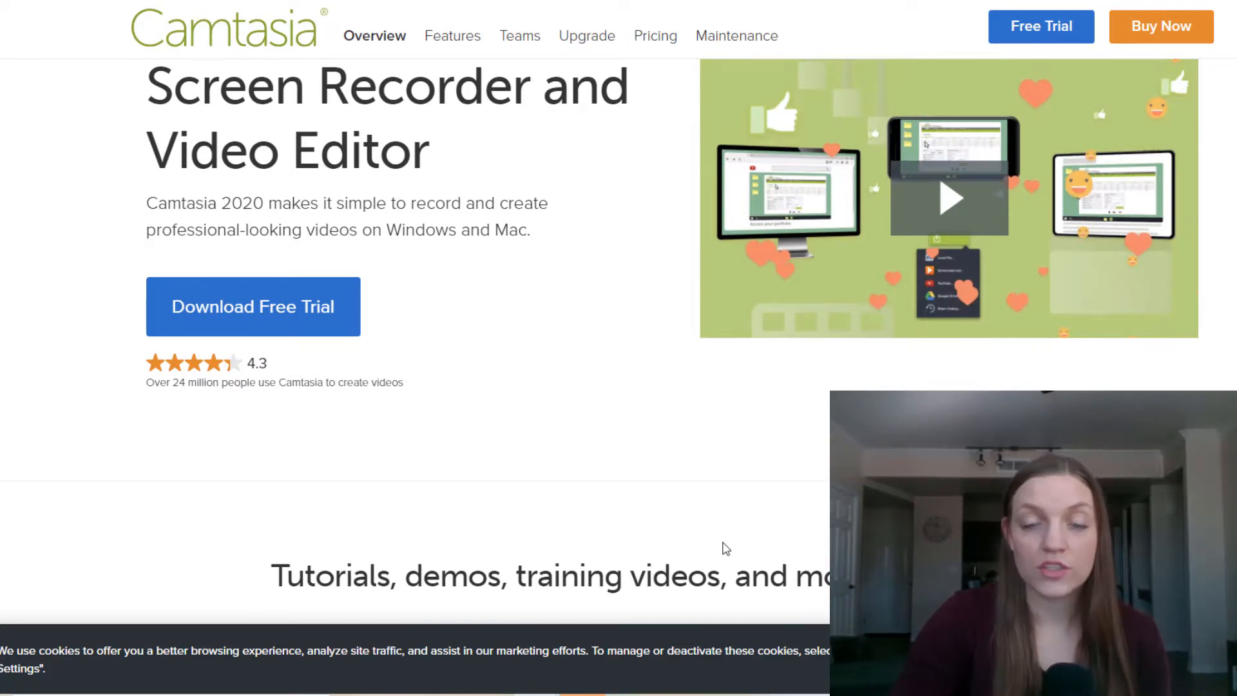
{"action": "scroll", "coordinate": [727, 548], "scroll_direction": "up", "scroll_amount": 3}
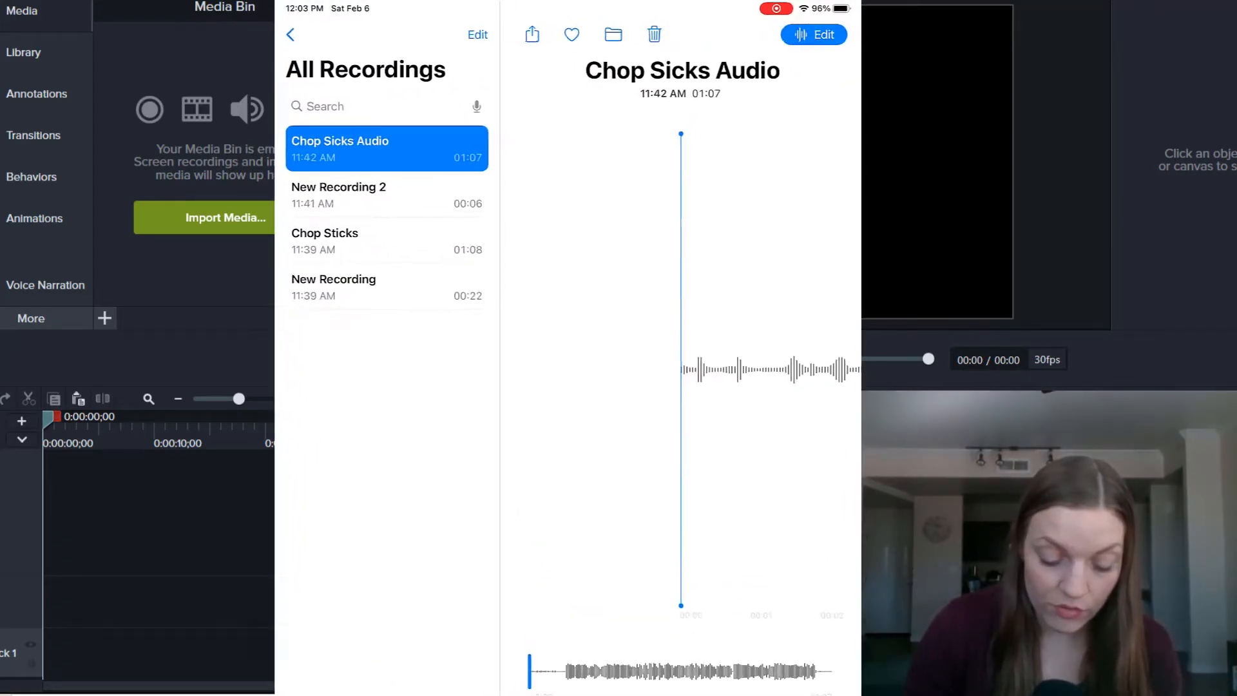
Step: Upload Chop Sicks Audio.m4a to Google Drive under the chosen account, then go to the home screen
{"action": "left_click", "coordinate": [378, 50]}
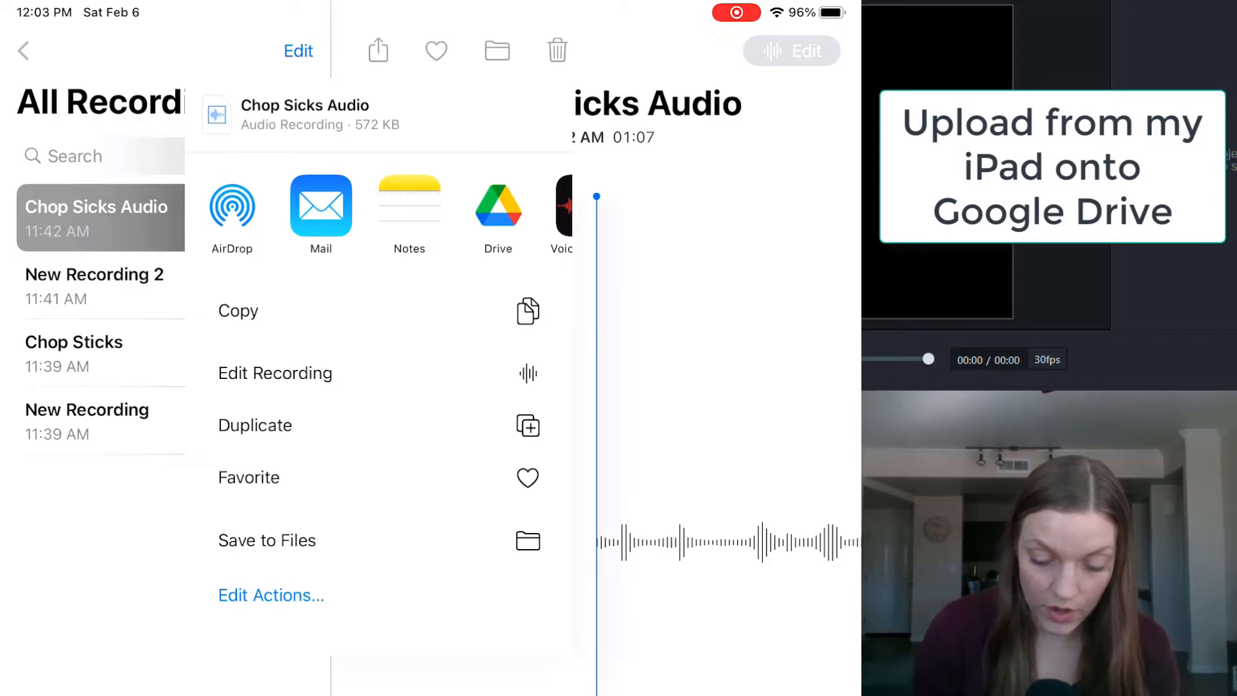
{"action": "left_click", "coordinate": [498, 206]}
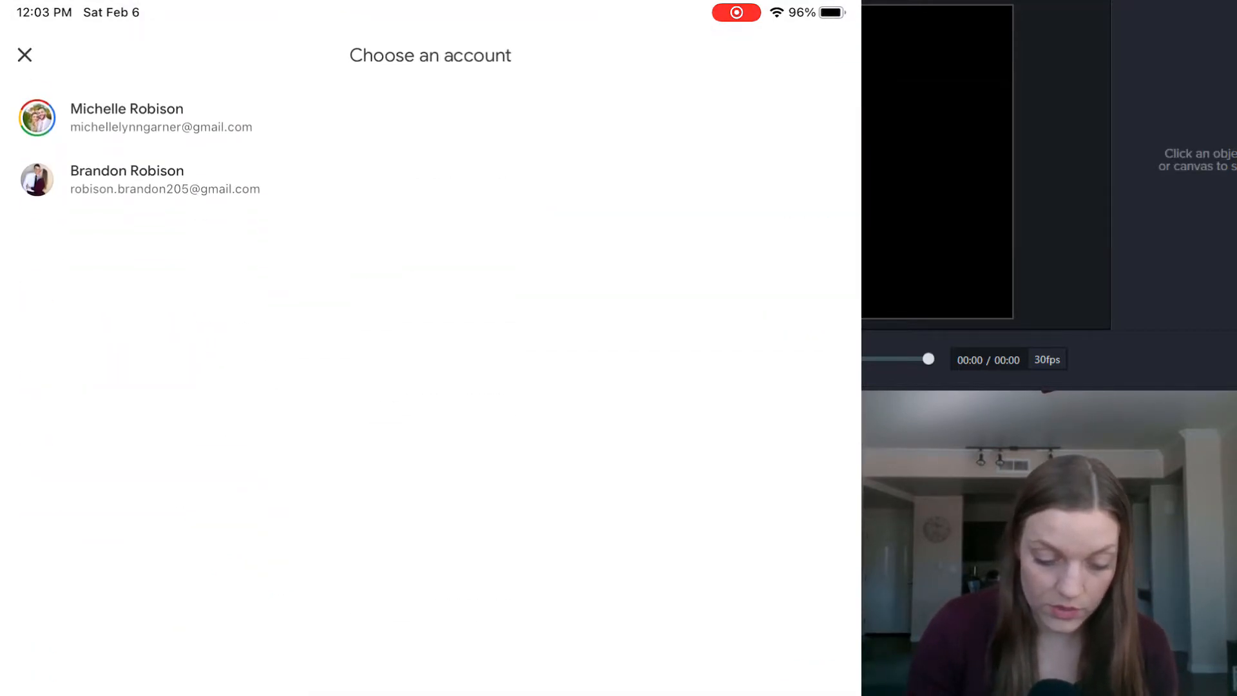
{"action": "left_click", "coordinate": [127, 118]}
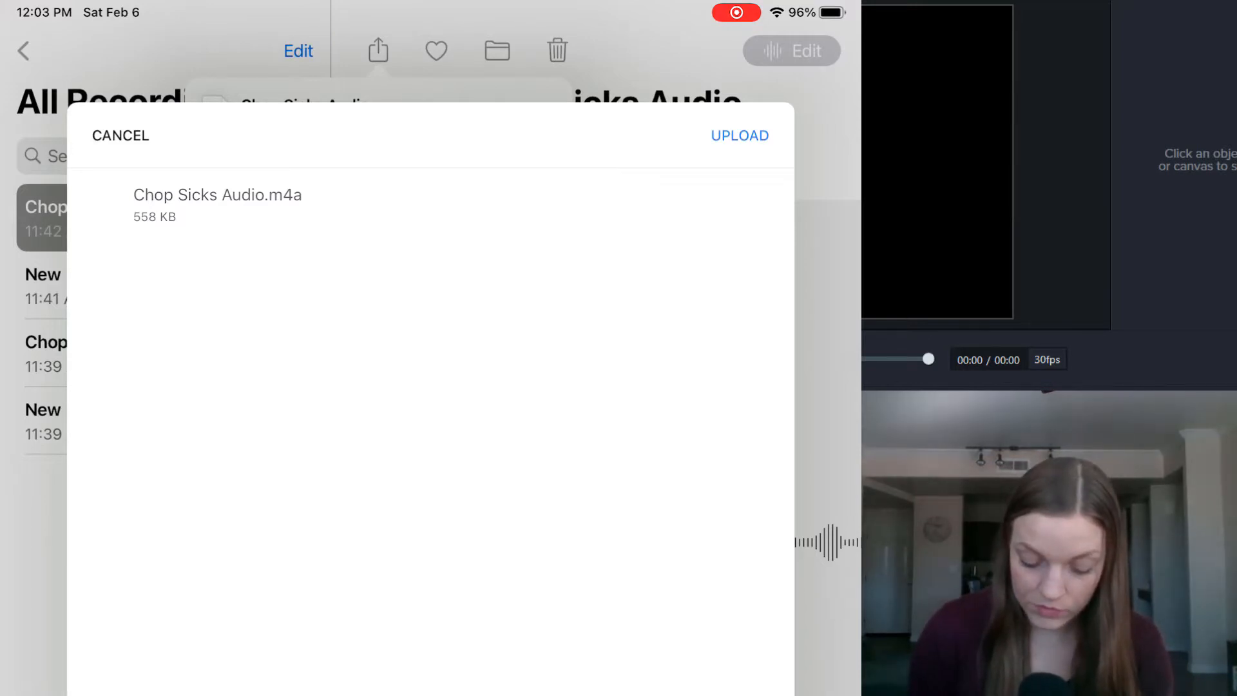
{"action": "left_click", "coordinate": [740, 135]}
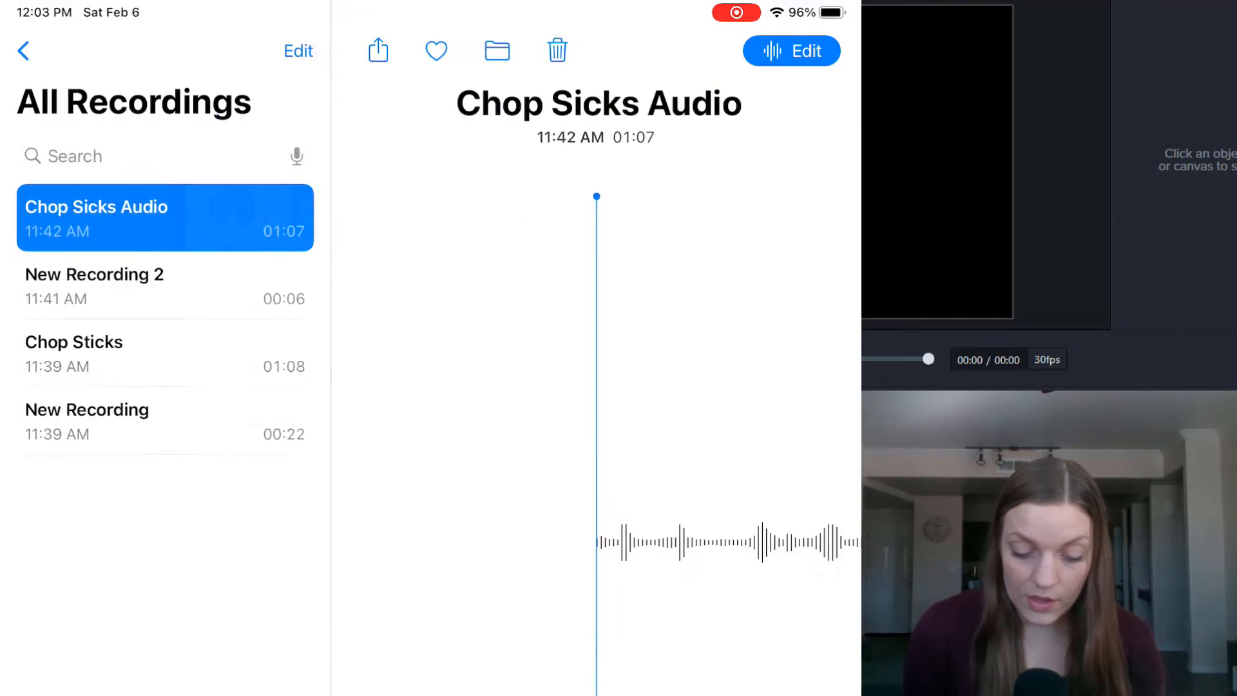
{"action": "key", "text": "super+h"}
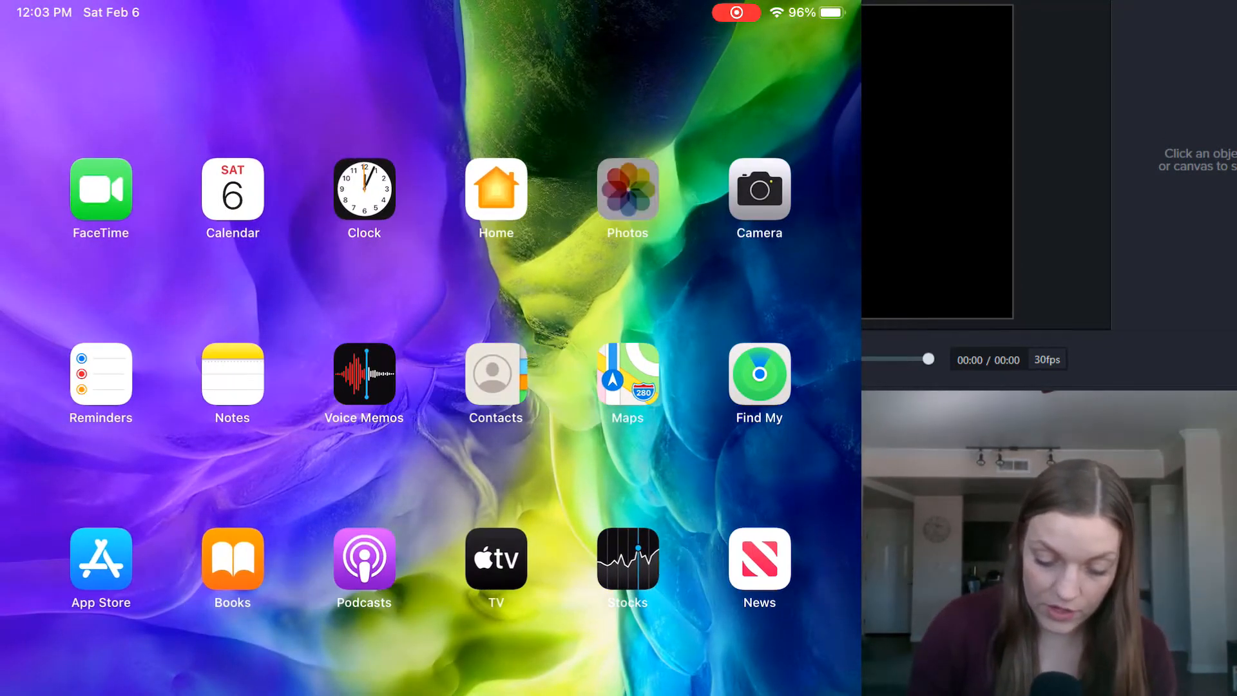
Step: Open Photos, scroll through Recents and select the 1:36 piano video
{"action": "left_click", "coordinate": [578, 189]}
{"action": "scroll", "coordinate": [430, 349], "scroll_direction": "down", "scroll_amount": 5}
{"action": "scroll", "coordinate": [431, 348], "scroll_direction": "up", "scroll_amount": 15}
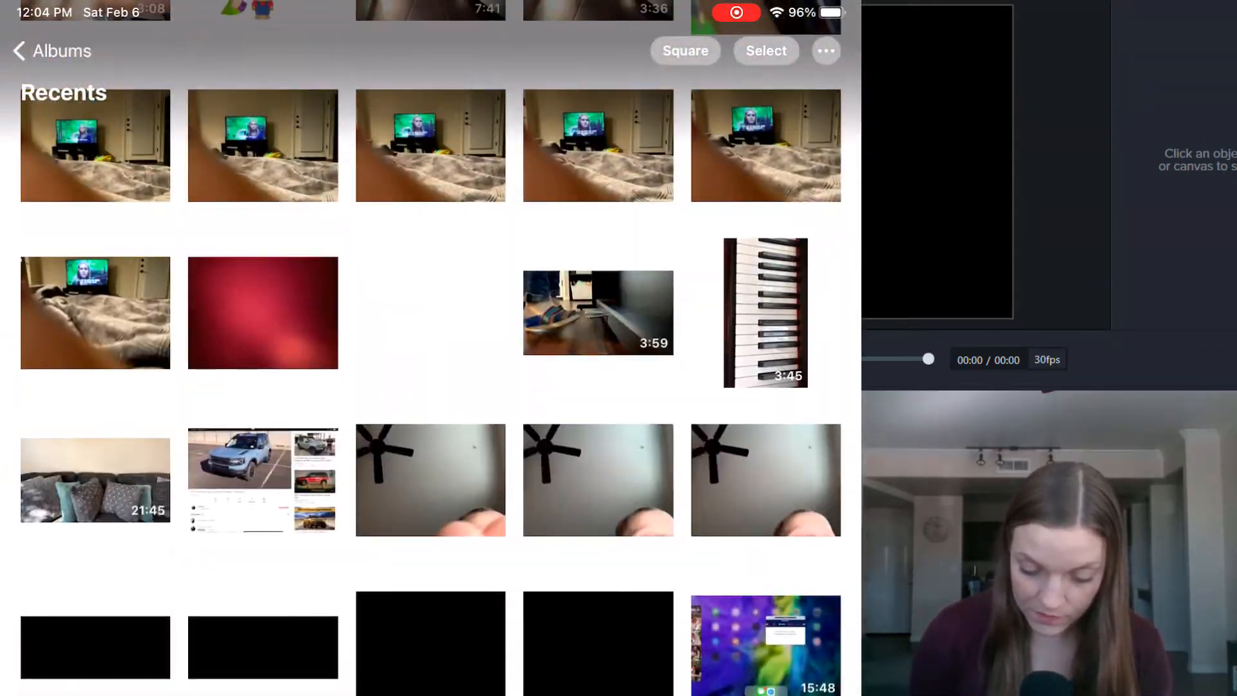
{"action": "scroll", "coordinate": [430, 348], "scroll_direction": "down", "scroll_amount": 5}
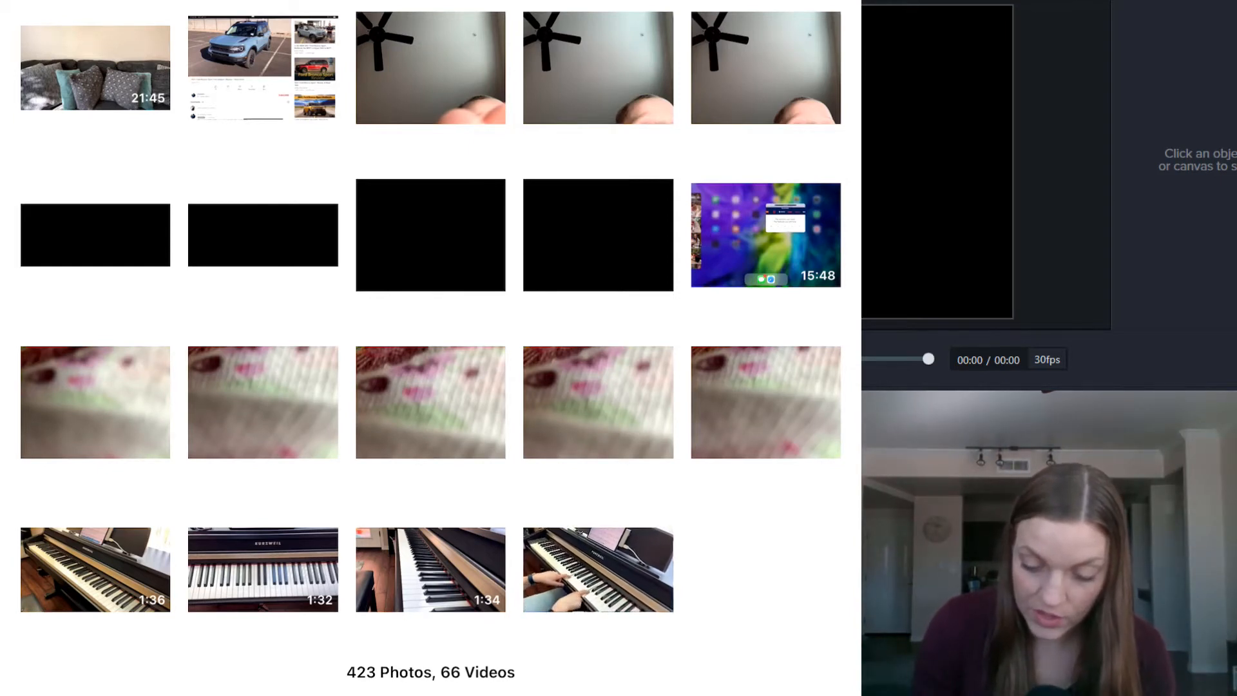
{"action": "left_click", "coordinate": [95, 570]}
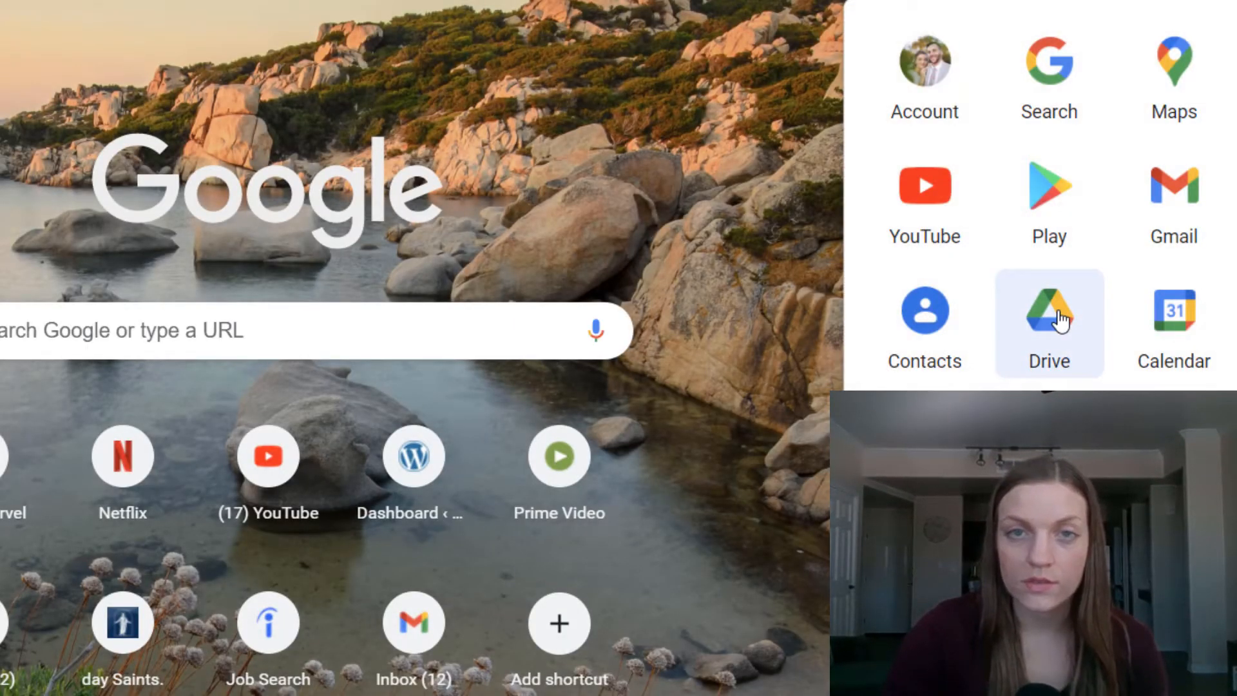
Step: Open Google Drive and select Chop Sicks Audio.m4a in Quick Access
{"action": "left_click", "coordinate": [1060, 319]}
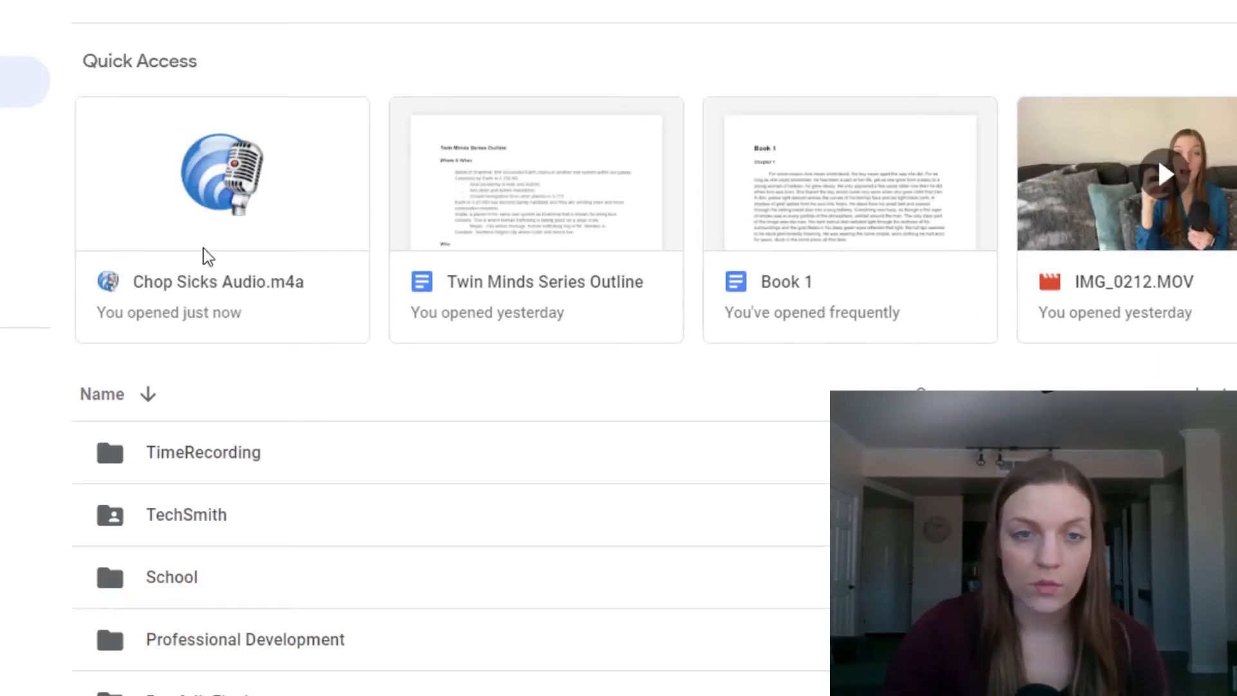
{"action": "left_click", "coordinate": [197, 223]}
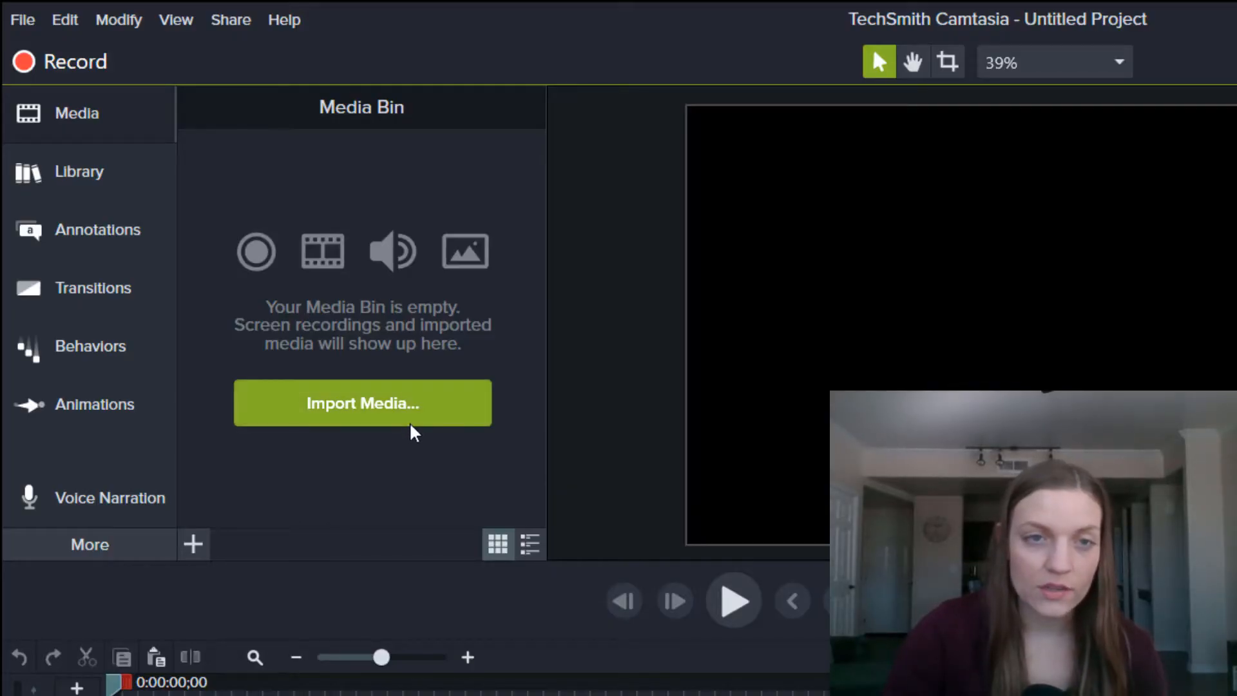
Step: Import the Chop Sicks Audio file from the Downloads folder into the Media Bin
{"action": "left_click", "coordinate": [407, 419]}
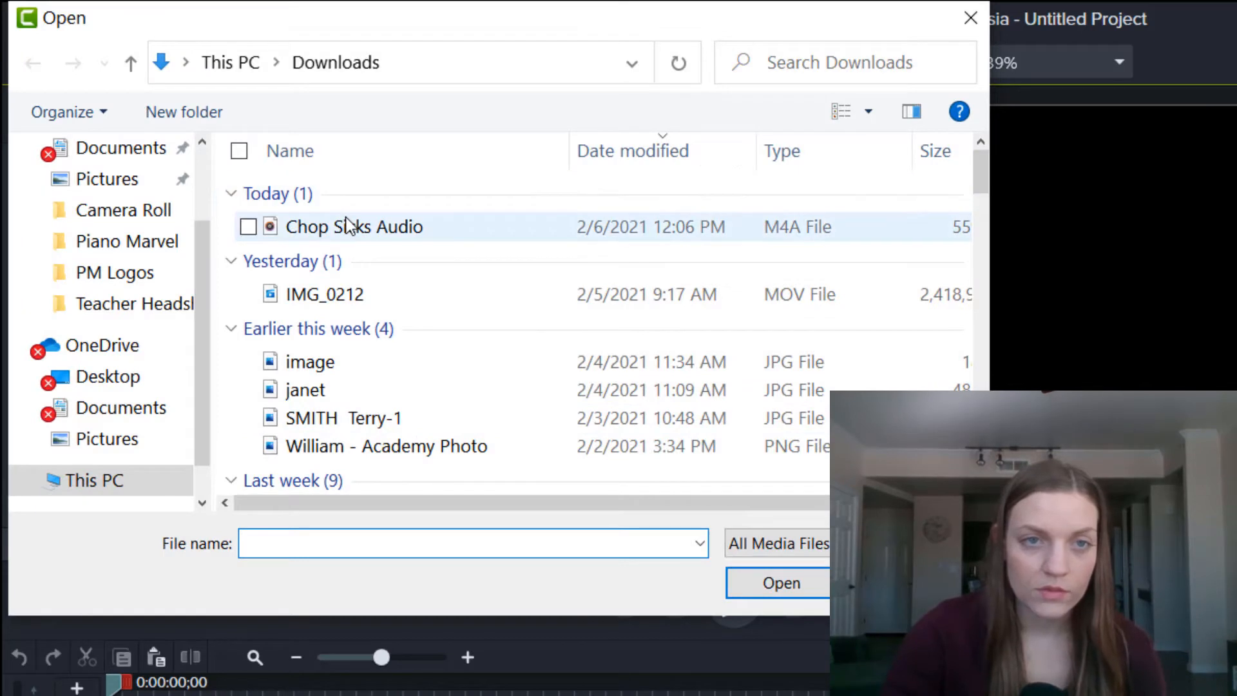
{"action": "left_click", "coordinate": [353, 233]}
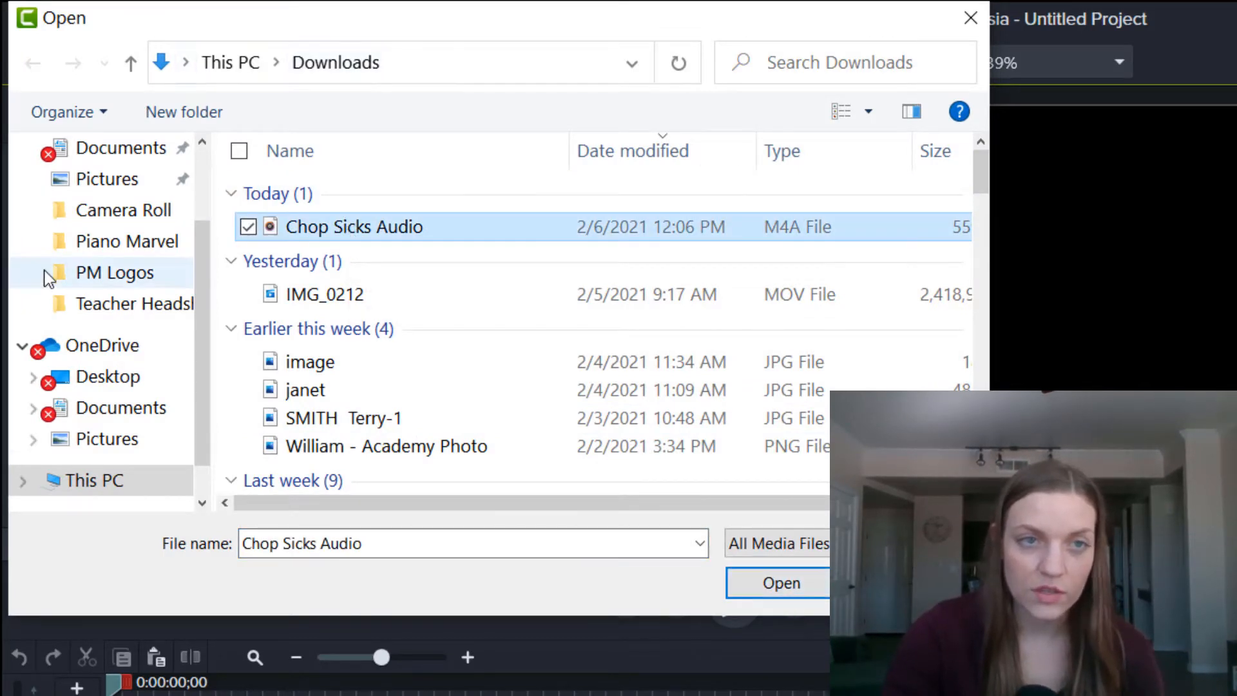
{"action": "scroll", "coordinate": [119, 166], "scroll_direction": "up", "scroll_amount": 2}
{"action": "left_click", "coordinate": [103, 243]}
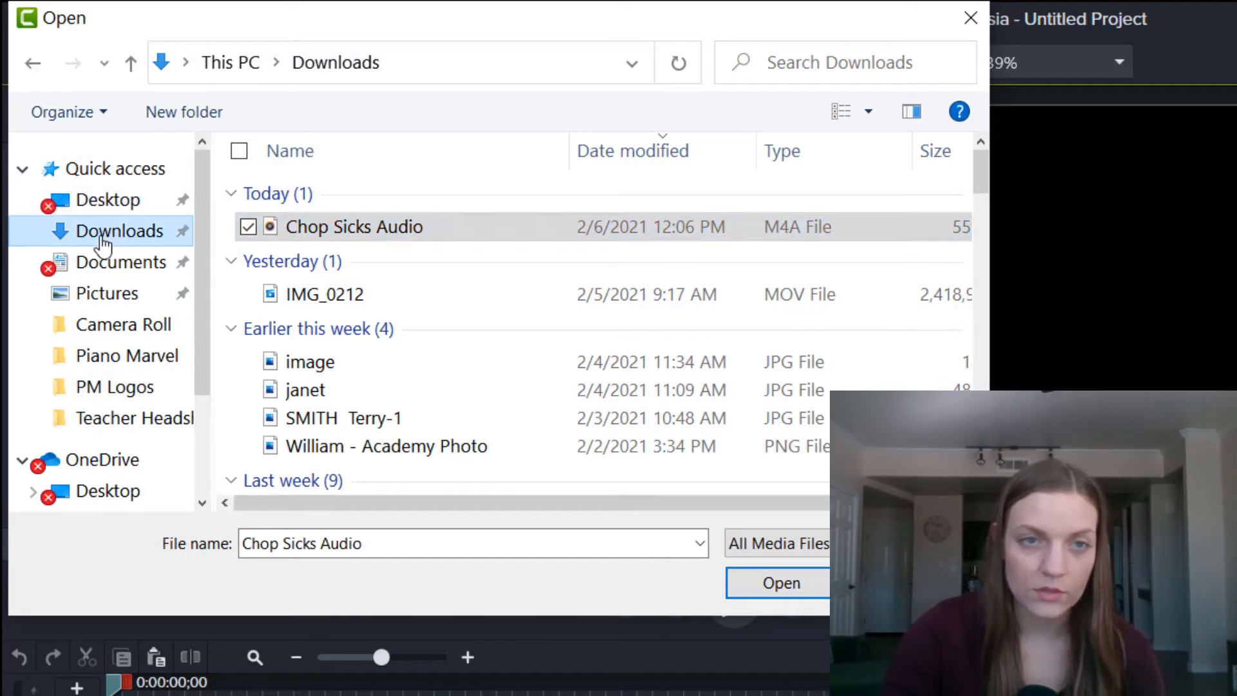
{"action": "left_click", "coordinate": [349, 231]}
{"action": "left_click", "coordinate": [763, 583]}
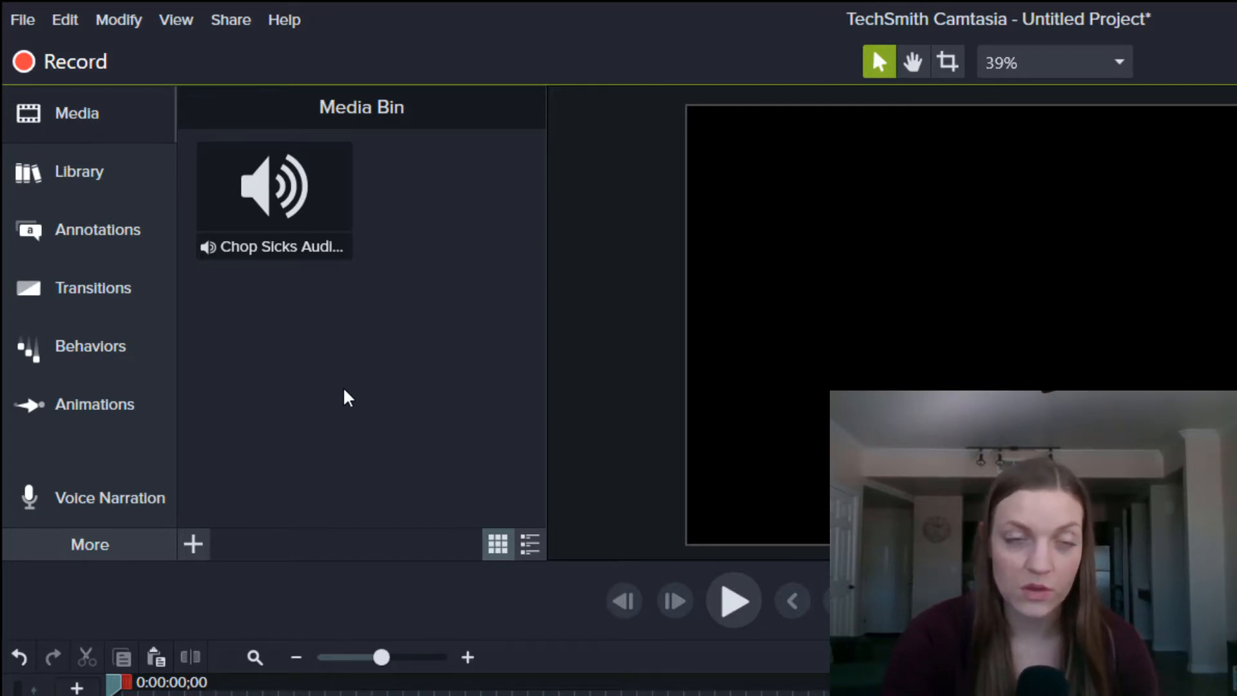
Step: Drag Chop Sicks Audio from the Media Bin onto Track 1 at the timeline start
{"action": "left_click", "coordinate": [273, 206]}
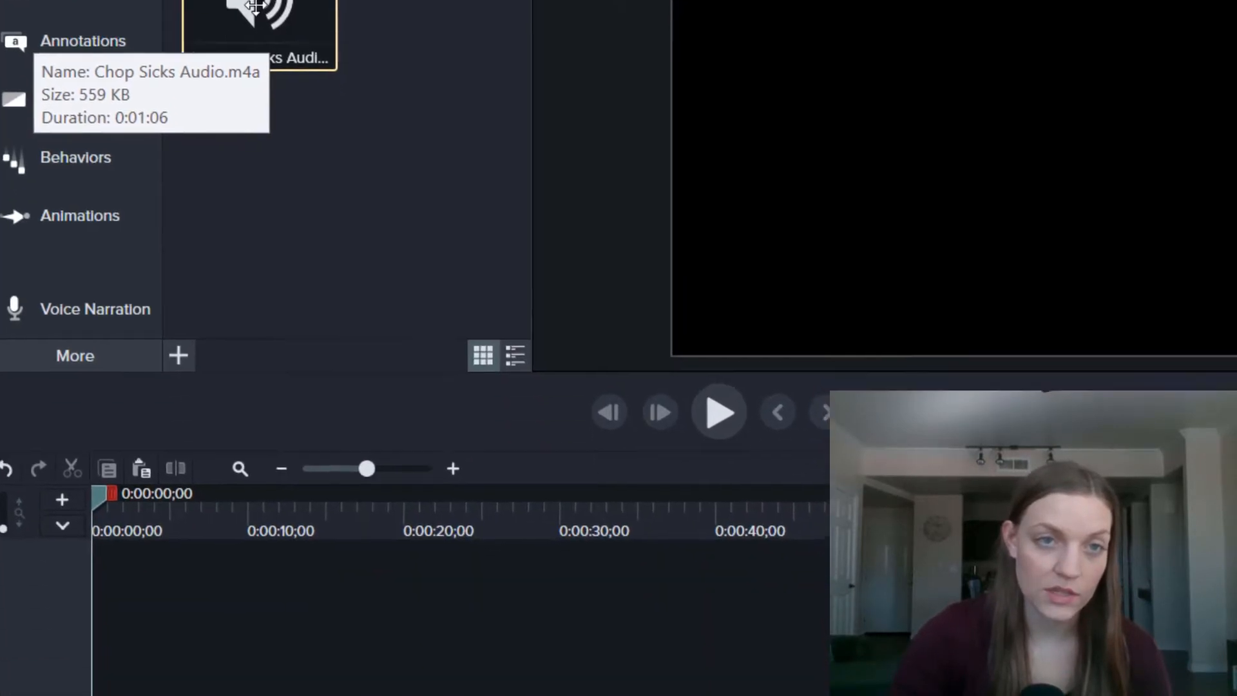
{"action": "left_click_drag", "start_coordinate": [270, 194], "coordinate": [357, 635]}
{"action": "left_click_drag", "start_coordinate": [327, 257], "coordinate": [61, 625]}
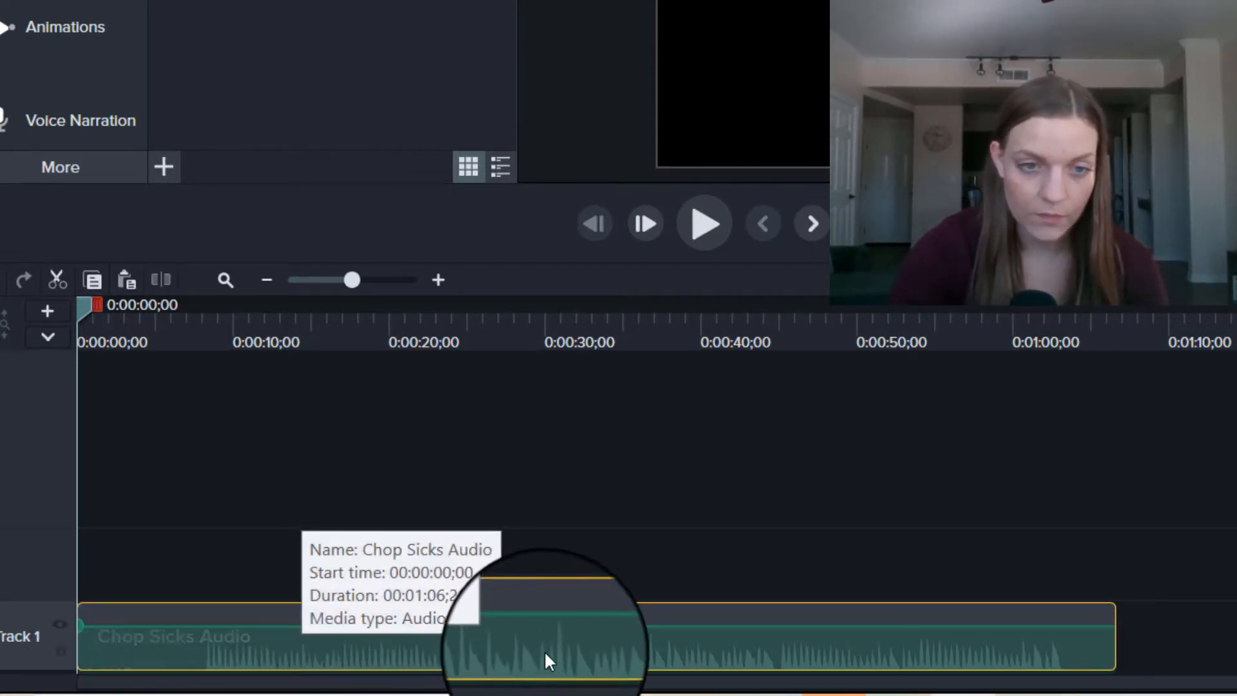
Step: Zoom the timeline to one-second detail and scrub the playhead to about seven seconds
{"action": "left_click", "coordinate": [387, 280]}
{"action": "left_click", "coordinate": [685, 319]}
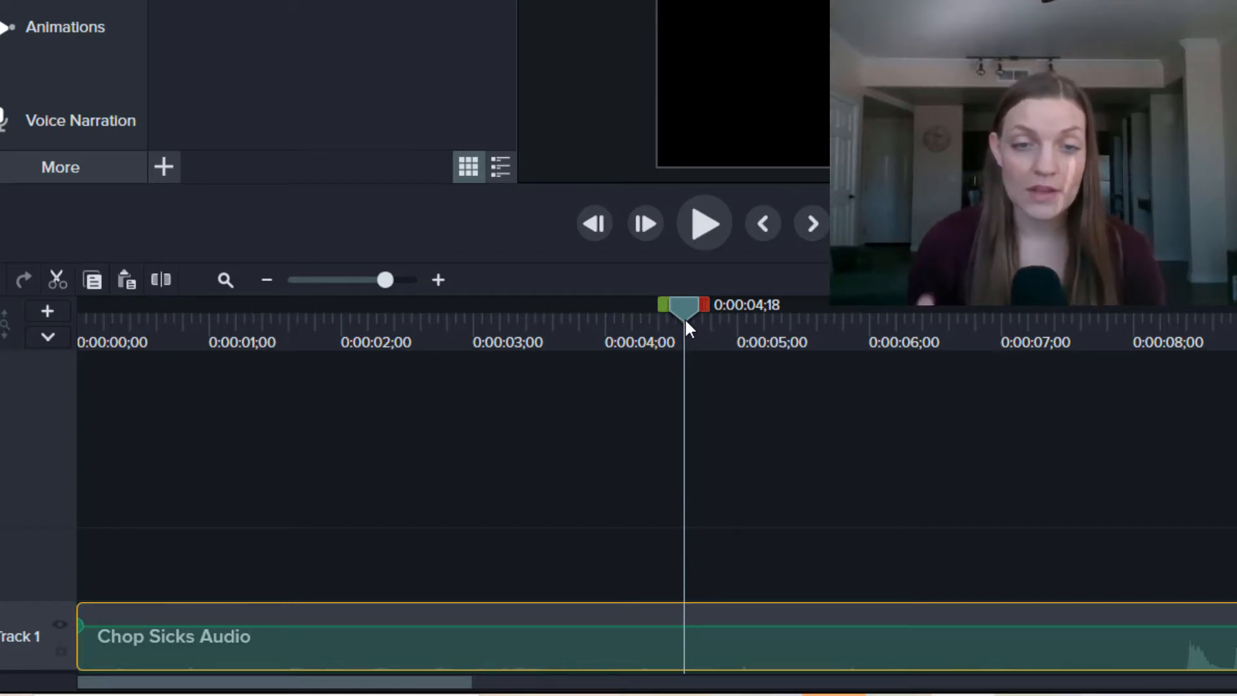
{"action": "left_click_drag", "start_coordinate": [686, 307], "coordinate": [1186, 371]}
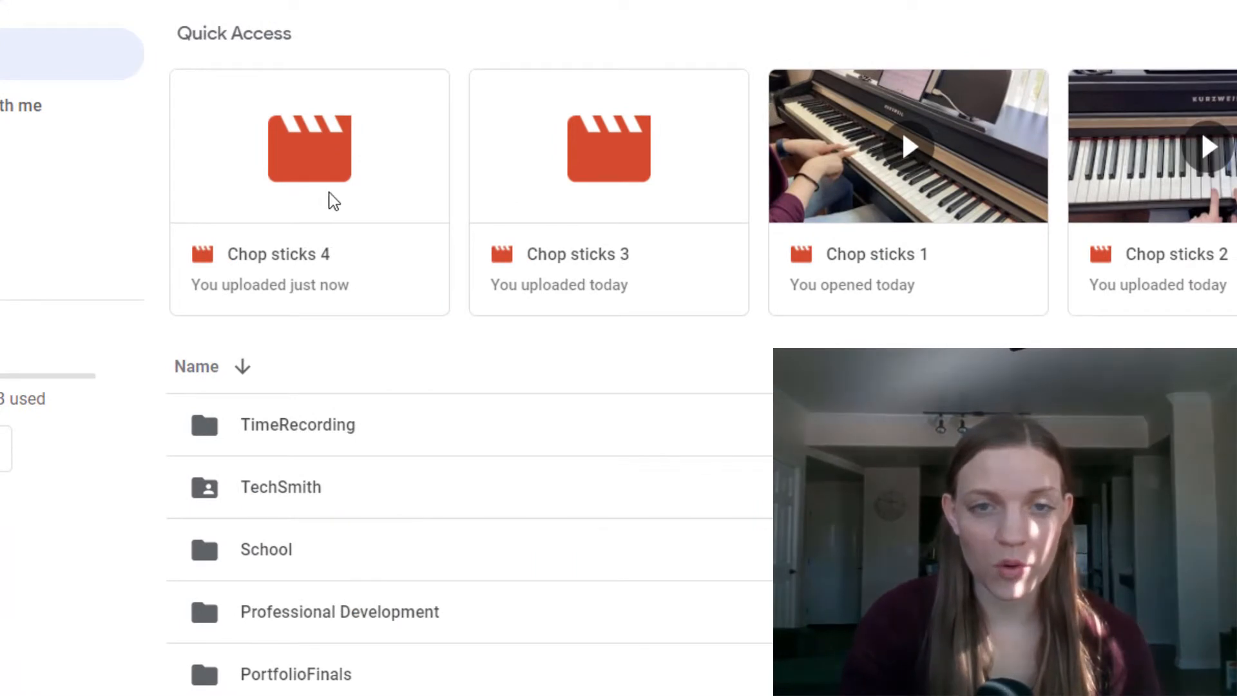
Step: Download Chop sticks 4 (160.8MB) from Drive past the virus-scan warning, then return to Camtasia
{"action": "double_click", "coordinate": [673, 269]}
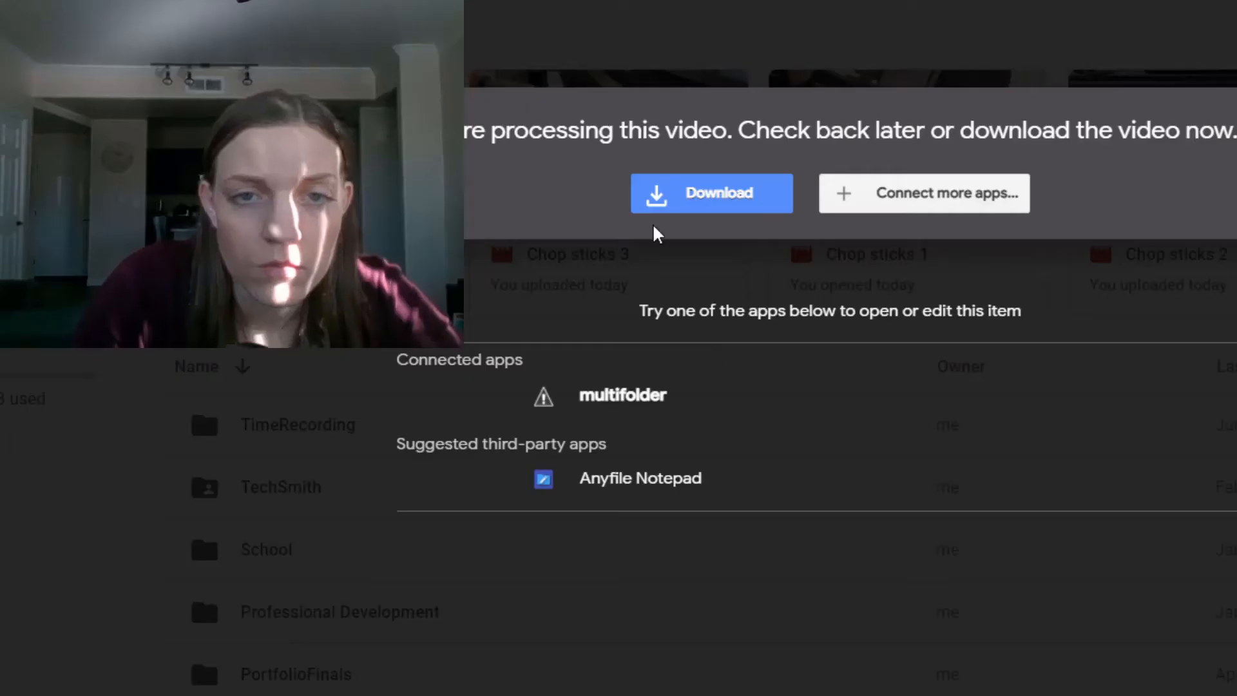
{"action": "left_click", "coordinate": [691, 197]}
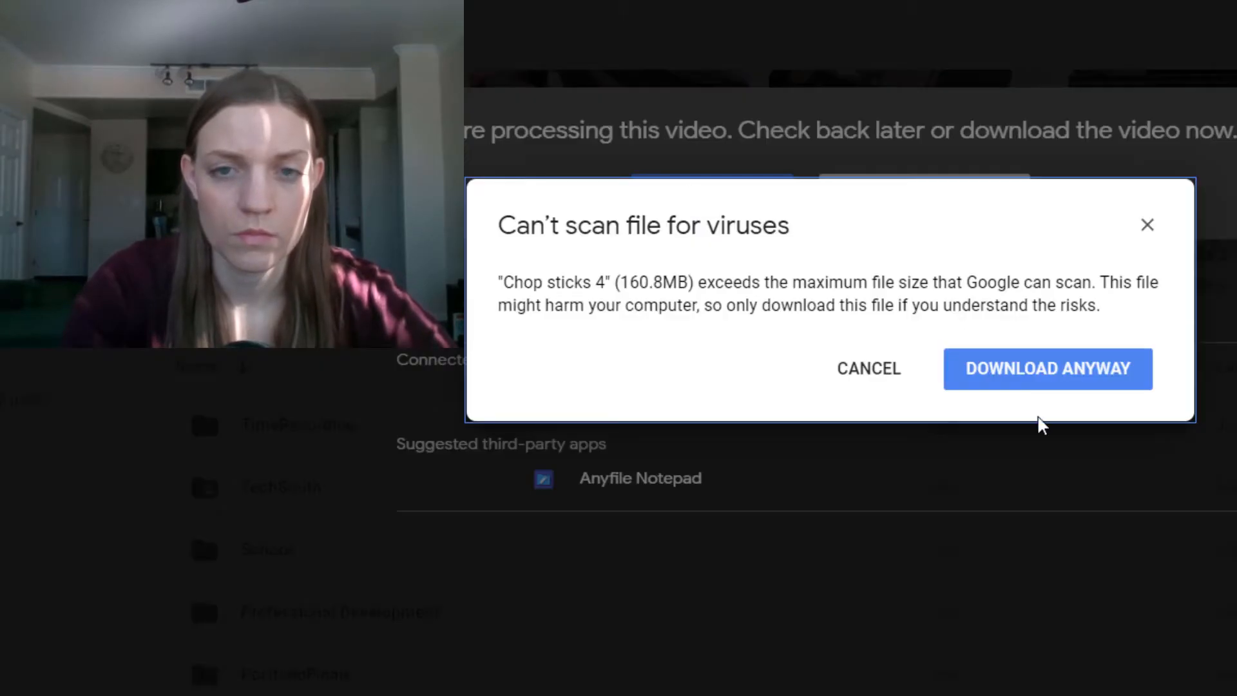
{"action": "left_click", "coordinate": [1039, 352]}
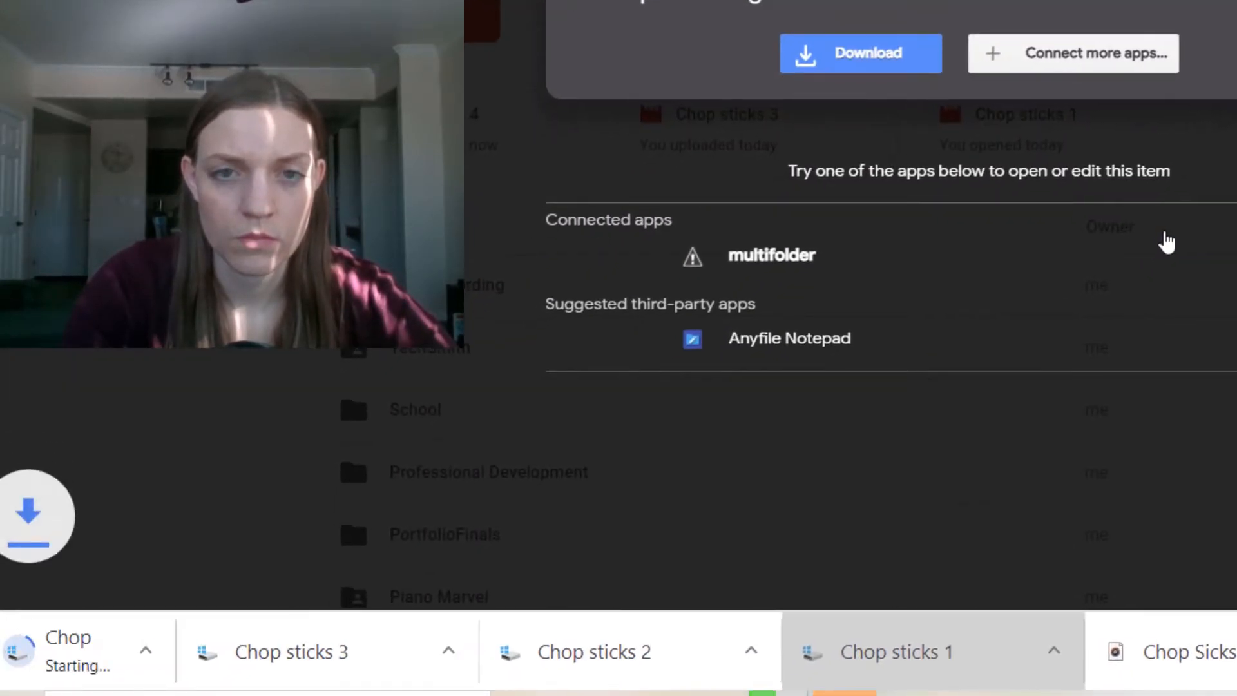
{"action": "key", "text": "Escape"}
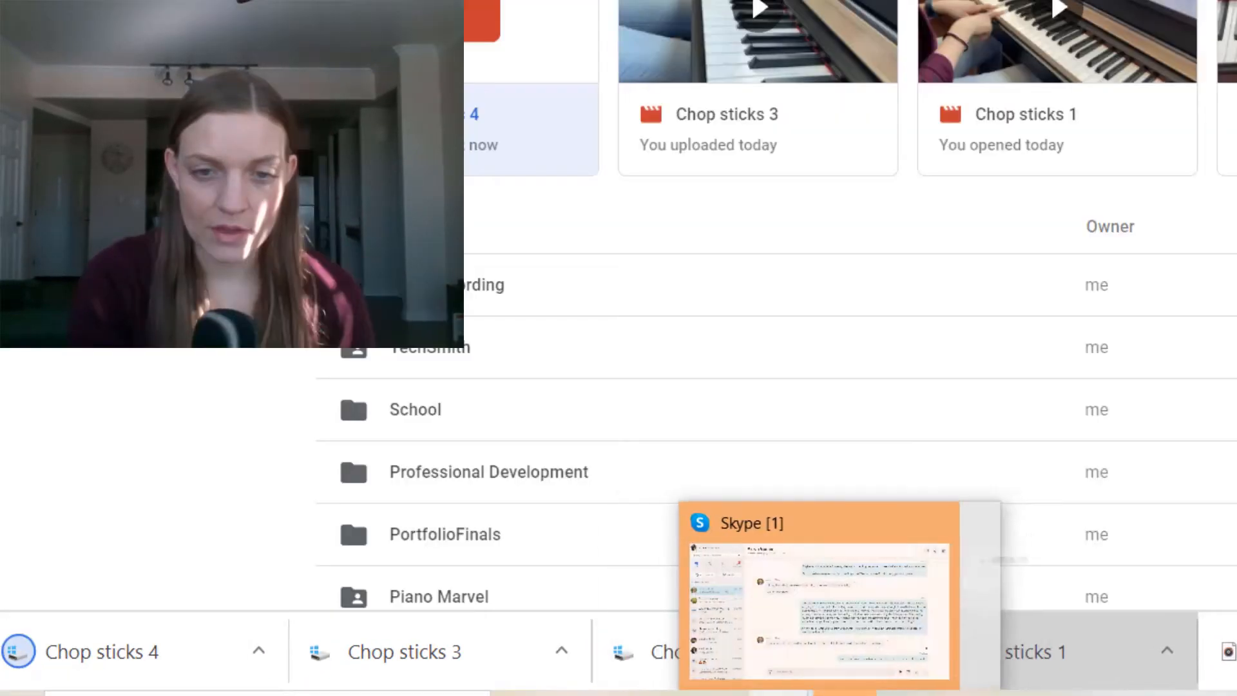
{"action": "left_click", "coordinate": [906, 695]}
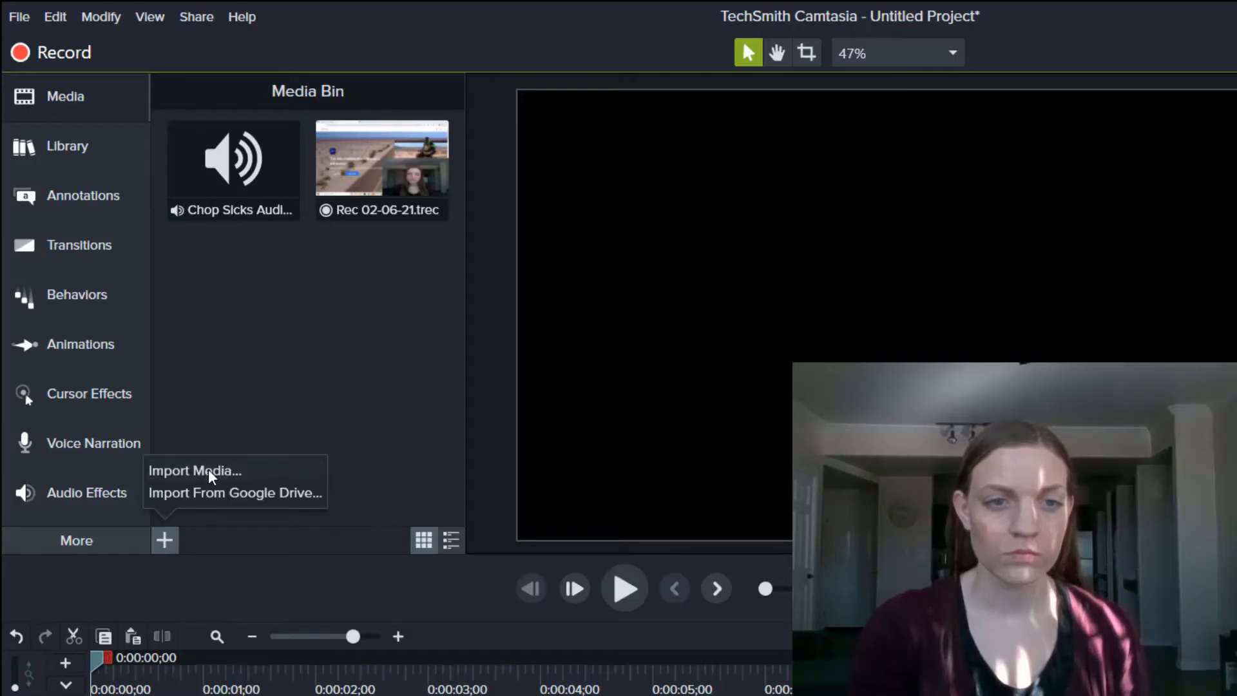
Step: Import Chop sticks 1–4.MP4 from Desktop > Chop Sticks into the Media Bin
{"action": "left_click", "coordinate": [212, 472]}
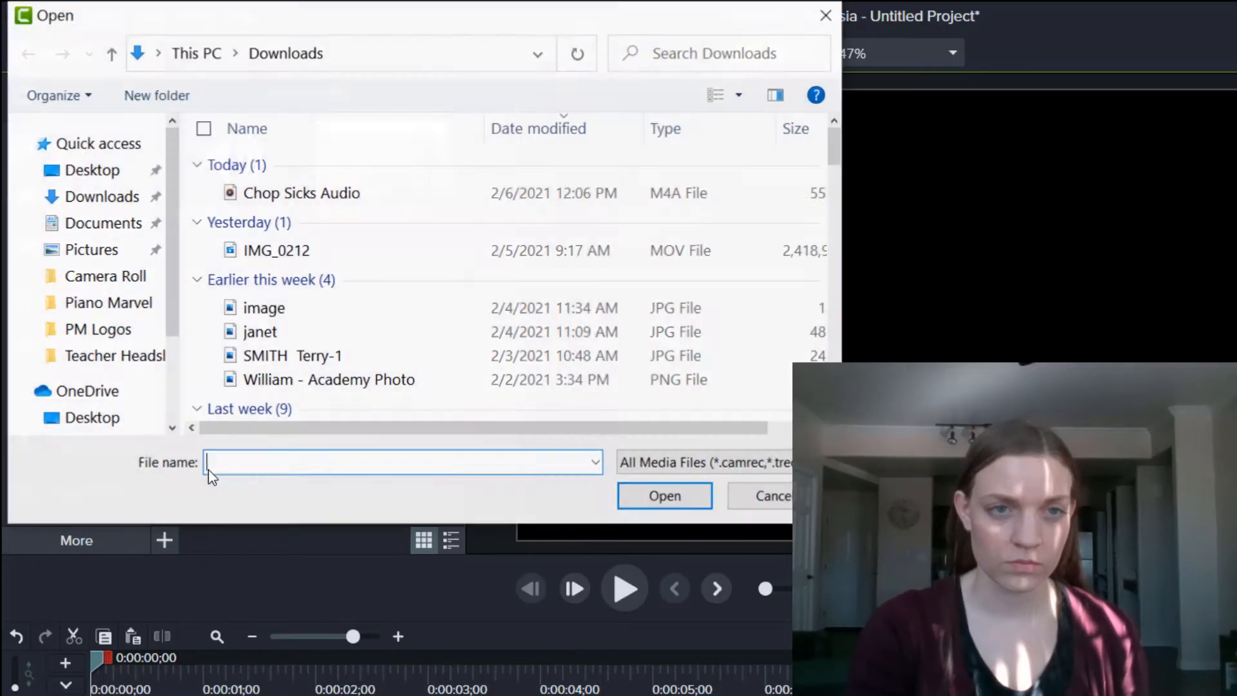
{"action": "left_click", "coordinate": [80, 173]}
{"action": "double_click", "coordinate": [342, 165]}
{"action": "left_click", "coordinate": [268, 203]}
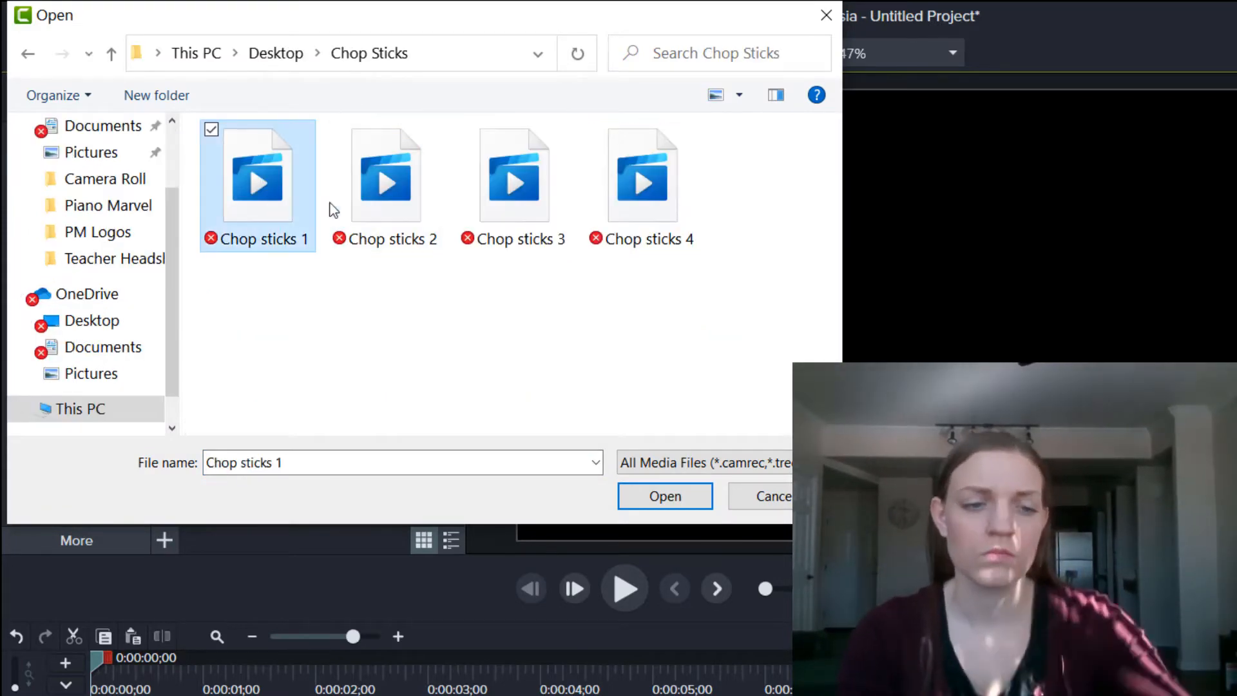
{"action": "left_click", "coordinate": [653, 223], "text": "shift"}
{"action": "left_click", "coordinate": [665, 497]}
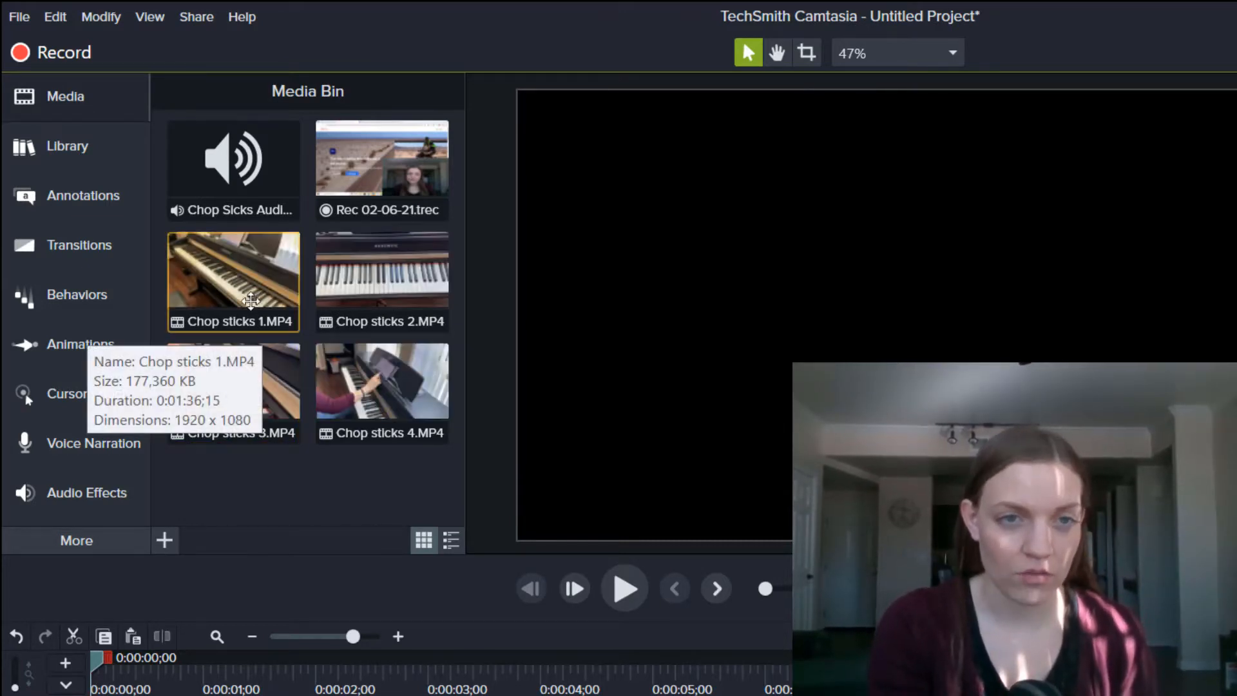
Step: Select the Chop sticks 4, Chop Sicks Audio and Chop sticks 3 items in the Media Bin
{"action": "left_click", "coordinate": [348, 381]}
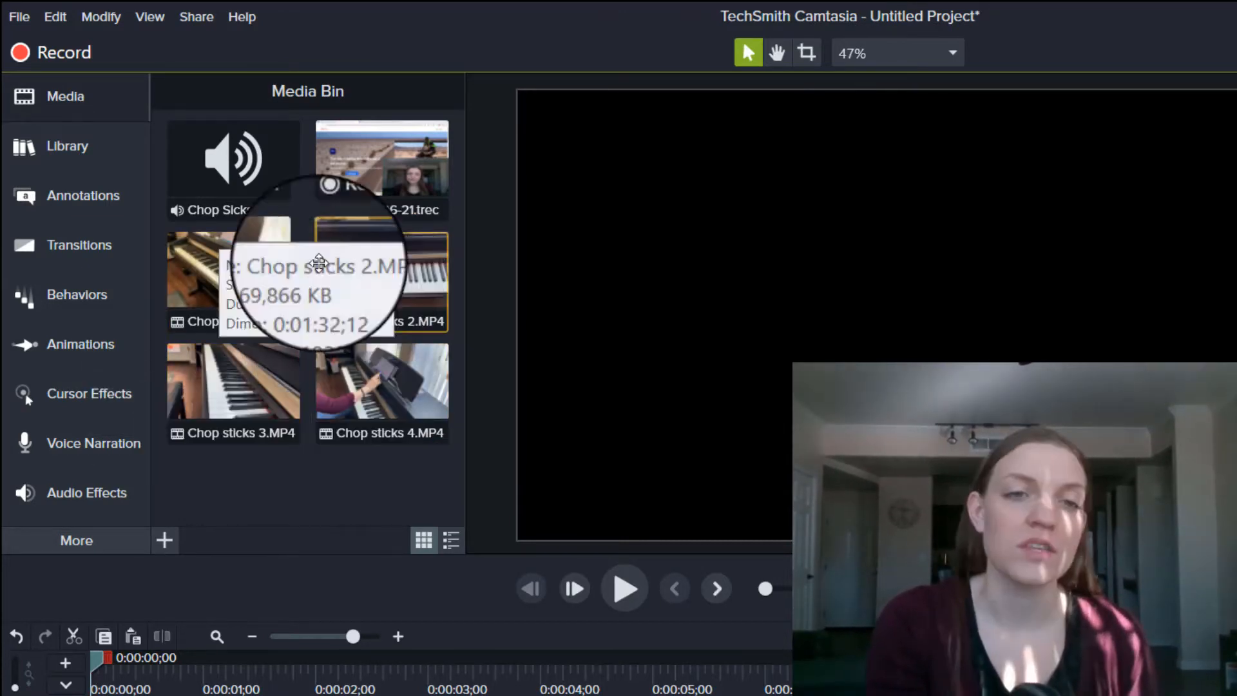
{"action": "left_click", "coordinate": [222, 138]}
{"action": "left_click", "coordinate": [243, 380]}
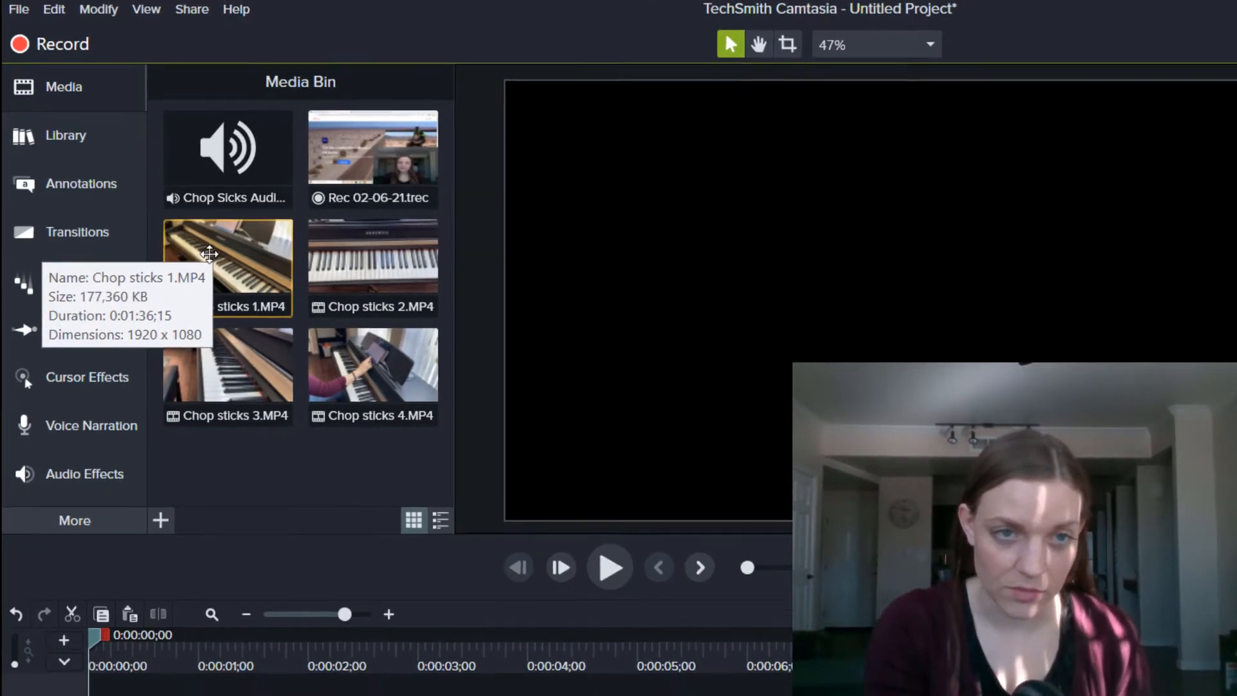
Step: Place Chop sticks 1 on Track 2 and Chop sticks 2 on Track 3, starting at 0:00
{"action": "left_click_drag", "start_coordinate": [210, 253], "coordinate": [231, 690]}
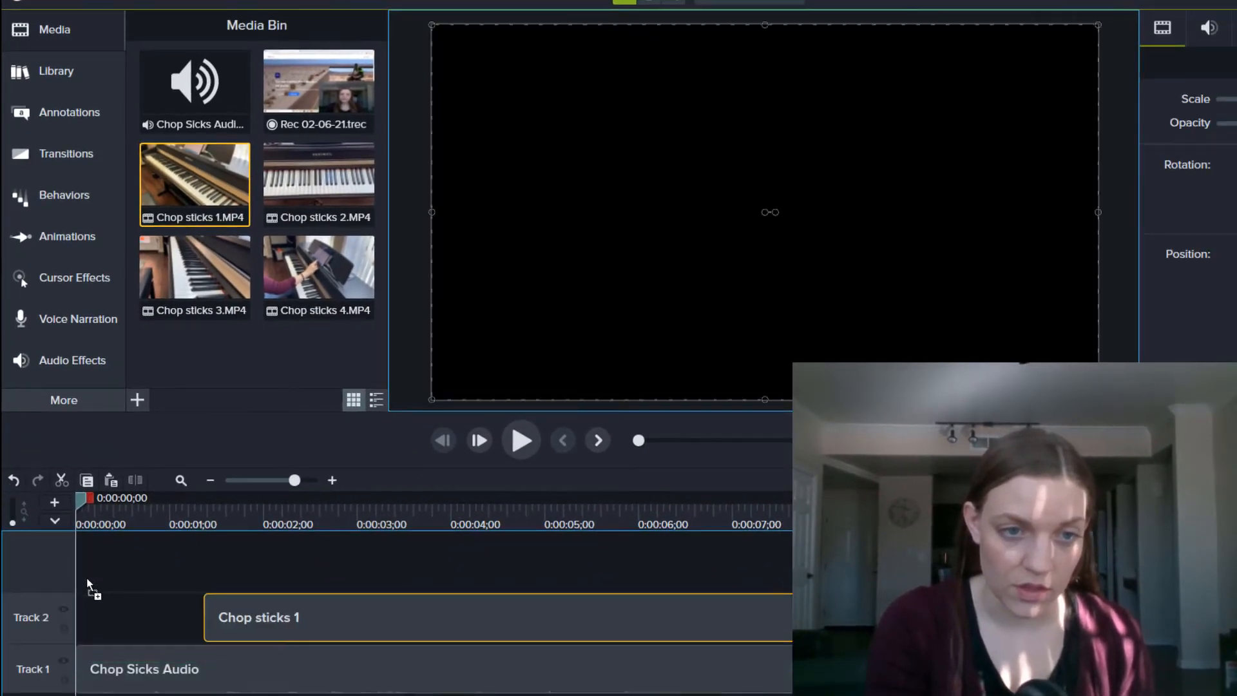
{"action": "left_click_drag", "start_coordinate": [86, 577], "coordinate": [43, 587]}
{"action": "left_click_drag", "start_coordinate": [315, 165], "coordinate": [71, 553]}
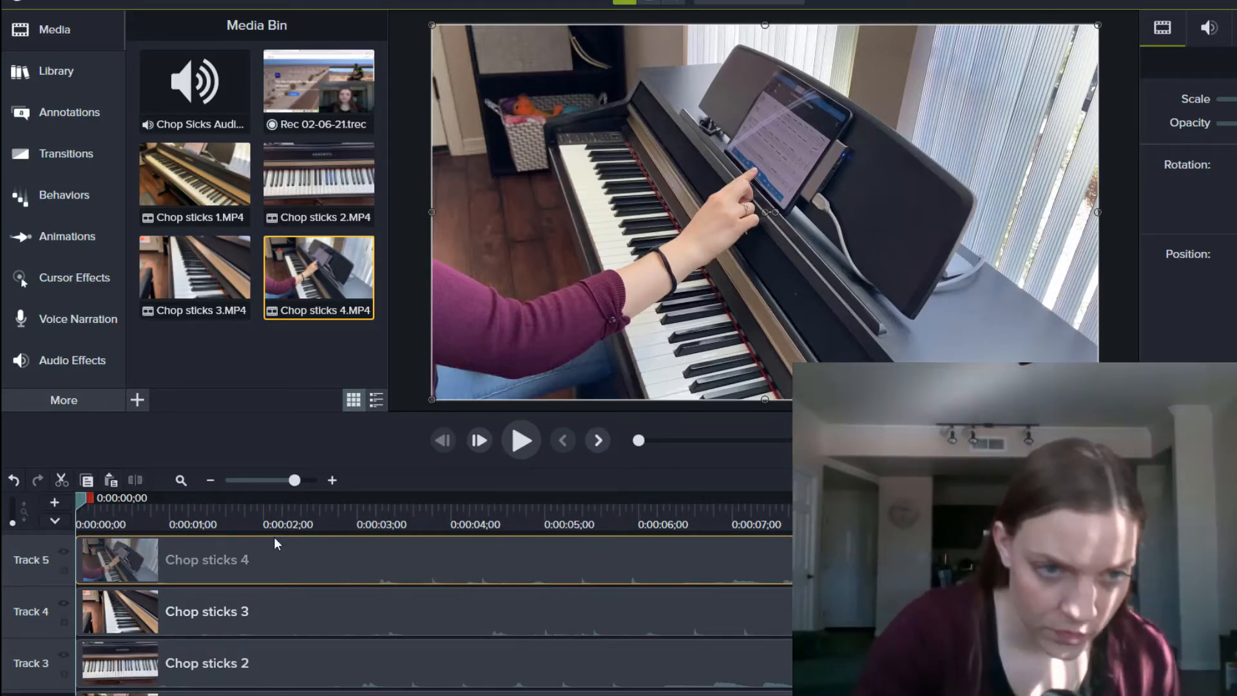
Step: Preview the stacked clips, nudge the playhead back, and select the Chop sticks 1 and 2 clips
{"action": "key", "text": "space"}
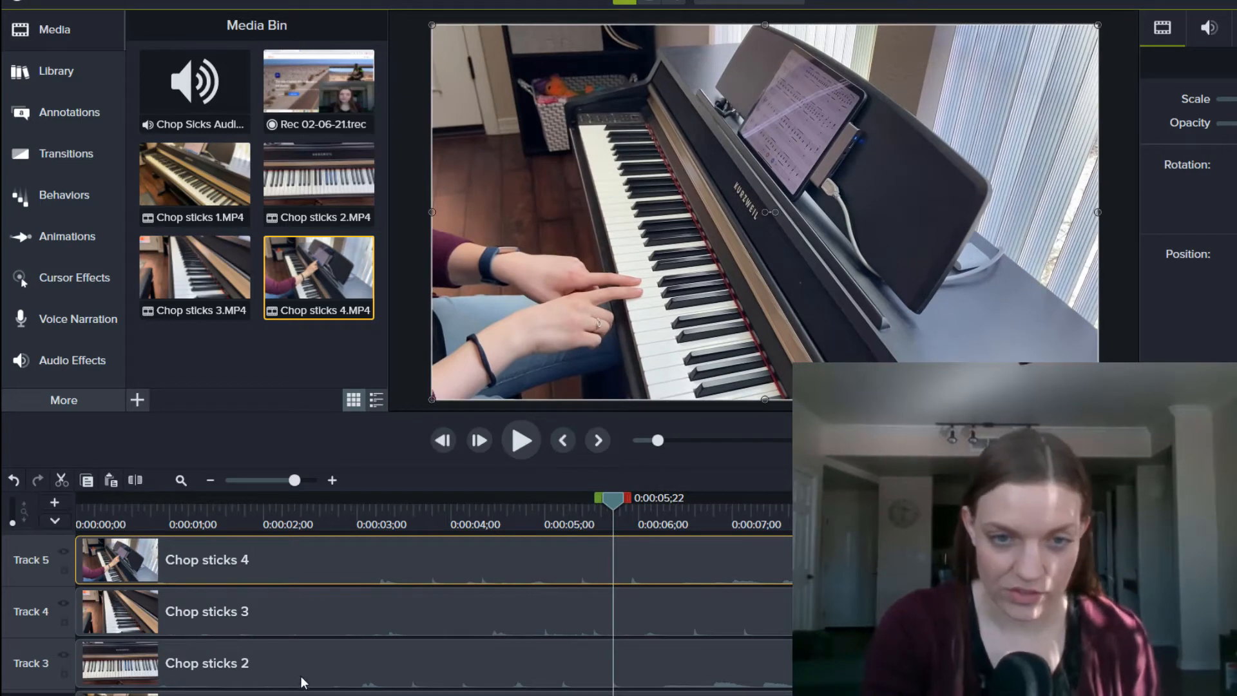
{"action": "scroll", "coordinate": [455, 625], "scroll_direction": "down", "scroll_amount": 2}
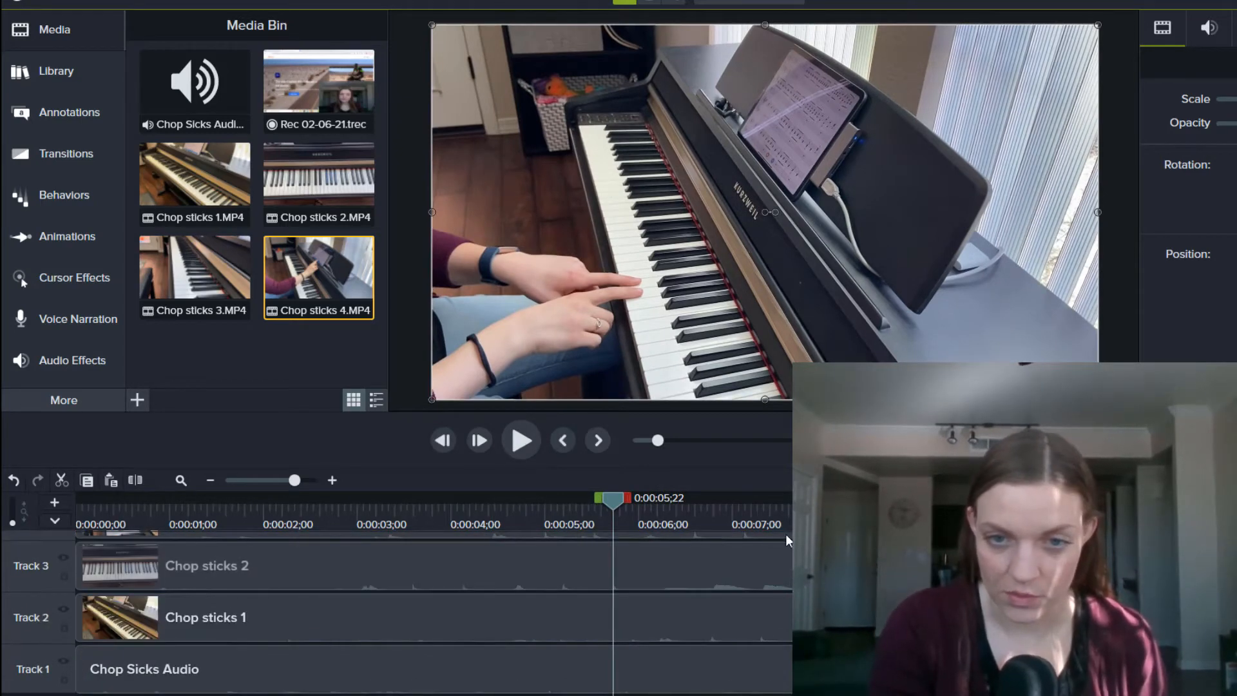
{"action": "key", "text": "space"}
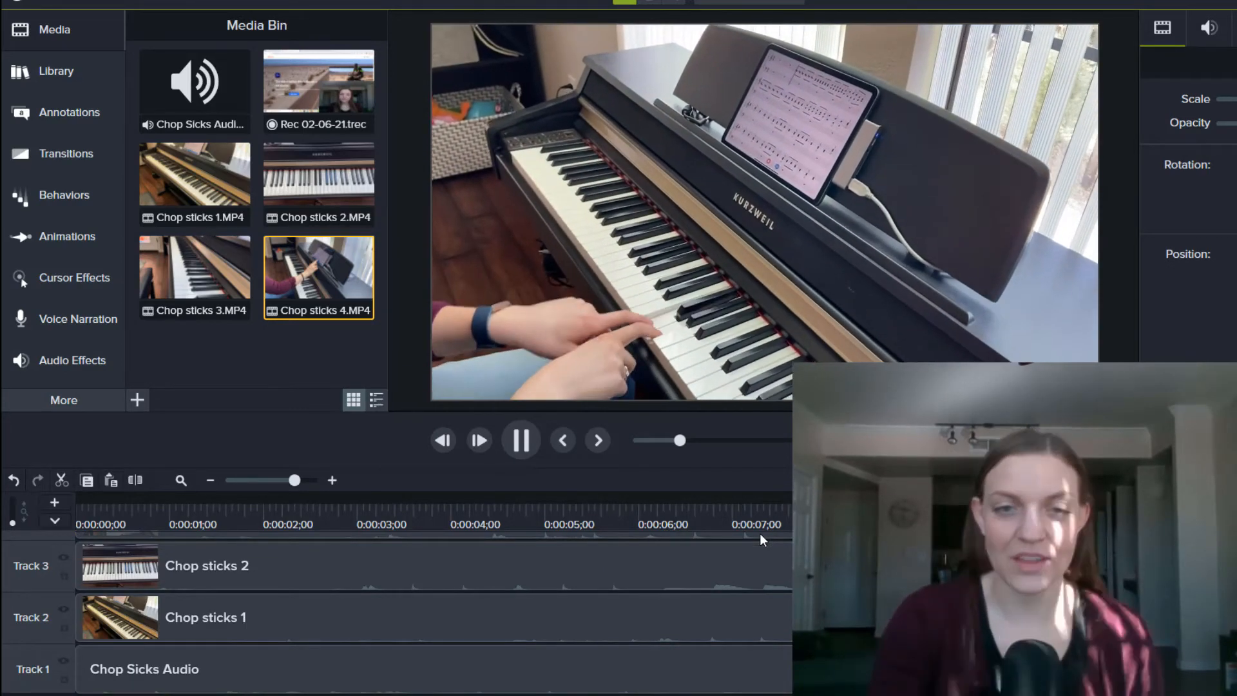
{"action": "key", "text": "space"}
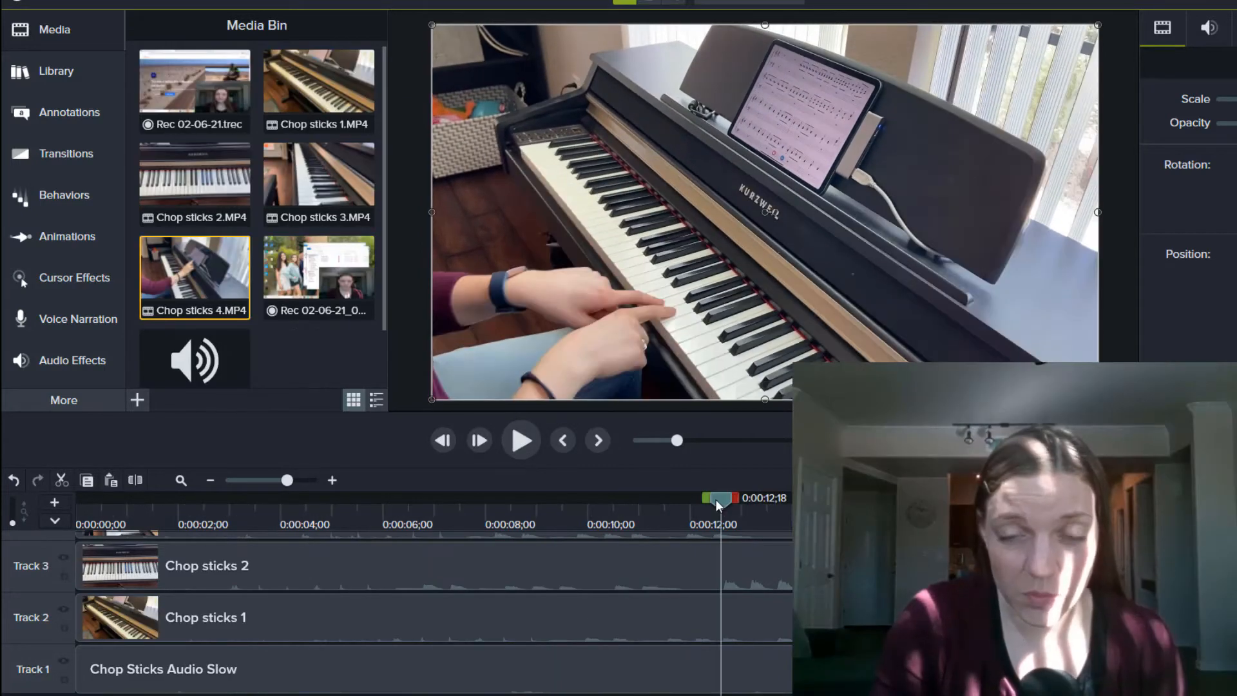
{"action": "left_click_drag", "start_coordinate": [717, 500], "coordinate": [722, 504]}
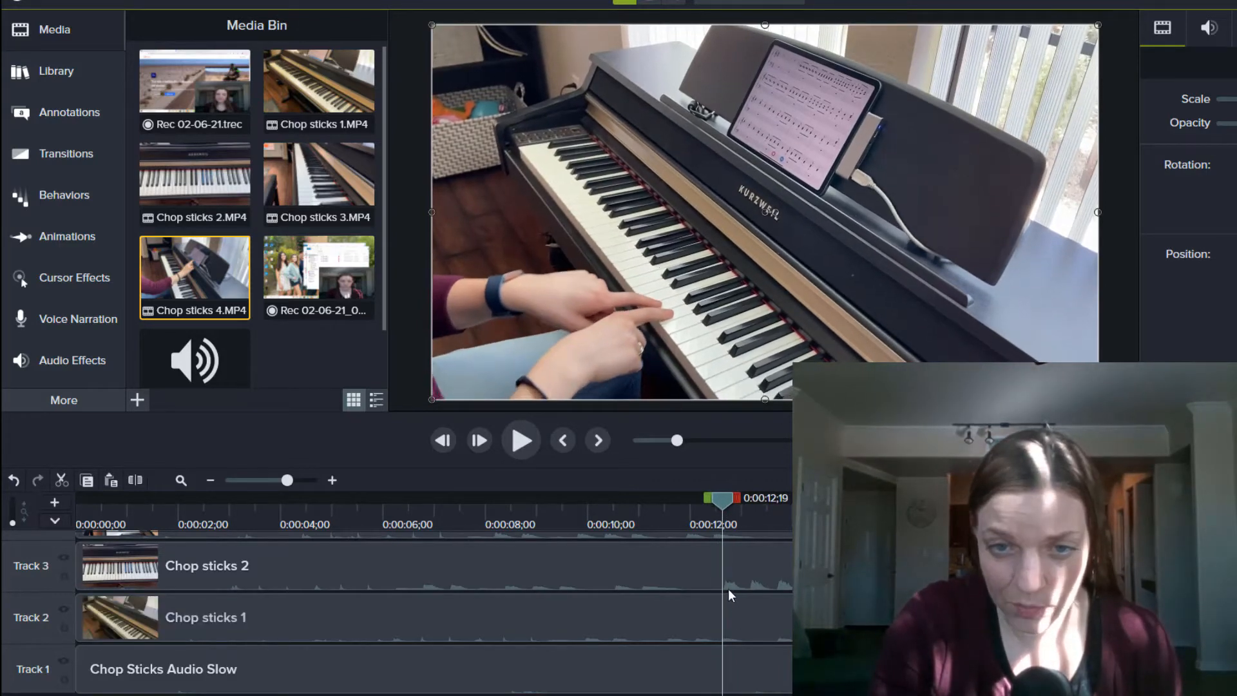
{"action": "left_click_drag", "start_coordinate": [728, 589], "coordinate": [689, 579]}
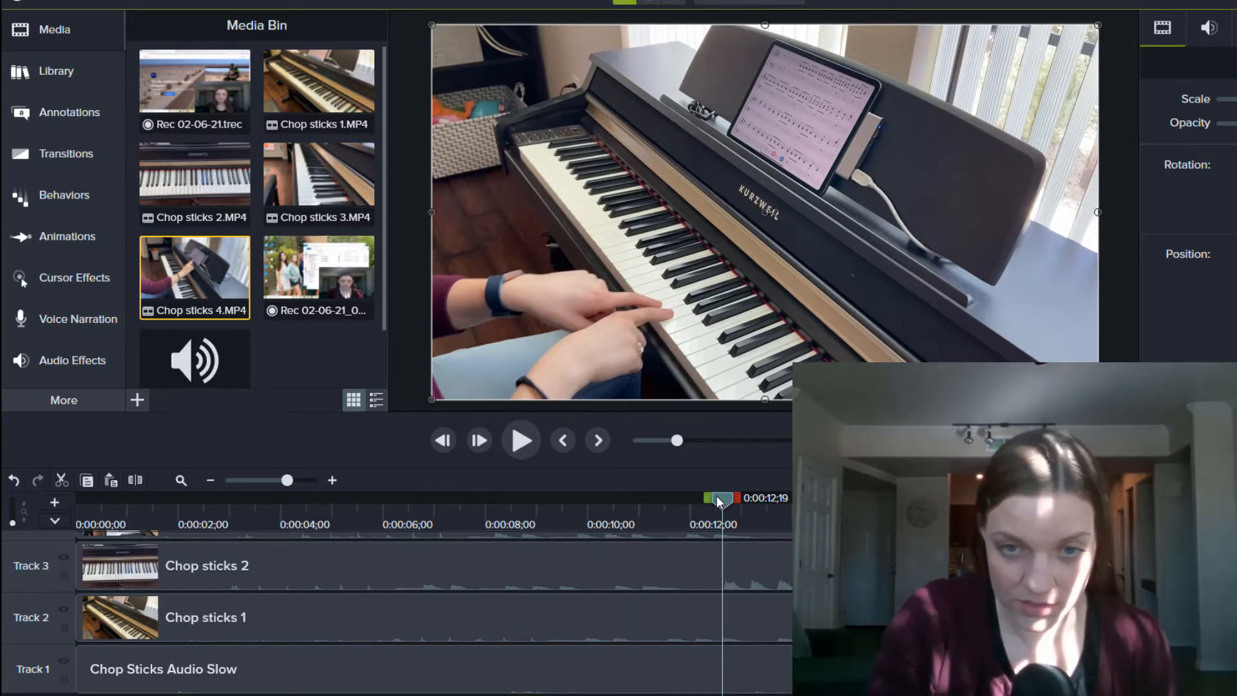
{"action": "left_click_drag", "start_coordinate": [723, 501], "coordinate": [725, 500]}
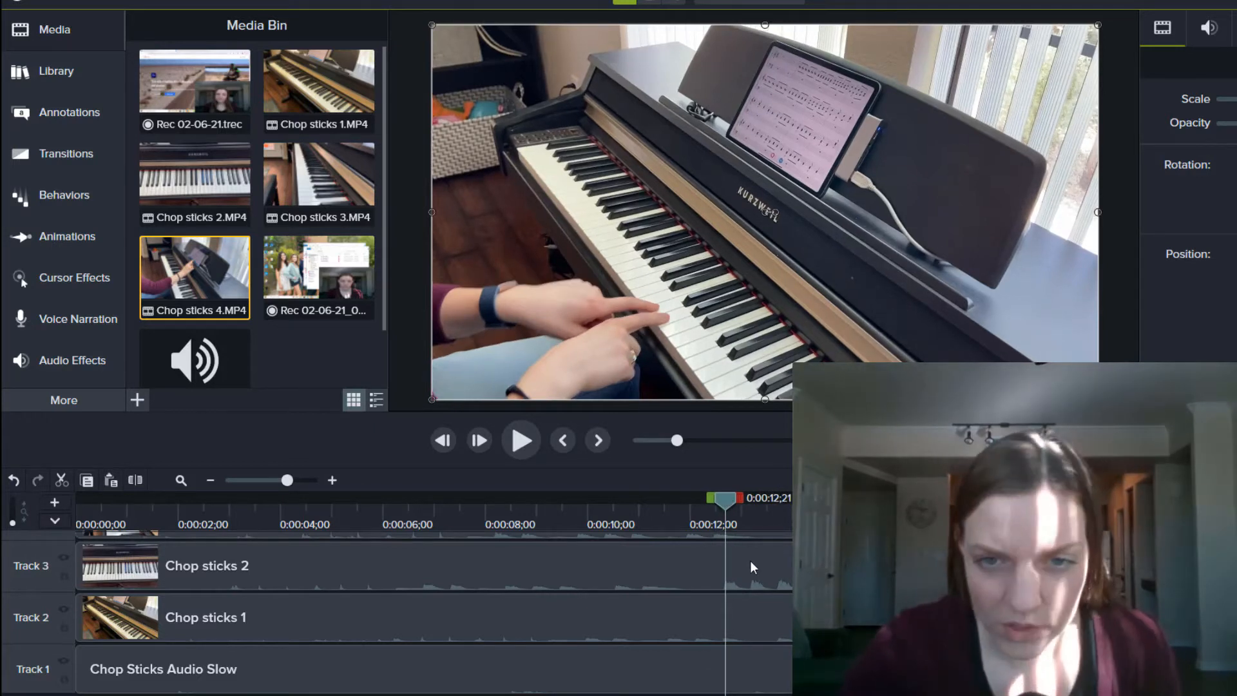
{"action": "left_click", "coordinate": [806, 617]}
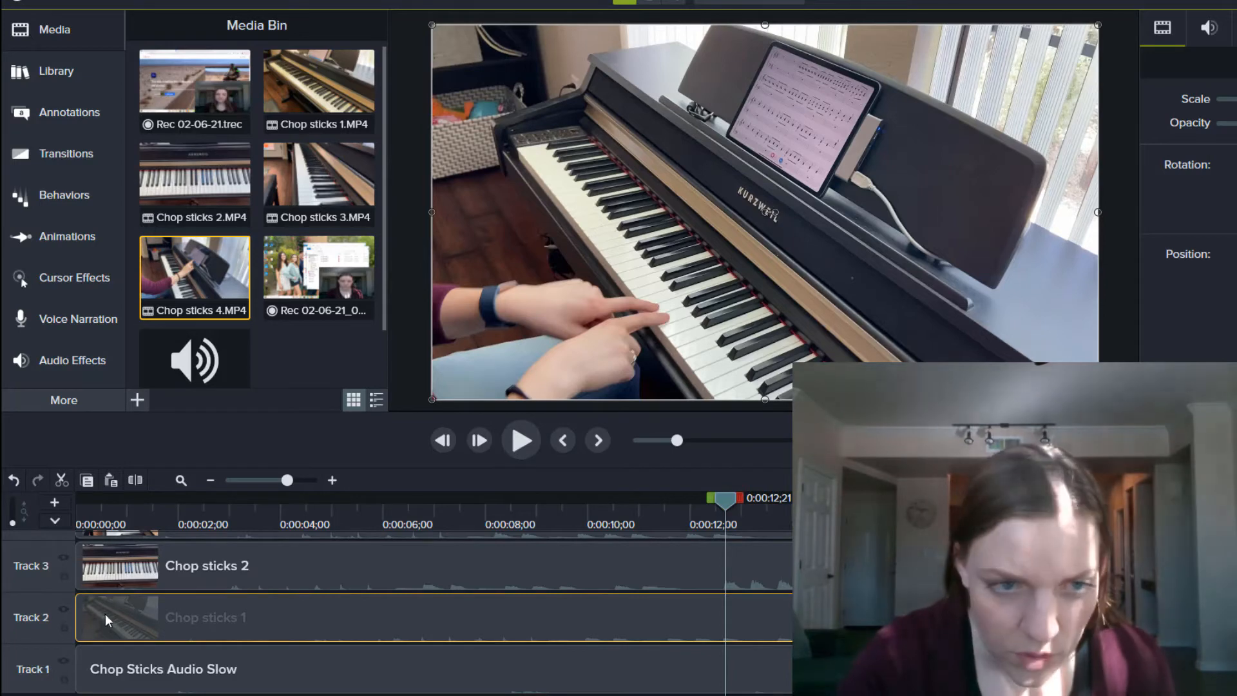
{"action": "left_click", "coordinate": [764, 562]}
Step: Slide the Chop Sticks Audio Slow clip earlier so its first note meets the playhead at 0:00:15;25
{"action": "left_click_drag", "start_coordinate": [646, 428], "coordinate": [849, 444]}
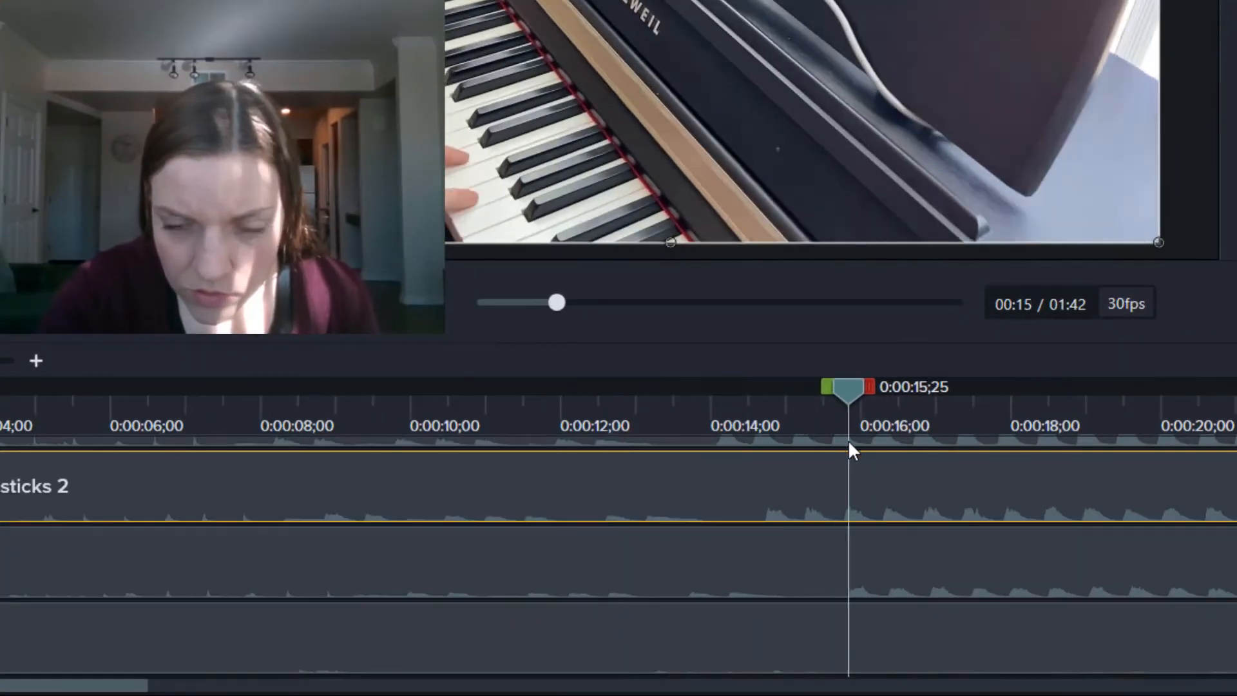
{"action": "left_click_drag", "start_coordinate": [993, 495], "coordinate": [1120, 459]}
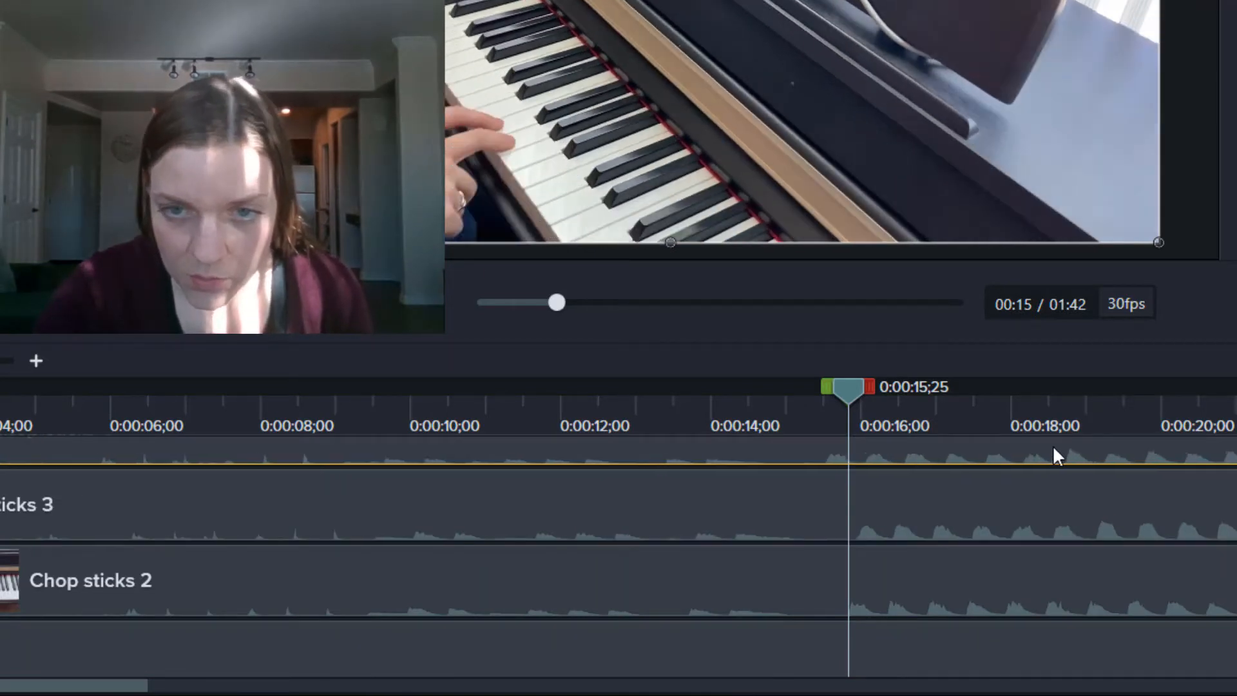
{"action": "scroll", "coordinate": [1057, 461], "scroll_direction": "up", "scroll_amount": 1}
{"action": "scroll", "coordinate": [1027, 600], "scroll_direction": "down", "scroll_amount": 3}
{"action": "left_click_drag", "start_coordinate": [739, 638], "coordinate": [569, 658]}
{"action": "left_click_drag", "start_coordinate": [848, 630], "coordinate": [830, 631]}
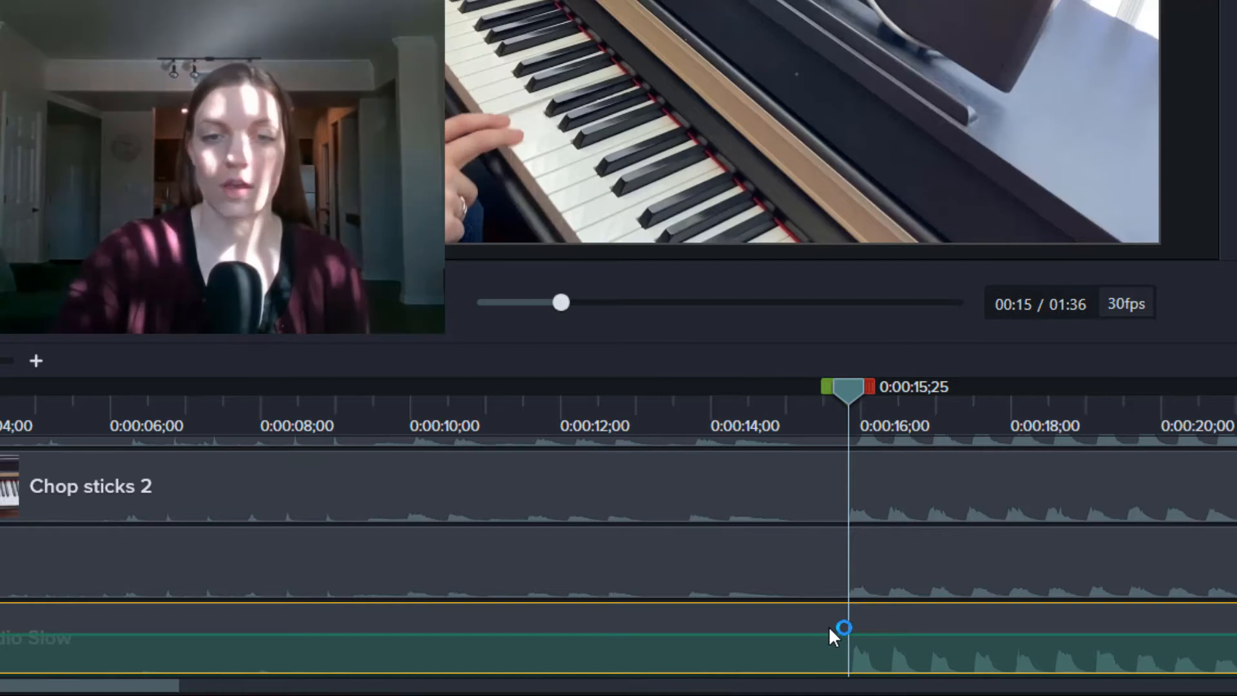
Step: Play back to check the audio sync, nudging the playhead one frame later, then zoom the timeline out
{"action": "key", "text": "space"}
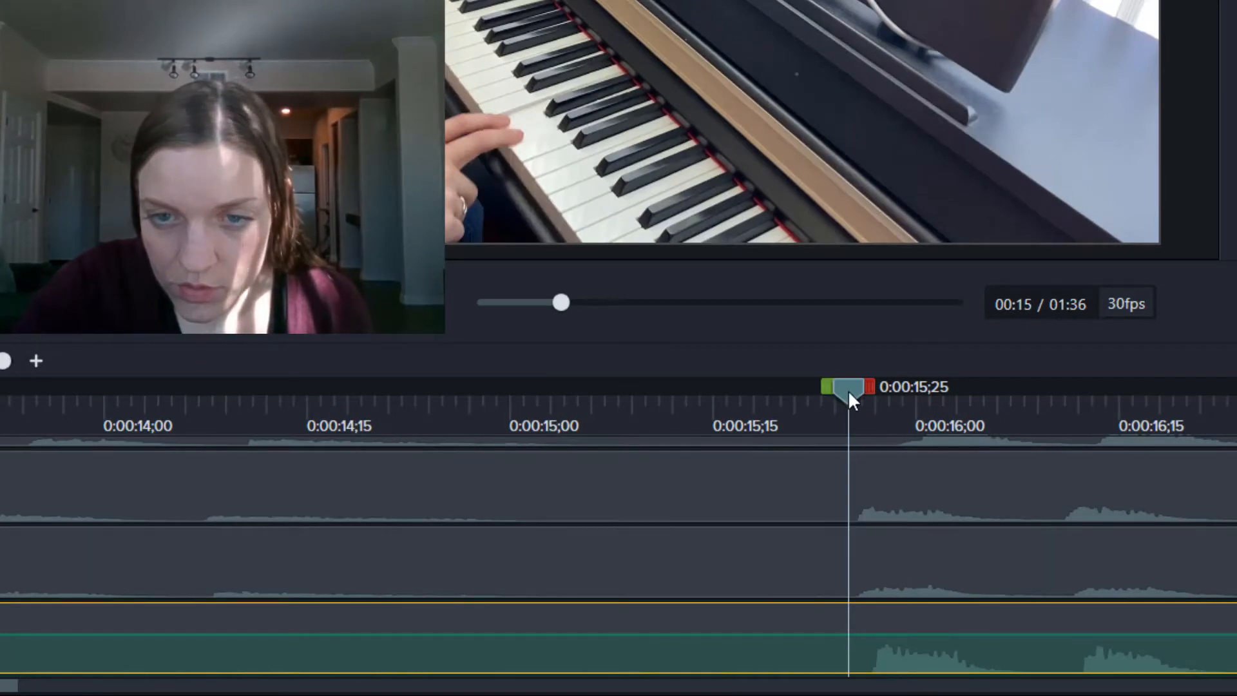
{"action": "left_click_drag", "start_coordinate": [851, 394], "coordinate": [860, 396]}
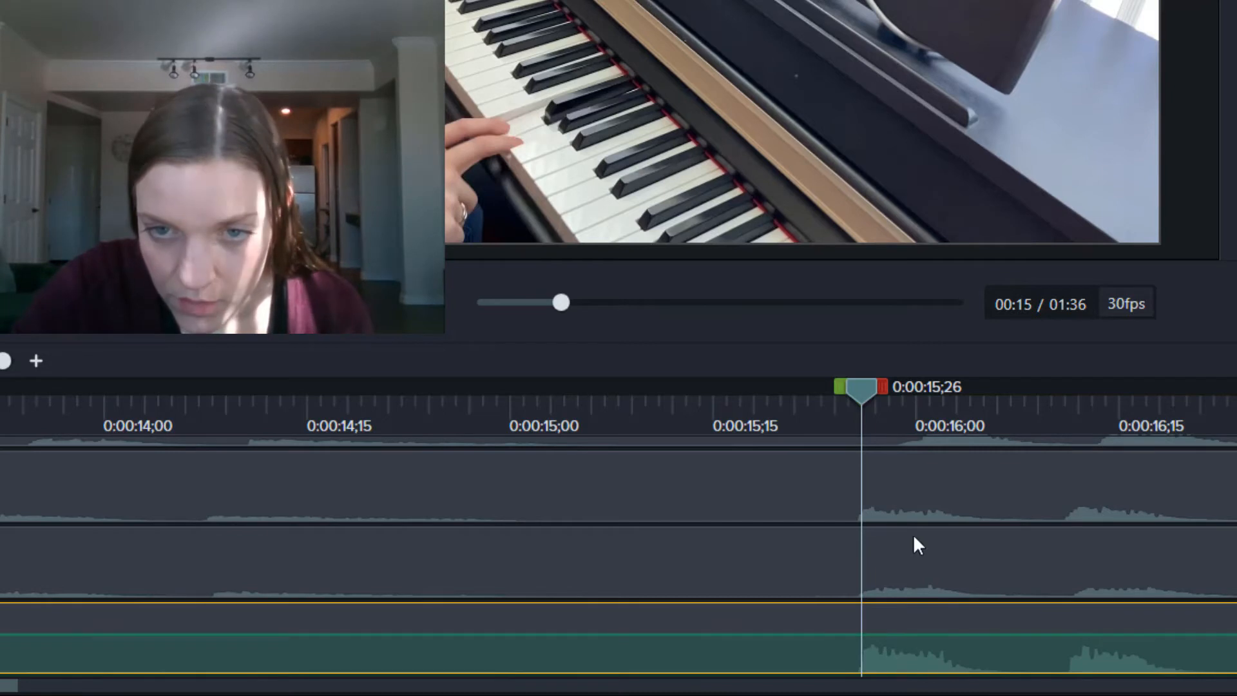
{"action": "scroll", "coordinate": [908, 539], "scroll_direction": "up", "scroll_amount": 3}
{"action": "scroll", "coordinate": [906, 553], "scroll_direction": "down", "scroll_amount": 3}
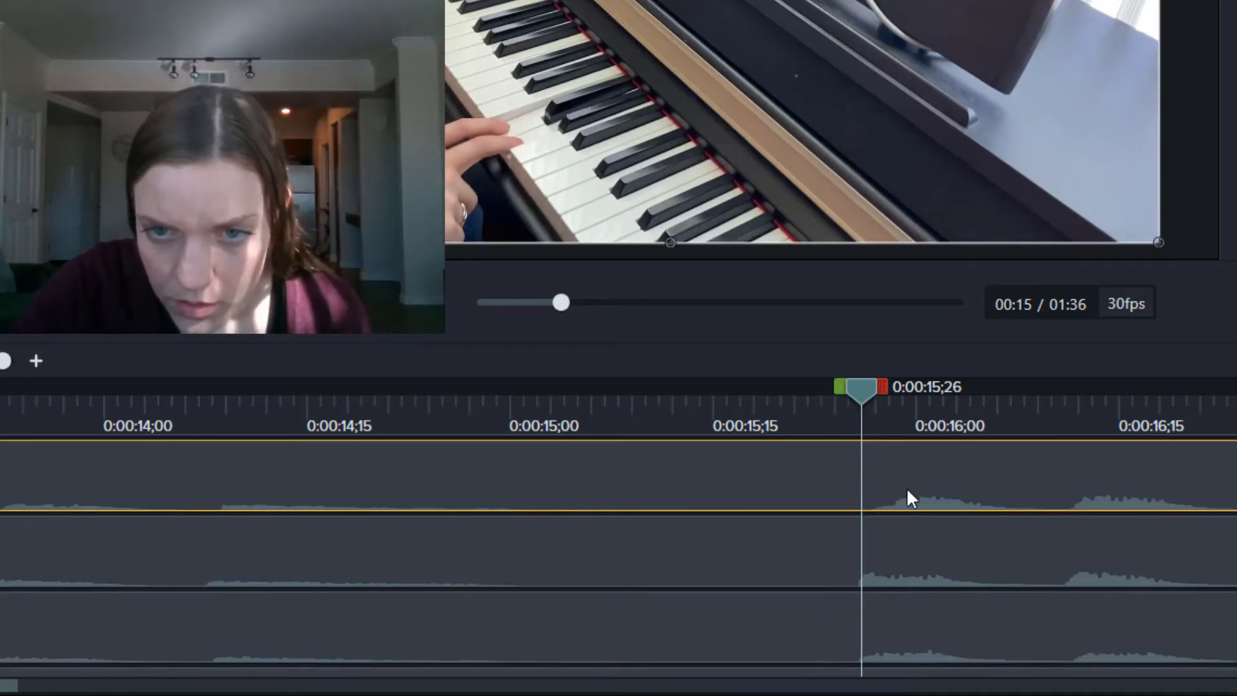
{"action": "scroll", "coordinate": [897, 497], "scroll_direction": "down", "scroll_amount": 2}
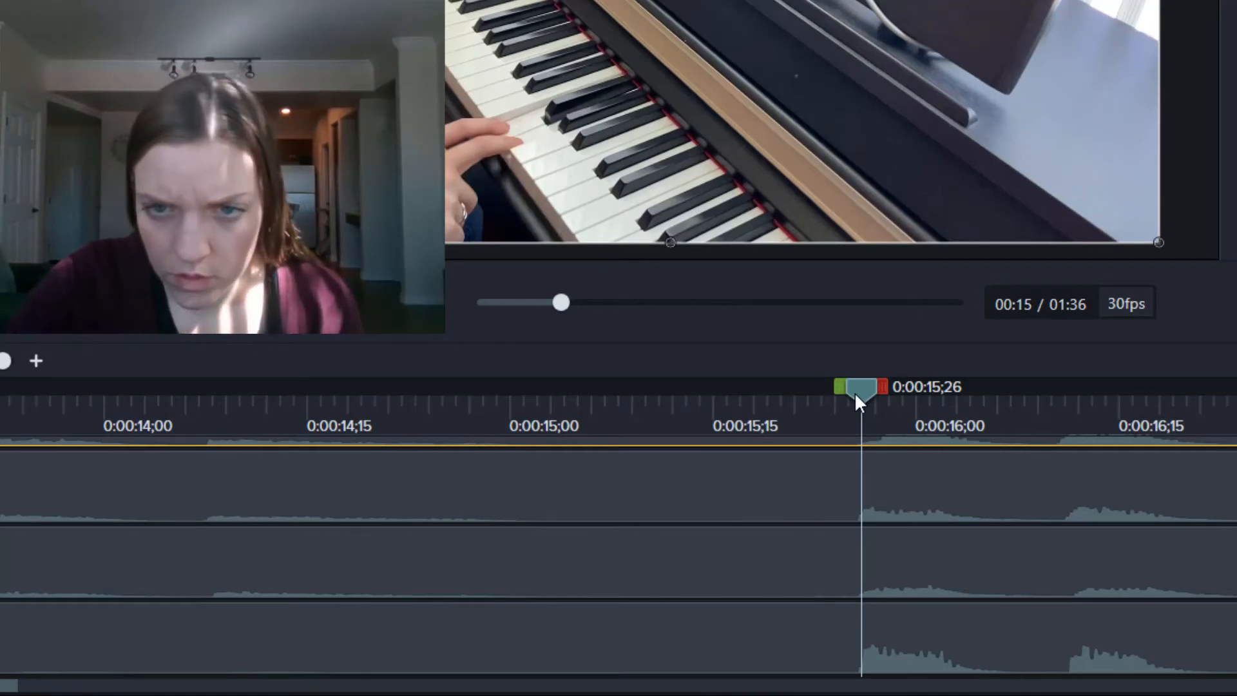
{"action": "key", "text": "space"}
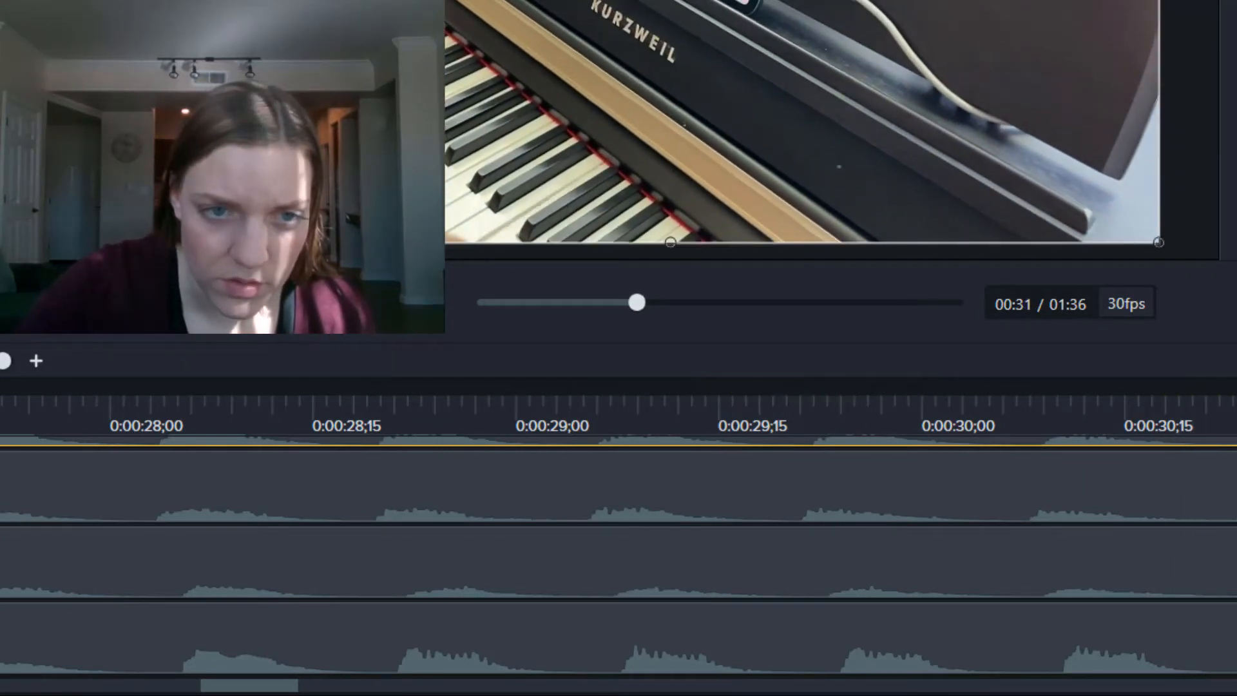
{"action": "key", "text": "ctrl+minus"}
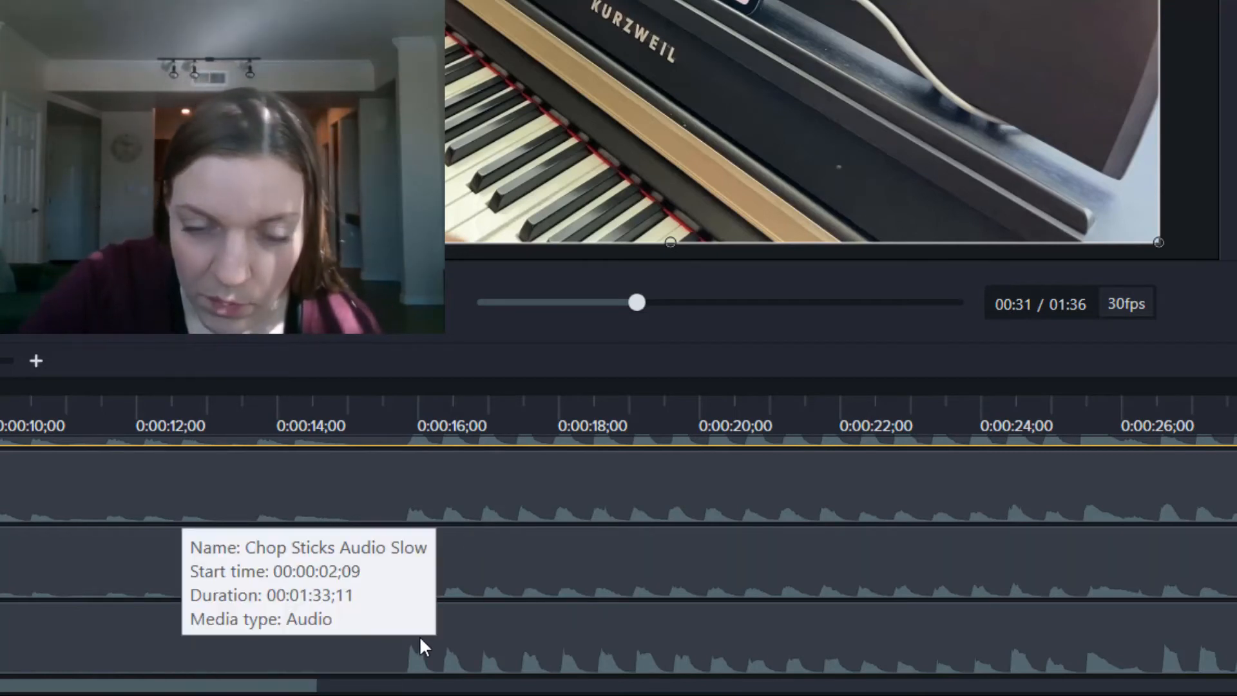
Step: Select the clips on every track and split them at 0:00:15;19
{"action": "left_click", "coordinate": [412, 414]}
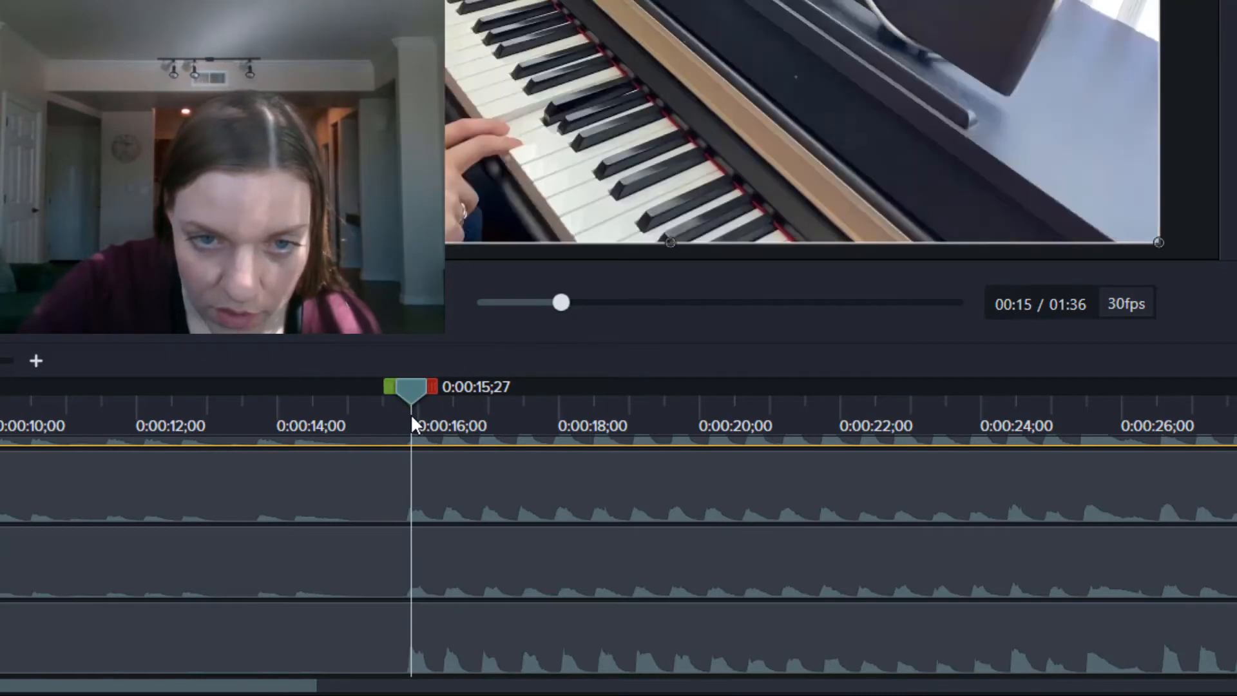
{"action": "left_click_drag", "start_coordinate": [404, 396], "coordinate": [385, 395]}
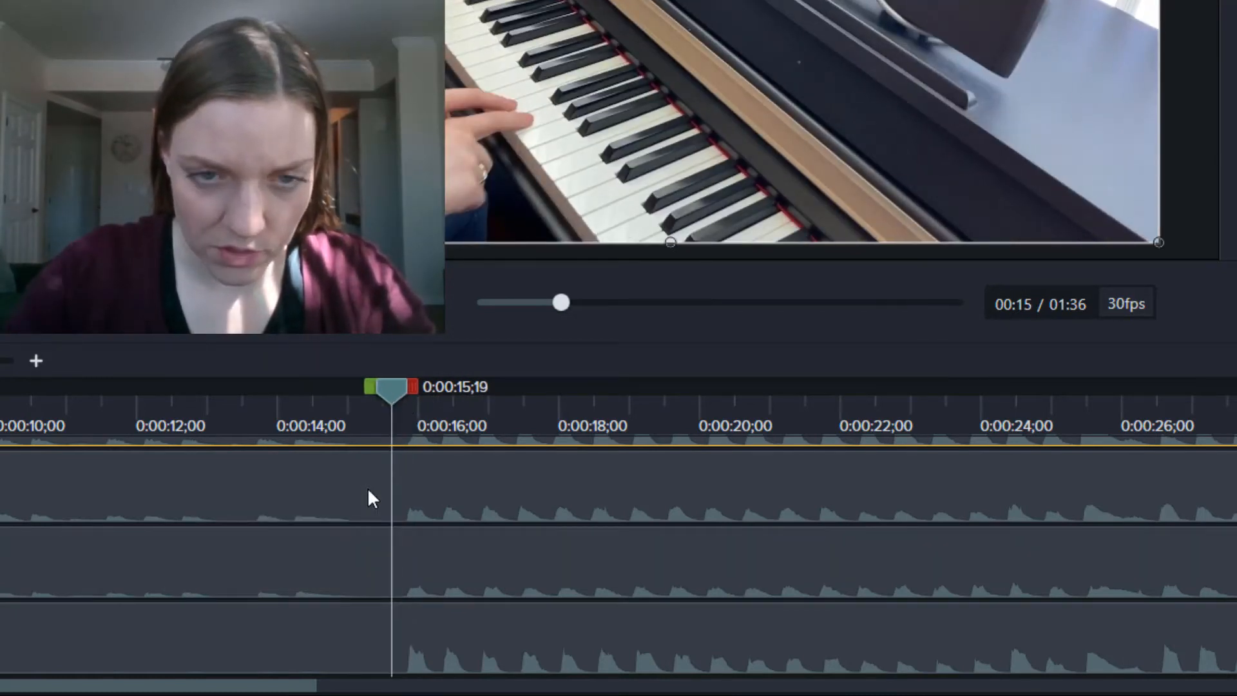
{"action": "left_click", "coordinate": [370, 486]}
{"action": "left_click", "coordinate": [285, 567], "text": "ctrl"}
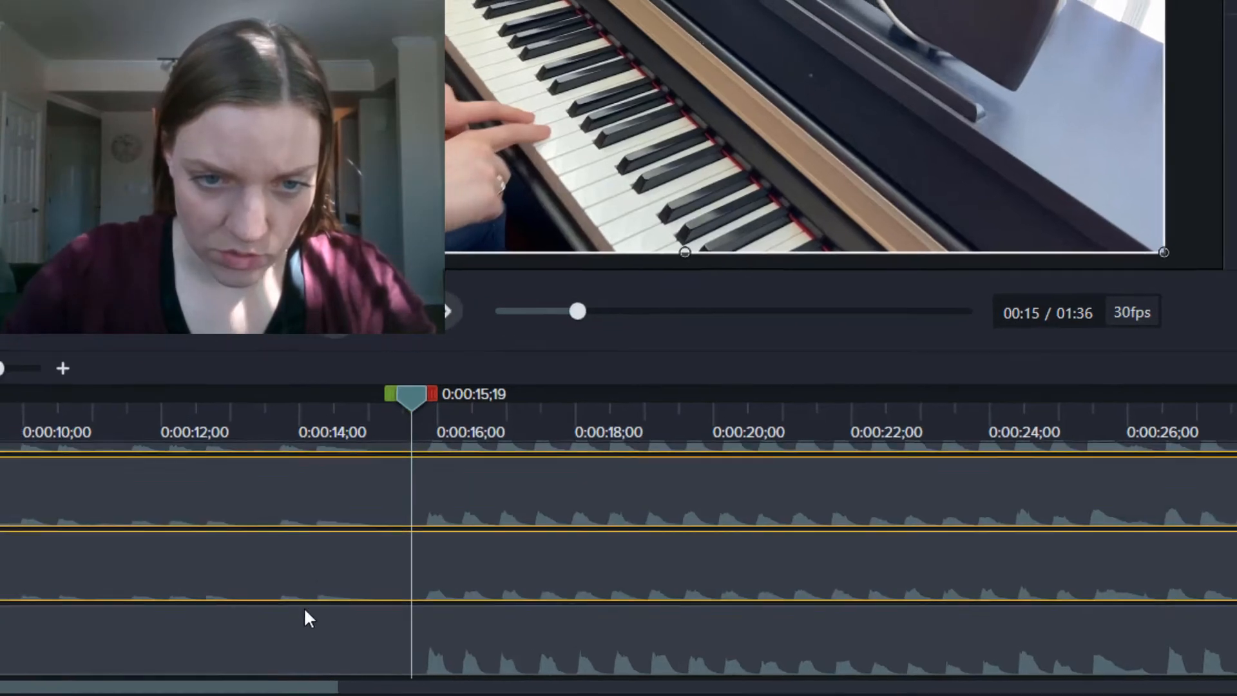
{"action": "left_click", "coordinate": [306, 614], "text": "ctrl"}
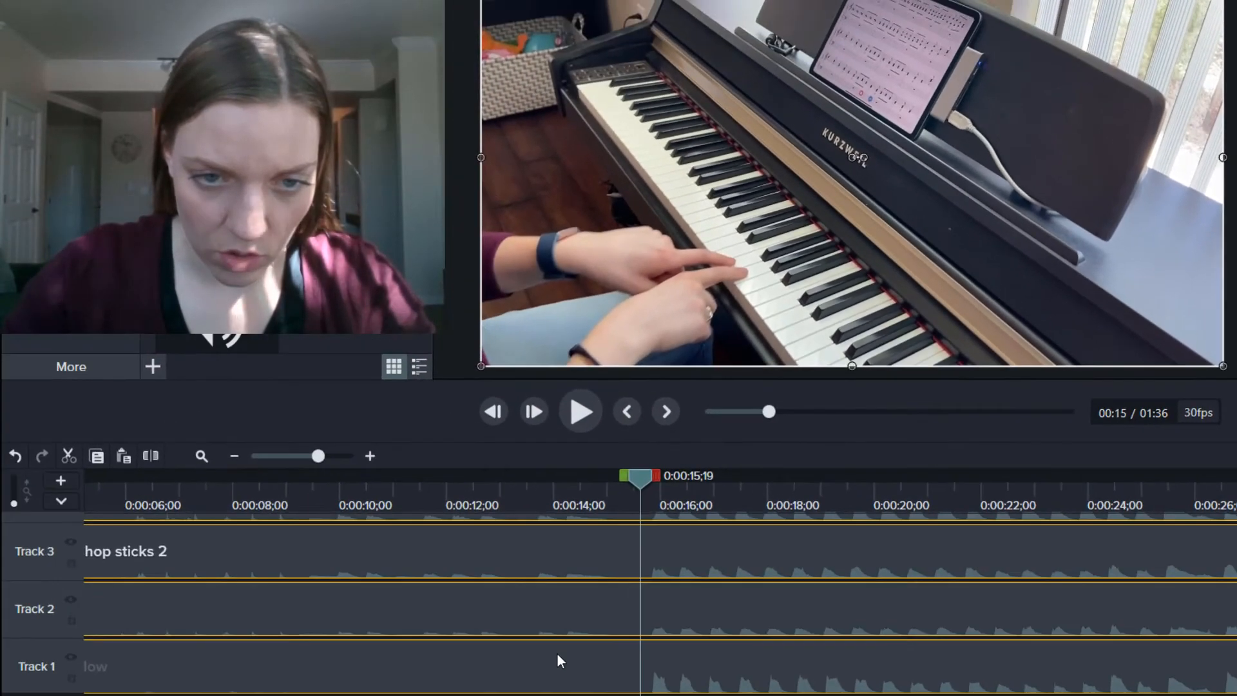
{"action": "scroll", "coordinate": [559, 654], "scroll_direction": "up", "scroll_amount": 3}
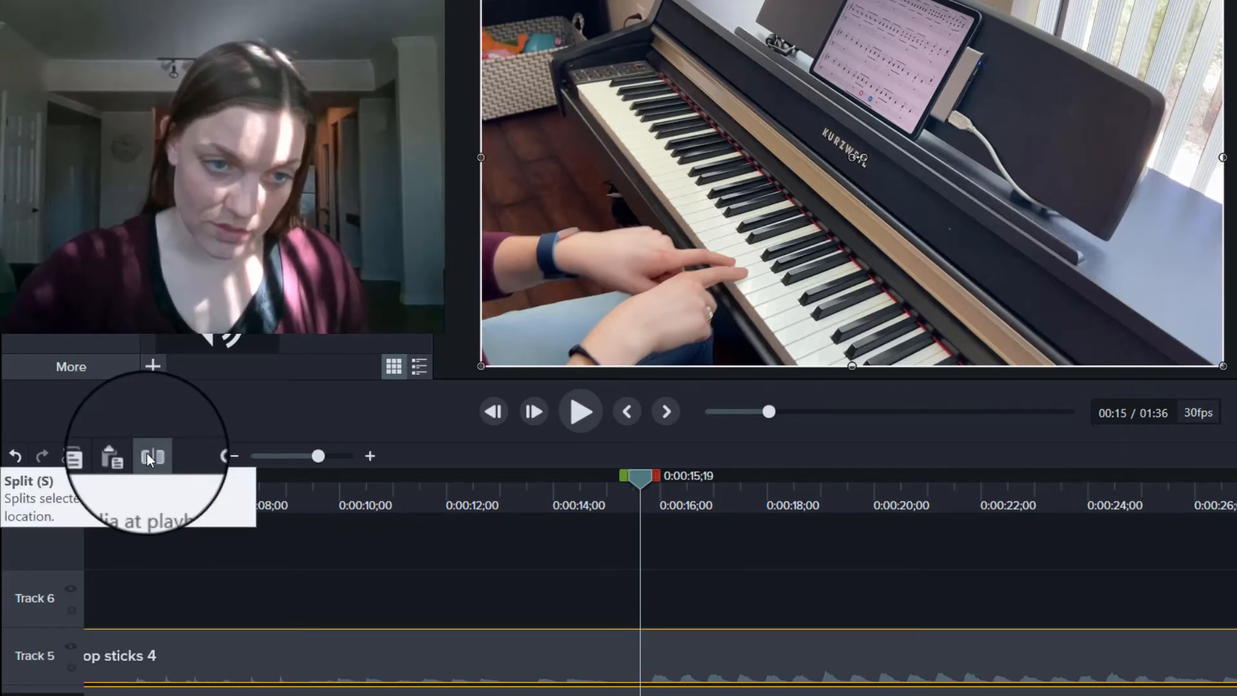
{"action": "left_click", "coordinate": [147, 456]}
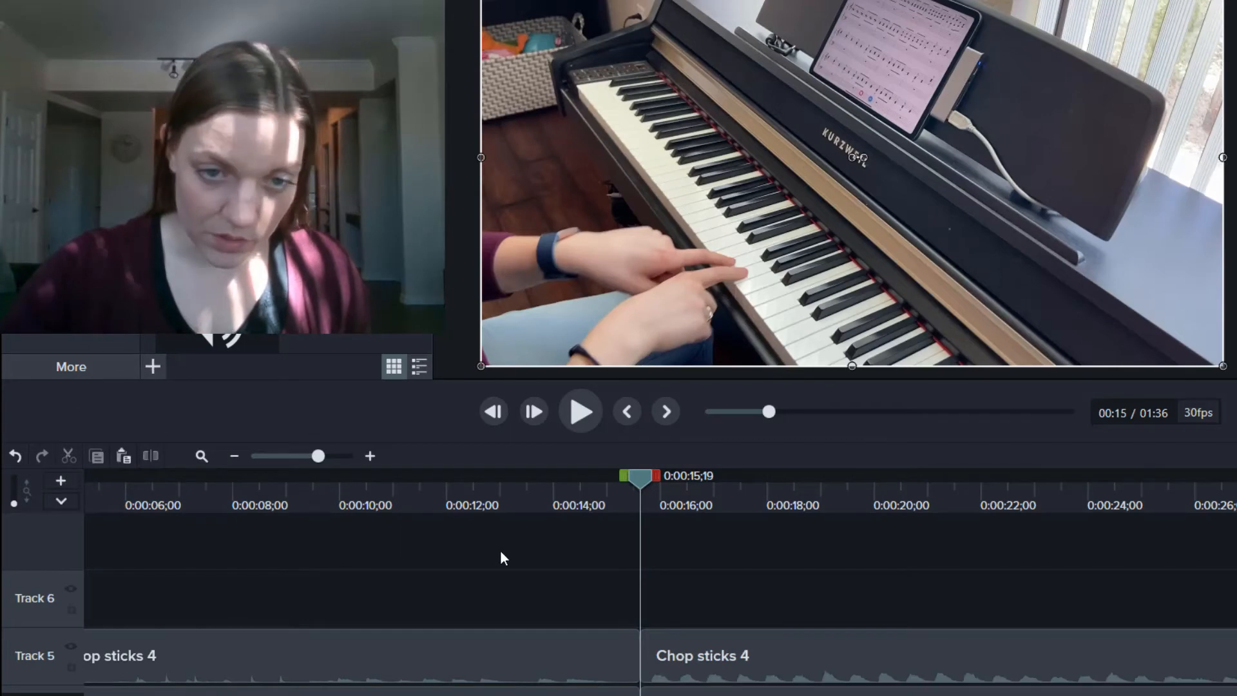
Step: Delete the clip portions before the split and select all remaining clips
{"action": "scroll", "coordinate": [500, 551], "scroll_direction": "down", "scroll_amount": 5}
{"action": "scroll", "coordinate": [501, 550], "scroll_direction": "up", "scroll_amount": 1}
{"action": "scroll", "coordinate": [500, 551], "scroll_direction": "up", "scroll_amount": 2}
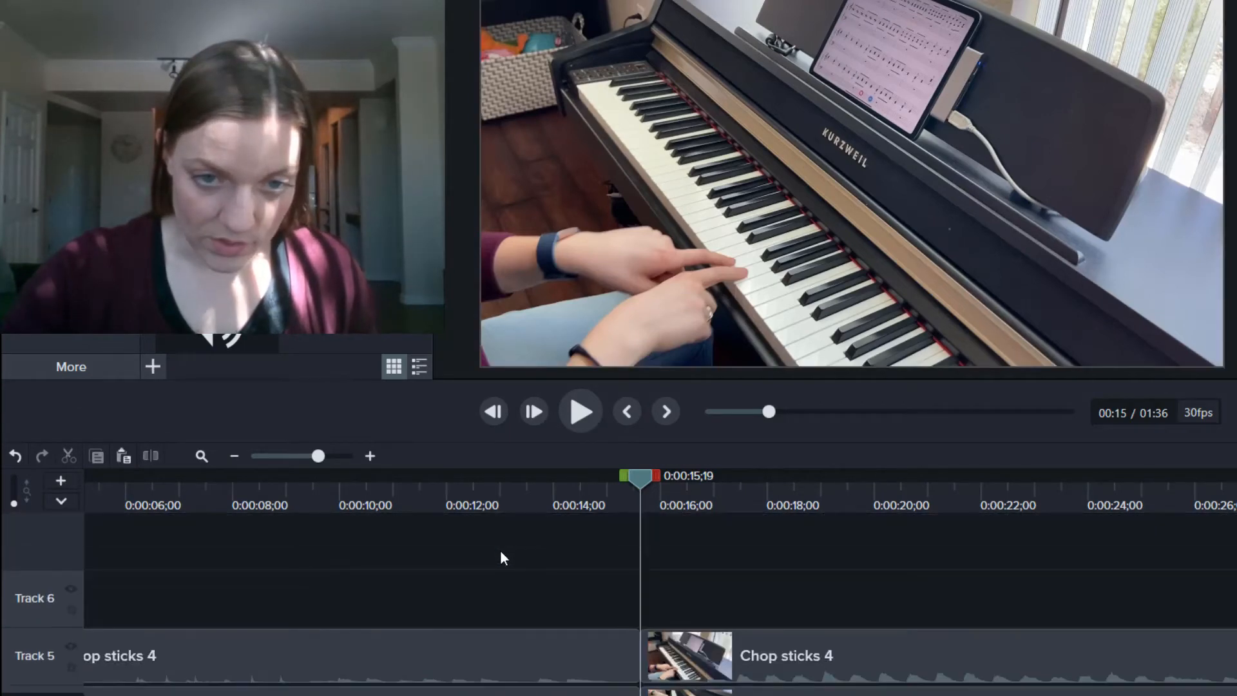
{"action": "scroll", "coordinate": [500, 550], "scroll_direction": "down", "scroll_amount": 2}
{"action": "scroll", "coordinate": [501, 551], "scroll_direction": "up", "scroll_amount": 2}
{"action": "left_click", "coordinate": [562, 659]}
{"action": "scroll", "coordinate": [559, 651], "scroll_direction": "down", "scroll_amount": 3}
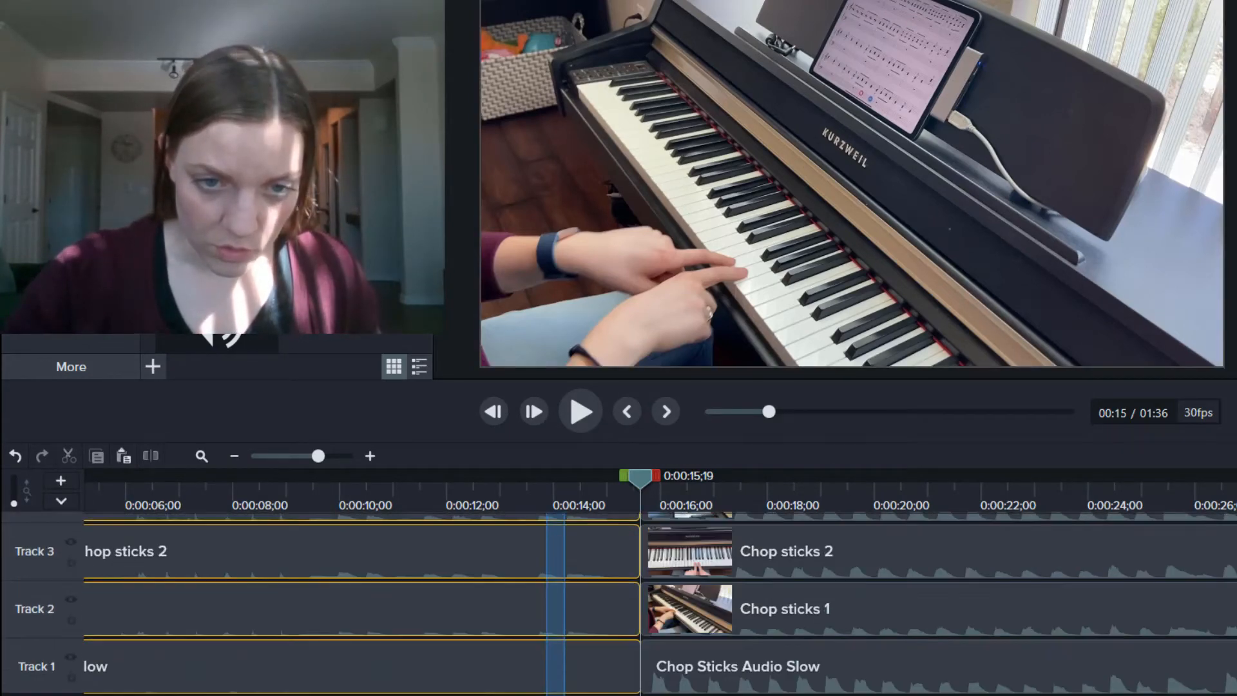
{"action": "key", "text": "Delete"}
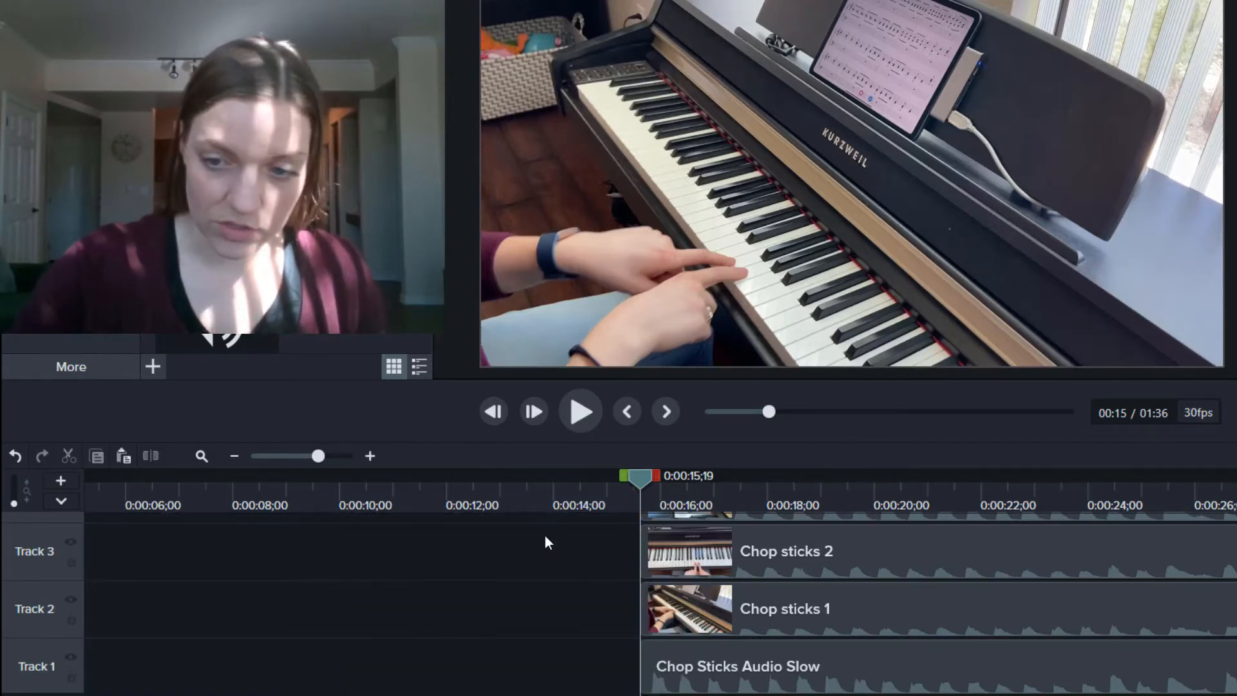
{"action": "scroll", "coordinate": [774, 578], "scroll_direction": "up", "scroll_amount": 3}
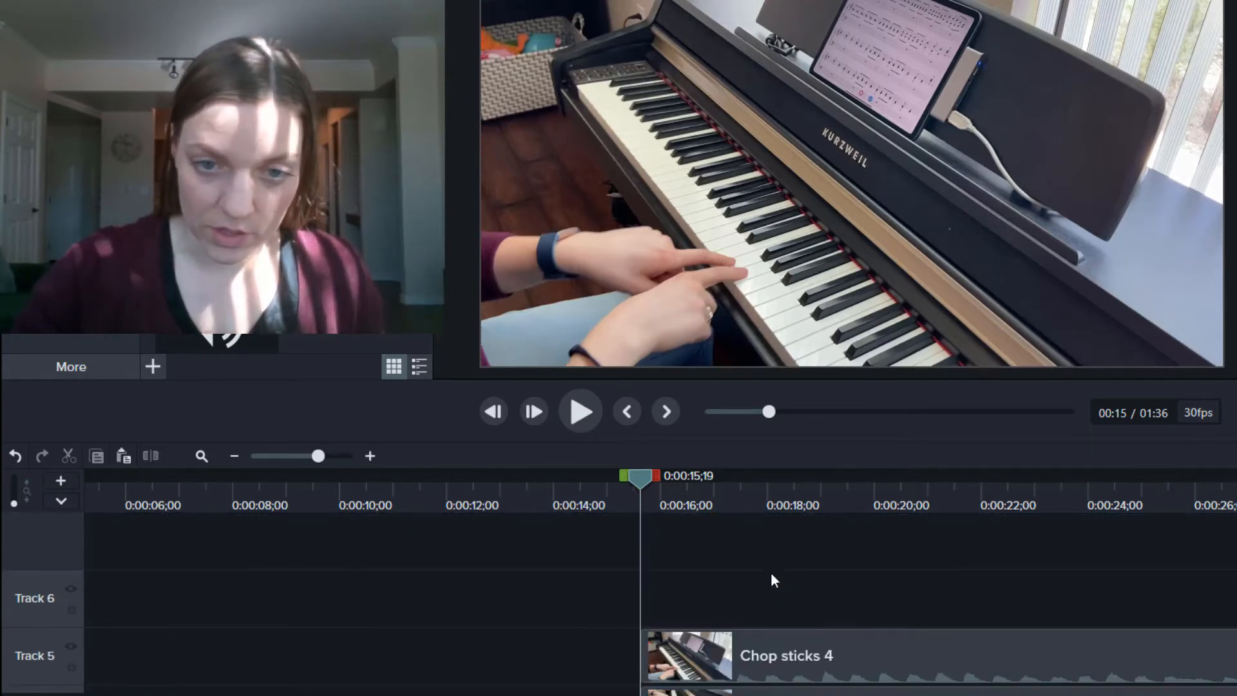
{"action": "left_click_drag", "start_coordinate": [783, 604], "coordinate": [32, 641]}
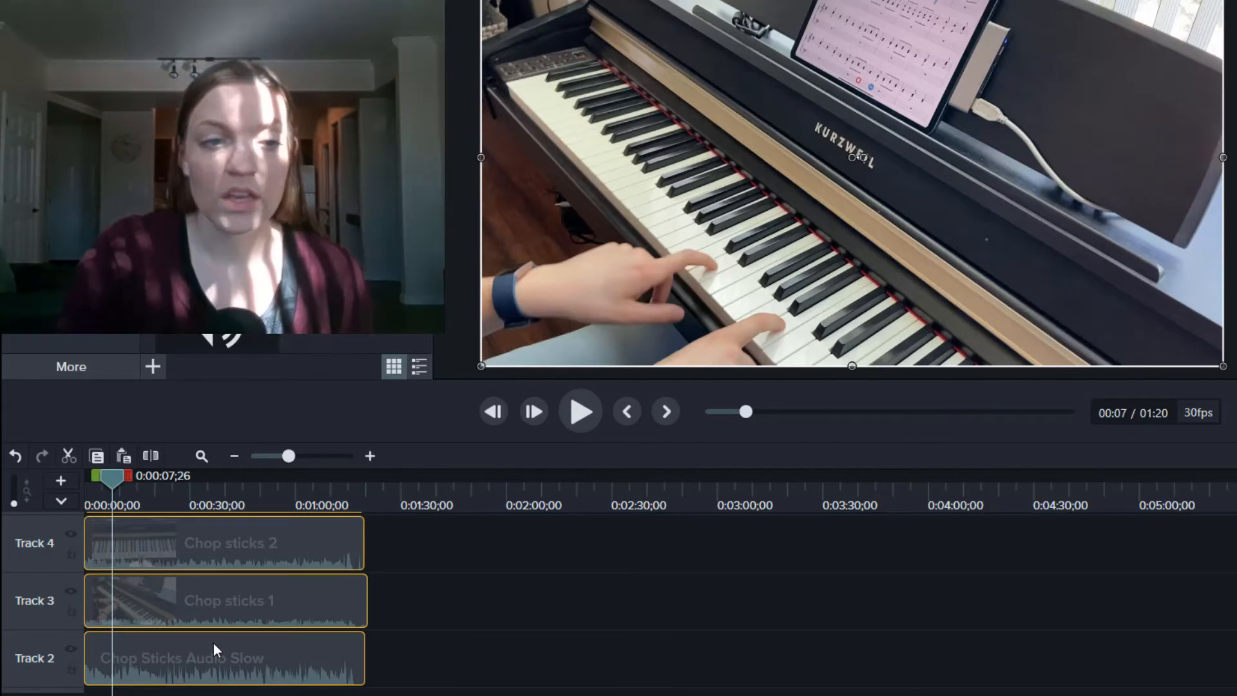
Step: Separate audio from Chop sticks 1 and delete its detached audio clip
{"action": "left_click", "coordinate": [473, 655]}
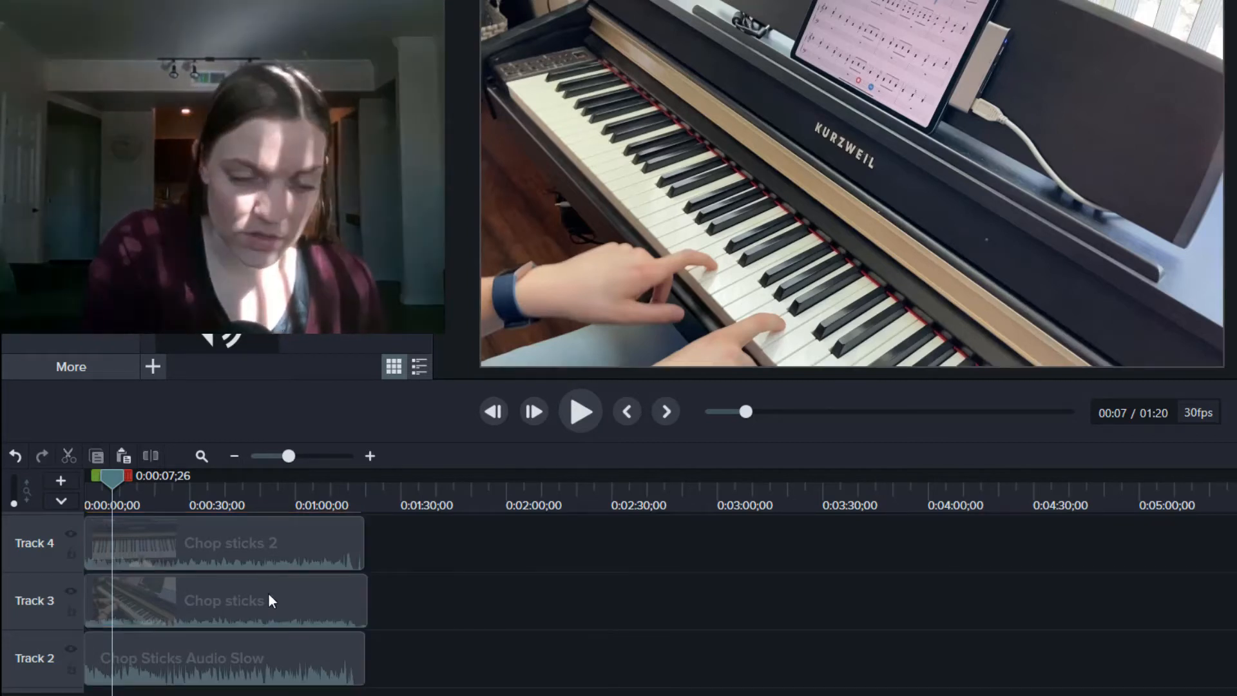
{"action": "left_click", "coordinate": [268, 593]}
{"action": "right_click", "coordinate": [268, 593]}
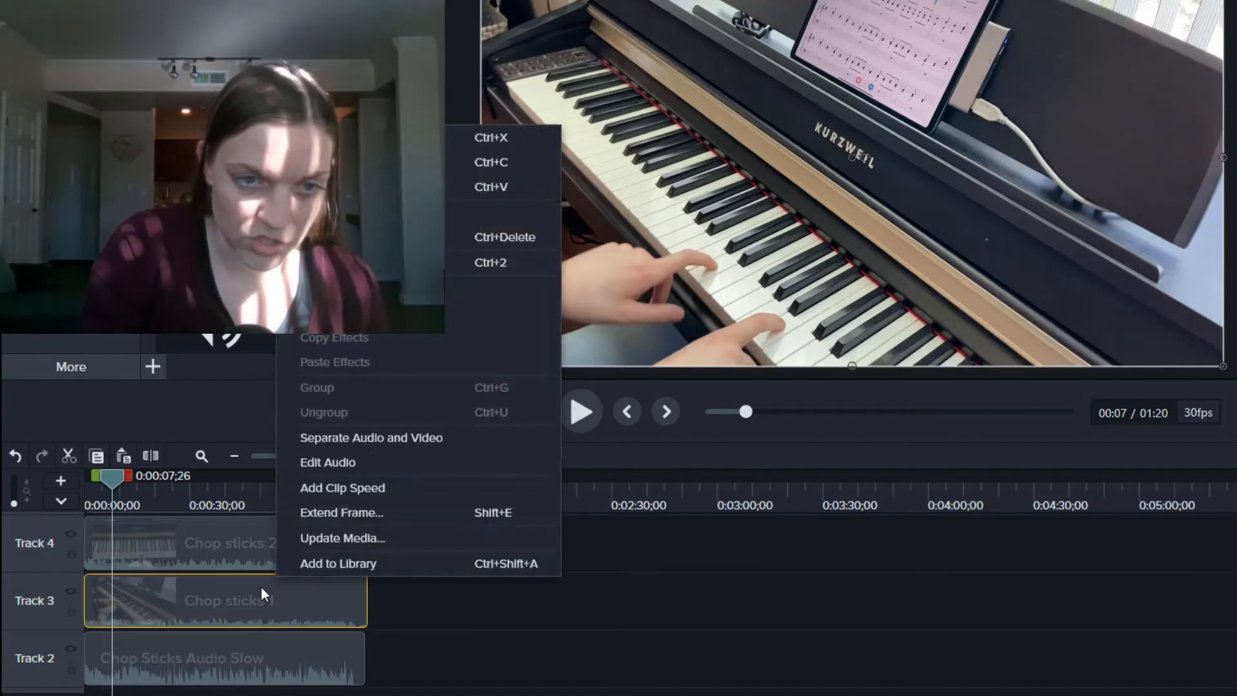
{"action": "left_click", "coordinate": [377, 439]}
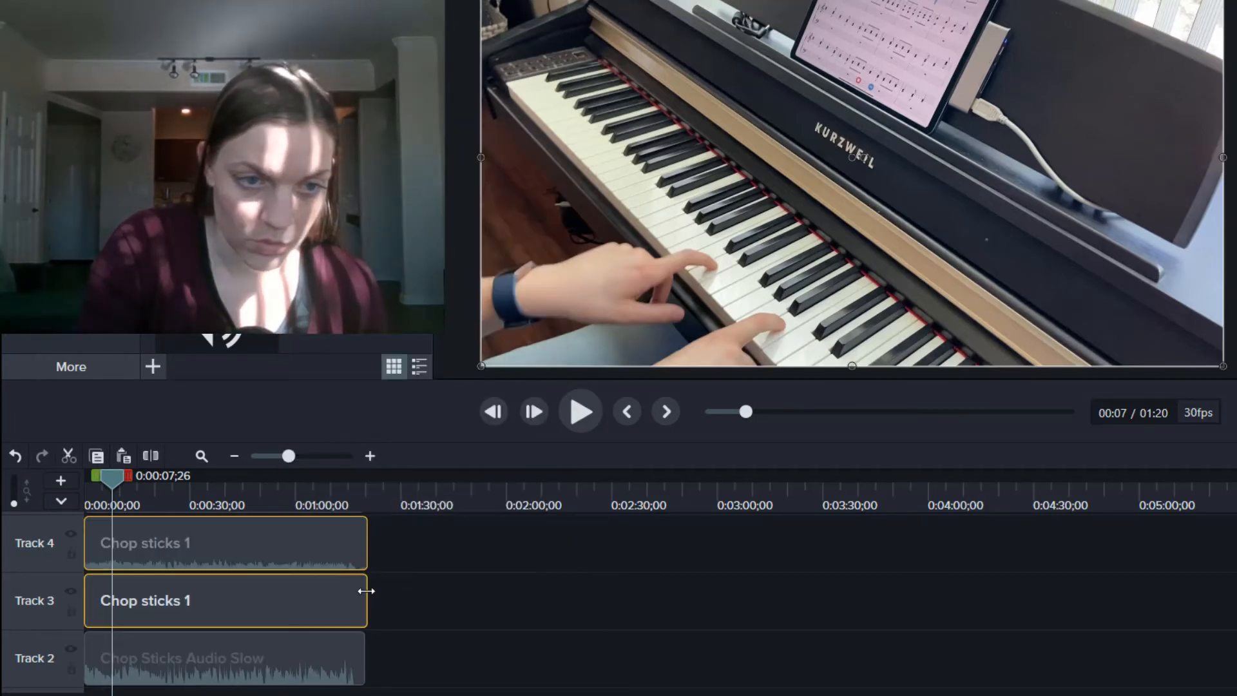
{"action": "left_click", "coordinate": [265, 545]}
{"action": "key", "text": "Delete"}
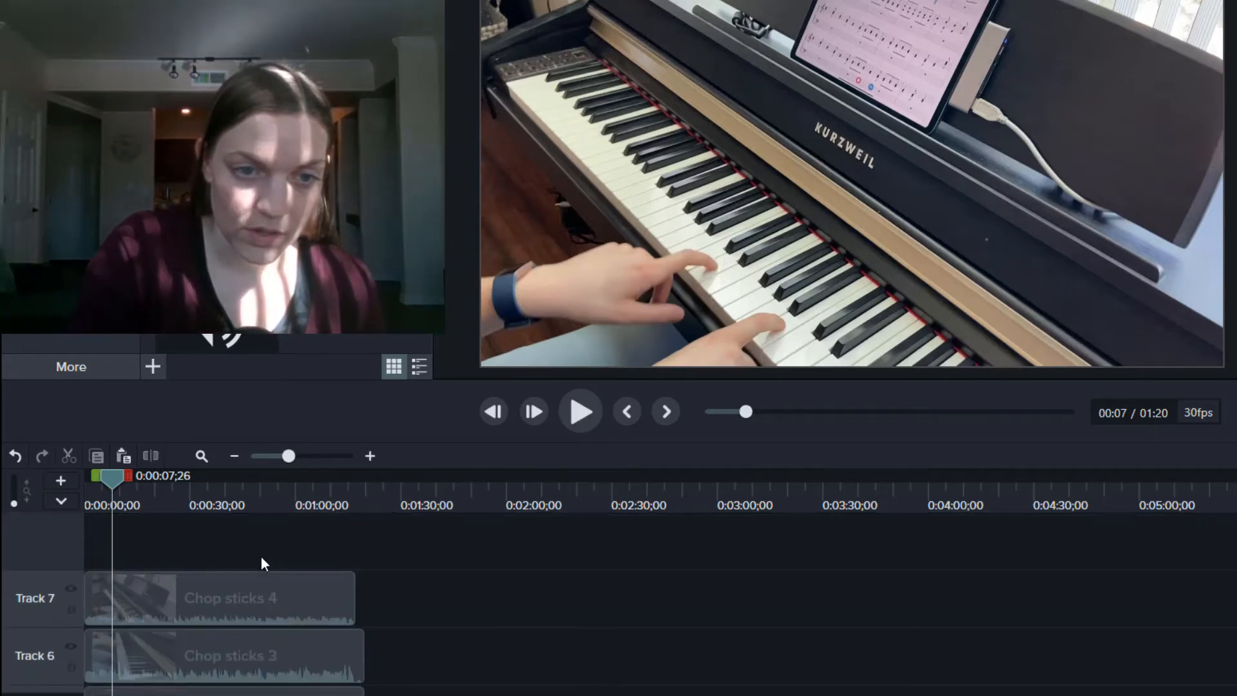
Step: Move Chop sticks 2 to Track 4, separate its audio and delete the audio clip
{"action": "scroll", "coordinate": [261, 557], "scroll_direction": "down", "scroll_amount": 4}
{"action": "scroll", "coordinate": [260, 560], "scroll_direction": "up", "scroll_amount": 1}
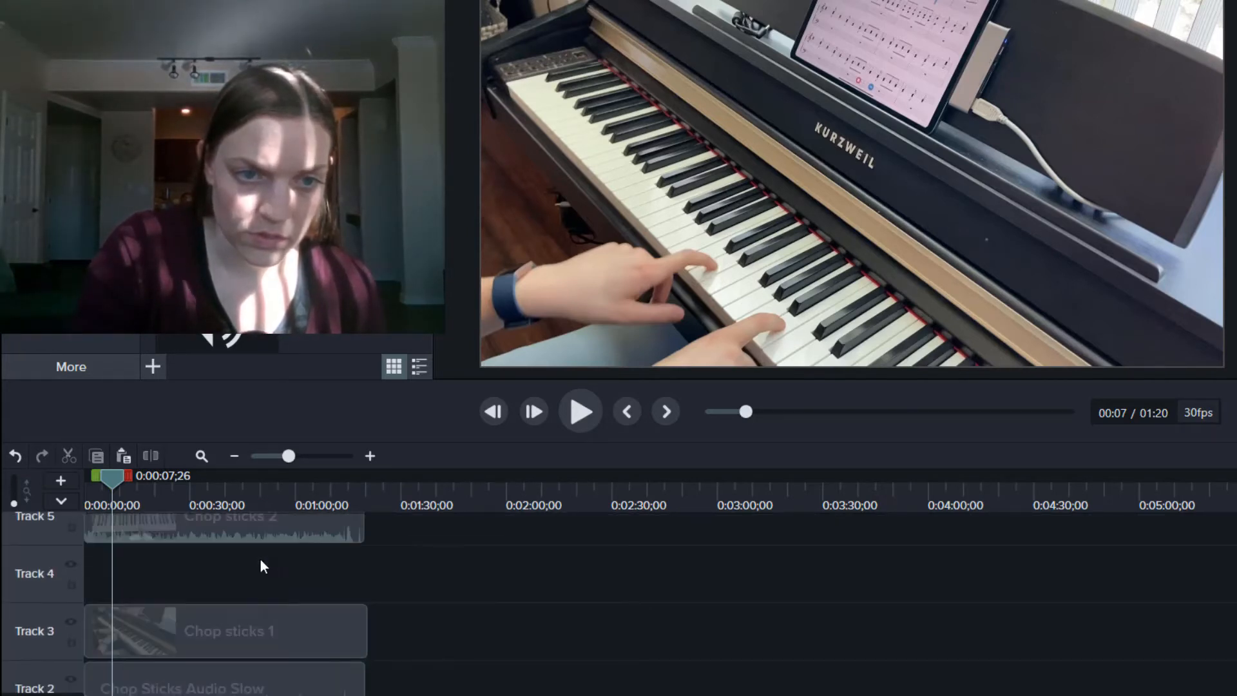
{"action": "left_click_drag", "start_coordinate": [257, 537], "coordinate": [254, 591]}
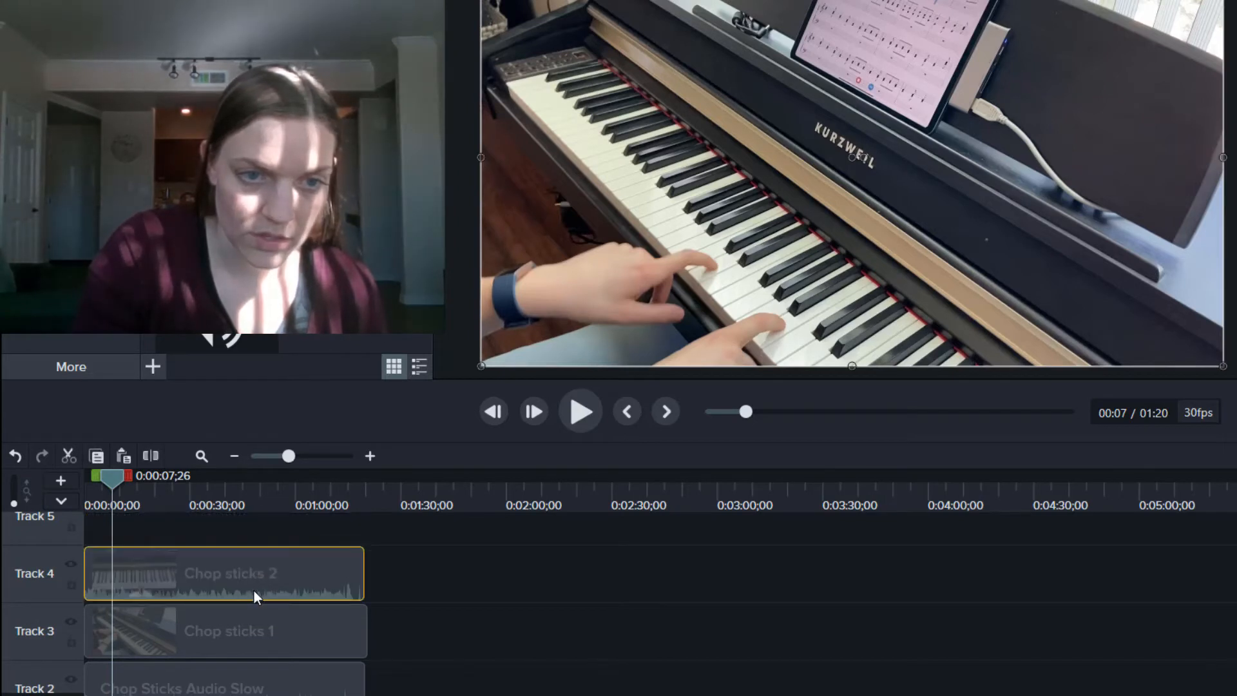
{"action": "right_click", "coordinate": [253, 589]}
{"action": "left_click", "coordinate": [360, 440]}
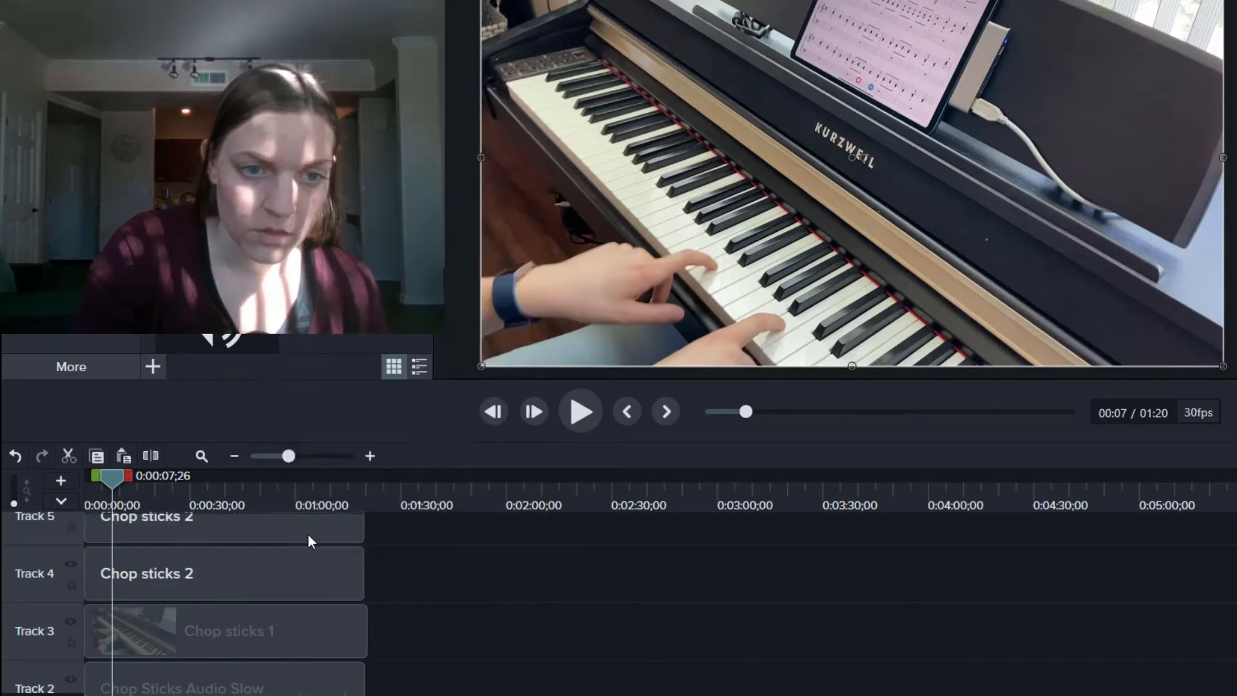
{"action": "left_click", "coordinate": [278, 524]}
{"action": "key", "text": "Delete"}
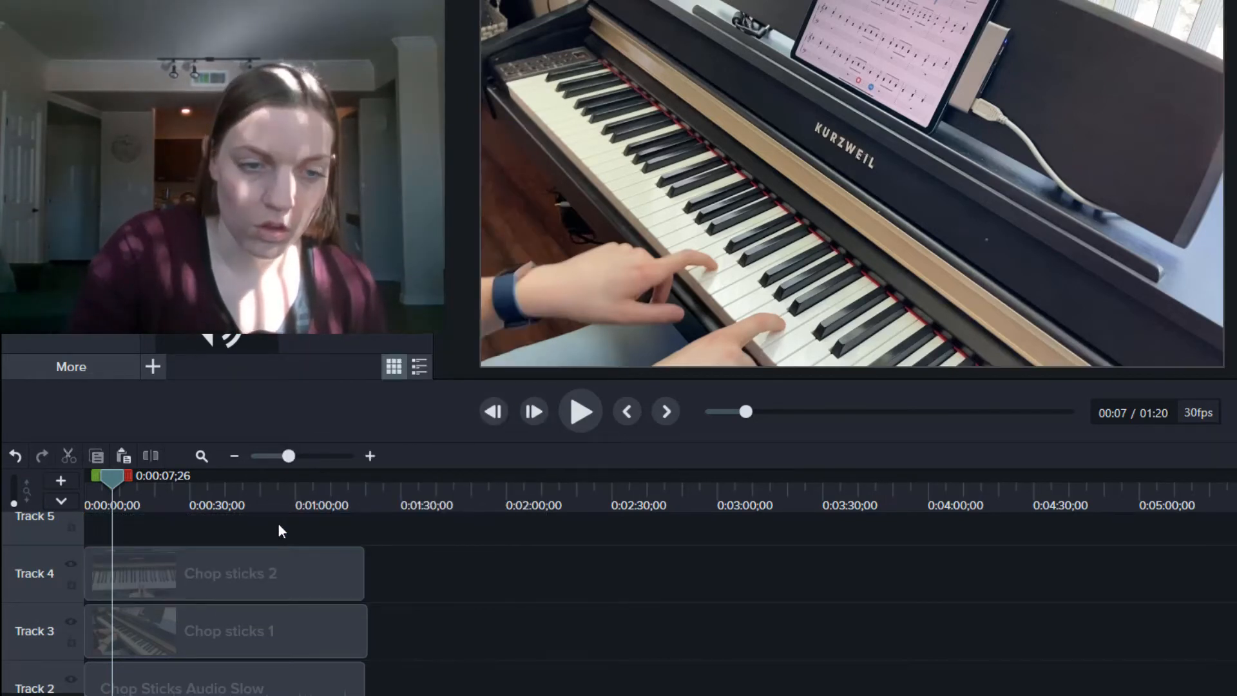
Step: Move Chop sticks 3 to Track 5 and separate its audio
{"action": "scroll", "coordinate": [278, 524], "scroll_direction": "up", "scroll_amount": 3}
{"action": "left_click_drag", "start_coordinate": [280, 658], "coordinate": [258, 556]}
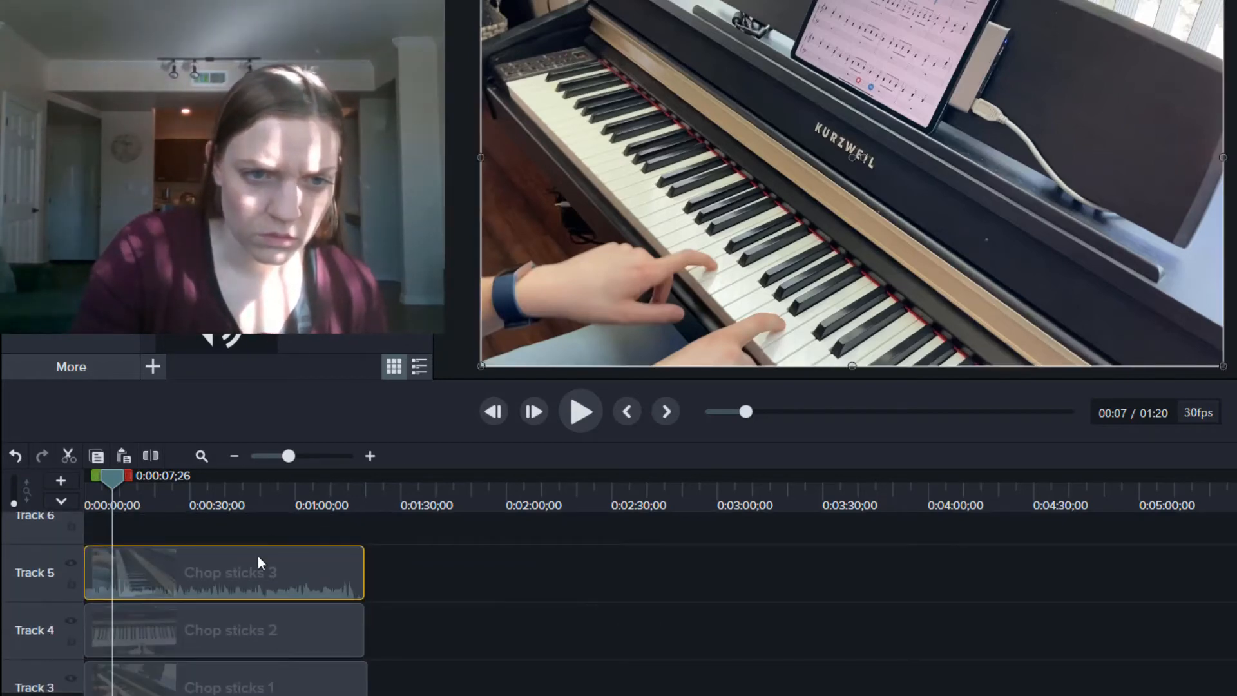
{"action": "right_click", "coordinate": [261, 556]}
{"action": "left_click", "coordinate": [318, 540]}
{"action": "scroll", "coordinate": [307, 527], "scroll_direction": "up", "scroll_amount": 3}
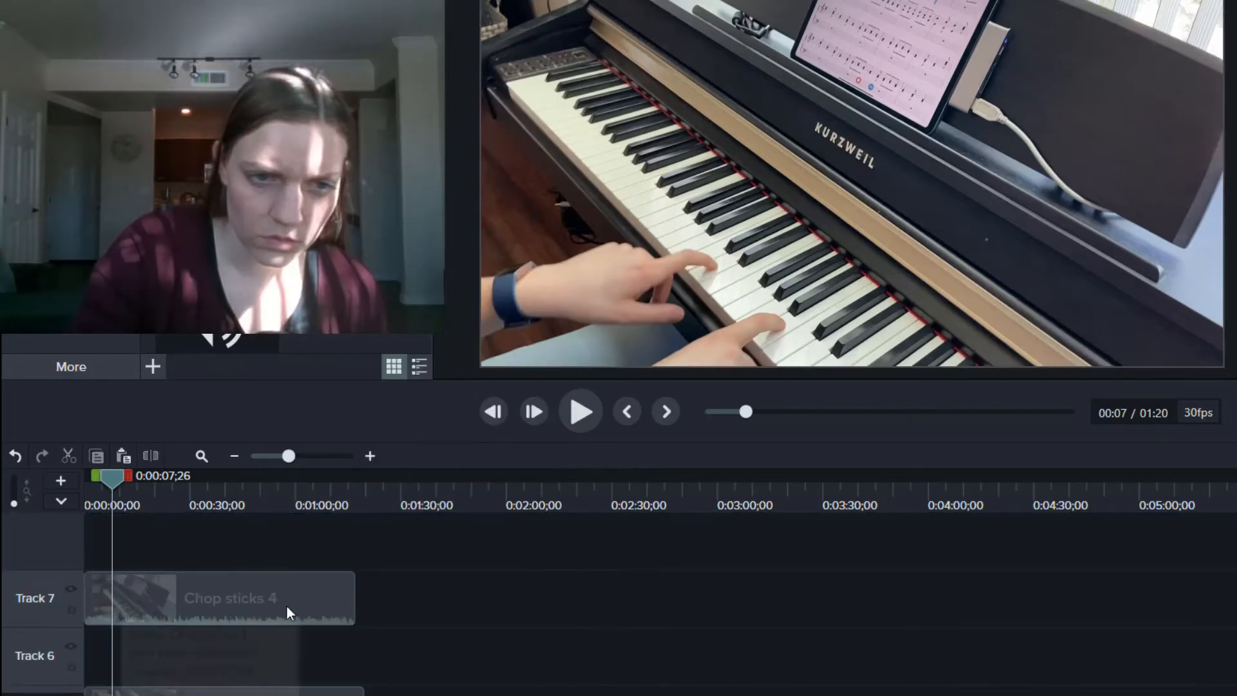
Step: Separate and delete Chop sticks 4's audio, place it on Track 6, and return the playhead to the start
{"action": "right_click", "coordinate": [288, 605]}
{"action": "left_click", "coordinate": [348, 450]}
{"action": "key", "text": "Delete"}
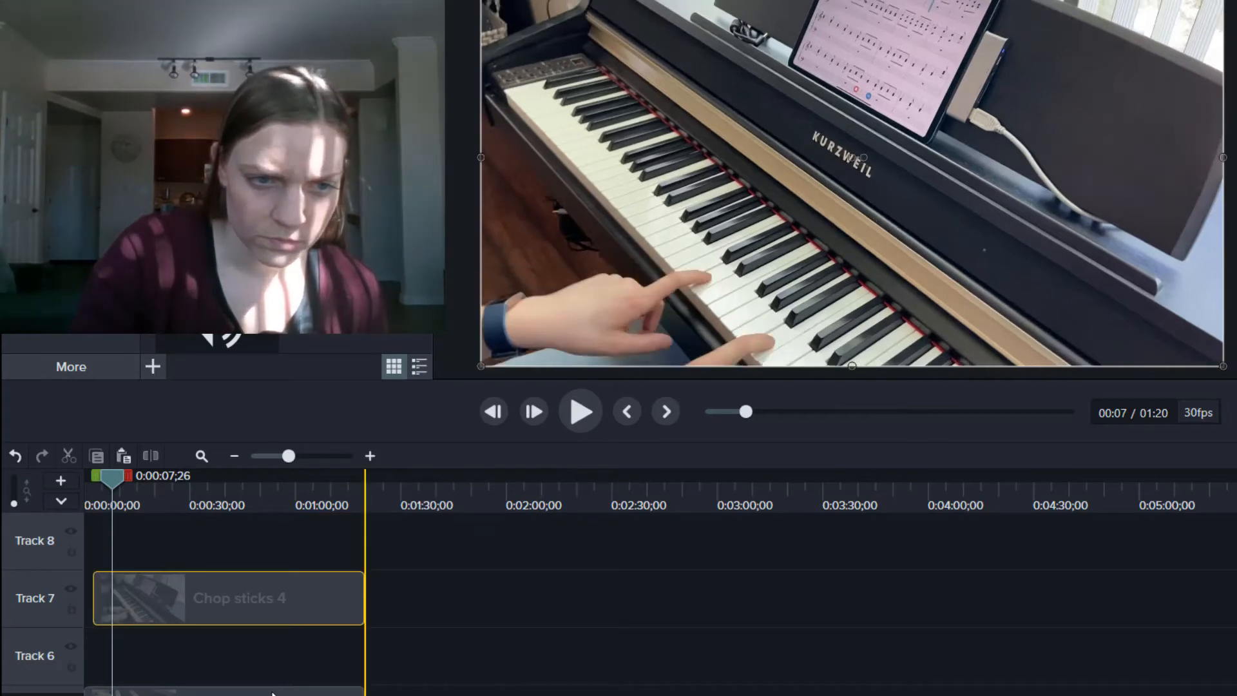
{"action": "scroll", "coordinate": [296, 551], "scroll_direction": "down", "scroll_amount": 3}
{"action": "left_click_drag", "start_coordinate": [178, 694], "coordinate": [177, 649]}
{"action": "left_click_drag", "start_coordinate": [181, 511], "coordinate": [140, 584]}
{"action": "left_click_drag", "start_coordinate": [113, 477], "coordinate": [47, 484]}
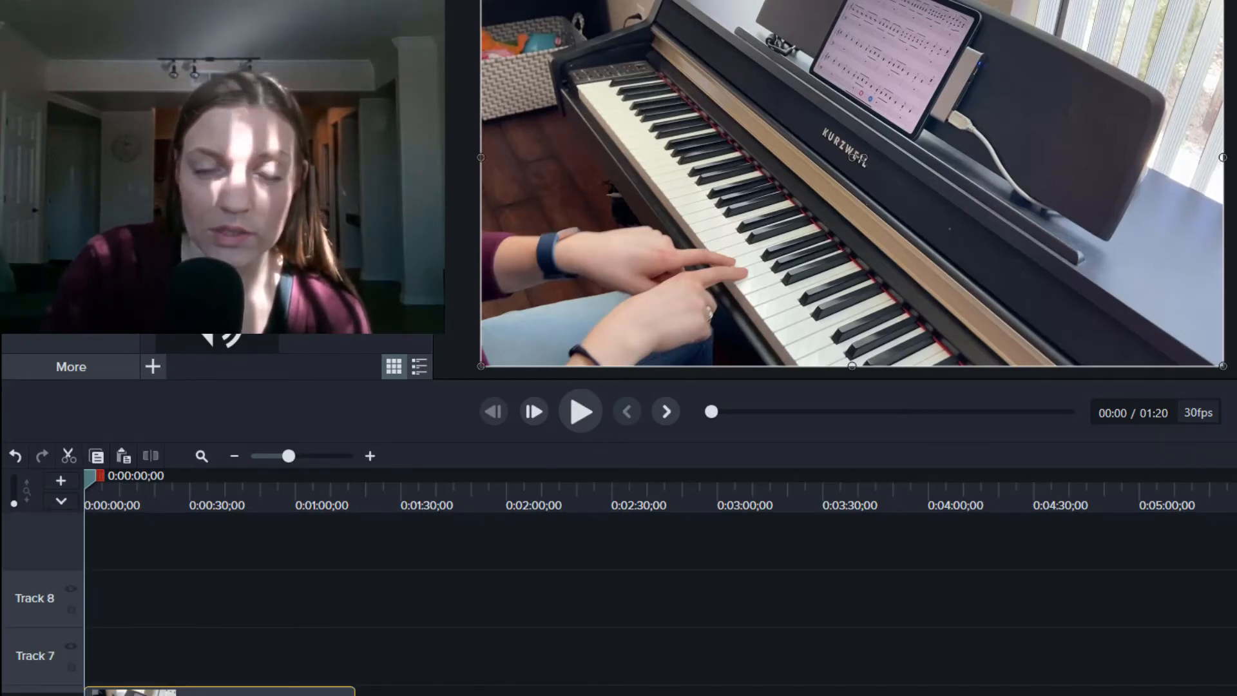
Step: Shift the piano video up and left in the frame and preview it
{"action": "left_click_drag", "start_coordinate": [852, 157], "coordinate": [807, 132]}
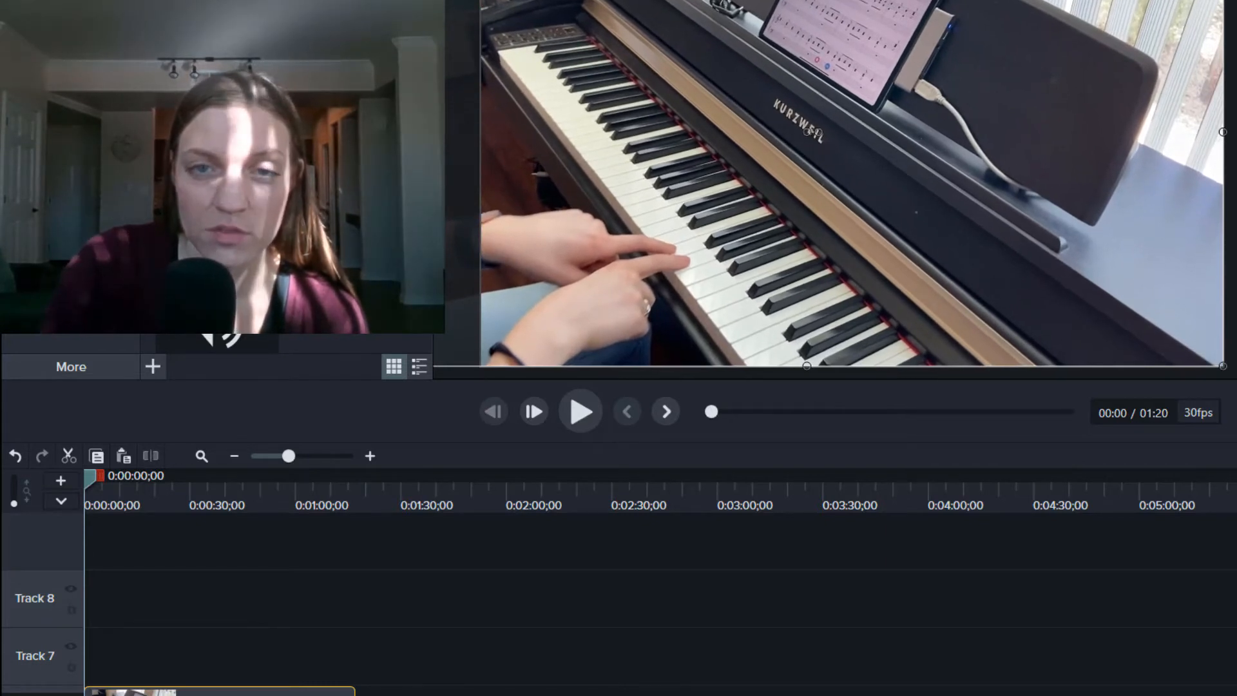
{"action": "key", "text": "space"}
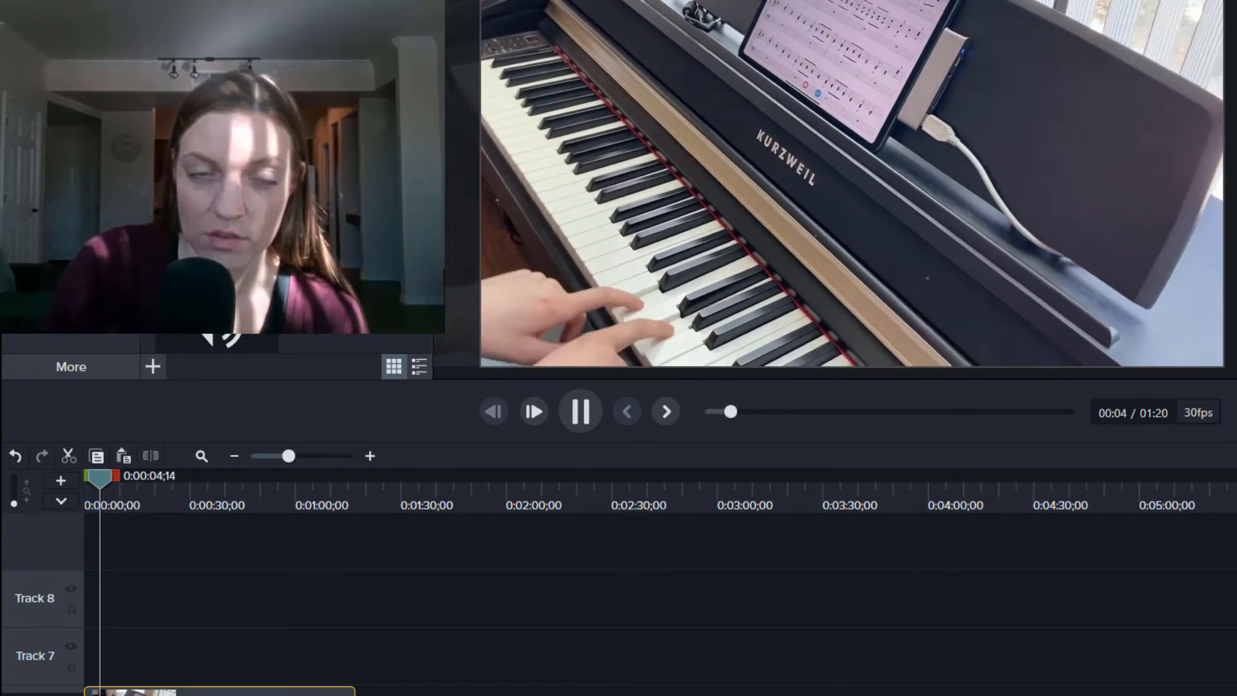
{"action": "key", "text": "space"}
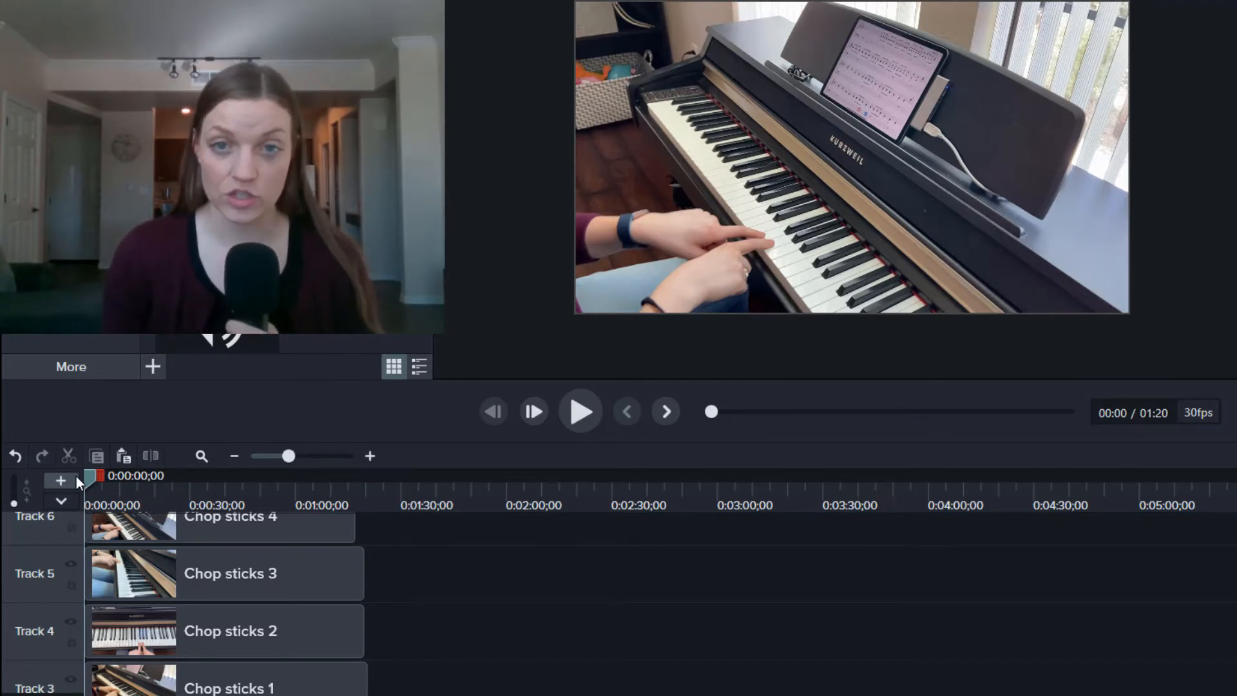
Step: Move Chop sticks 1 onto a new top track above Chop sticks 4 and play the preview
{"action": "left_click", "coordinate": [157, 677]}
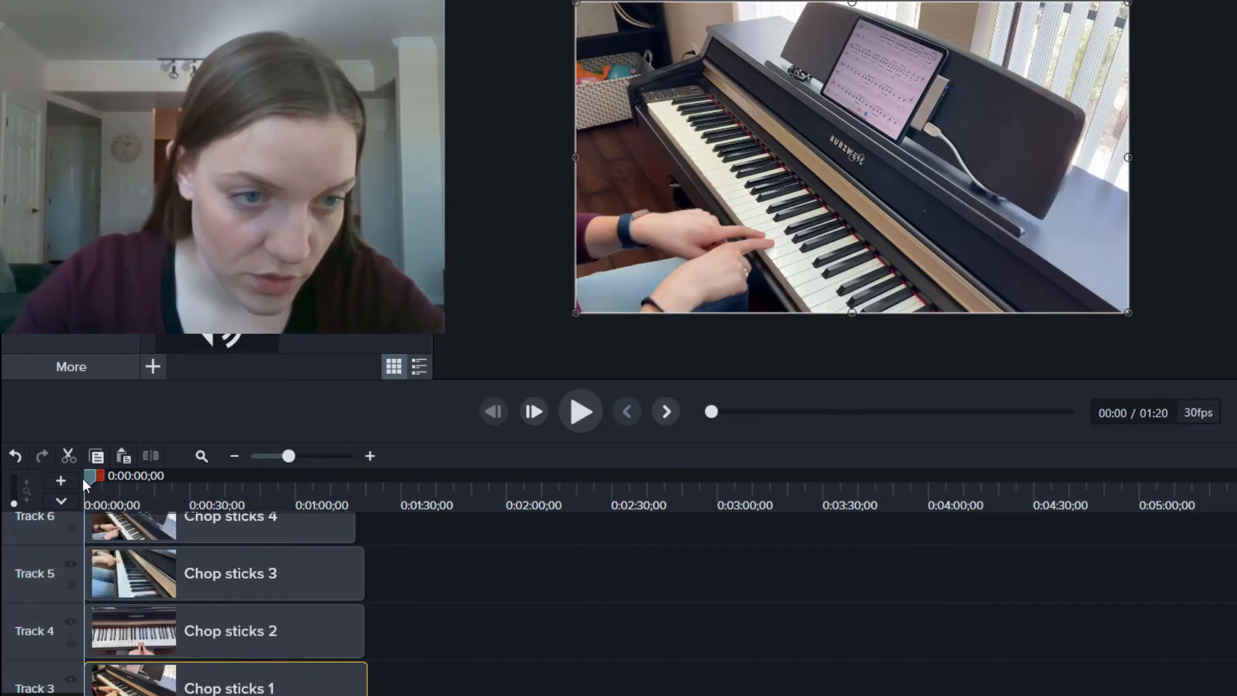
{"action": "left_click_drag", "start_coordinate": [85, 479], "coordinate": [78, 475]}
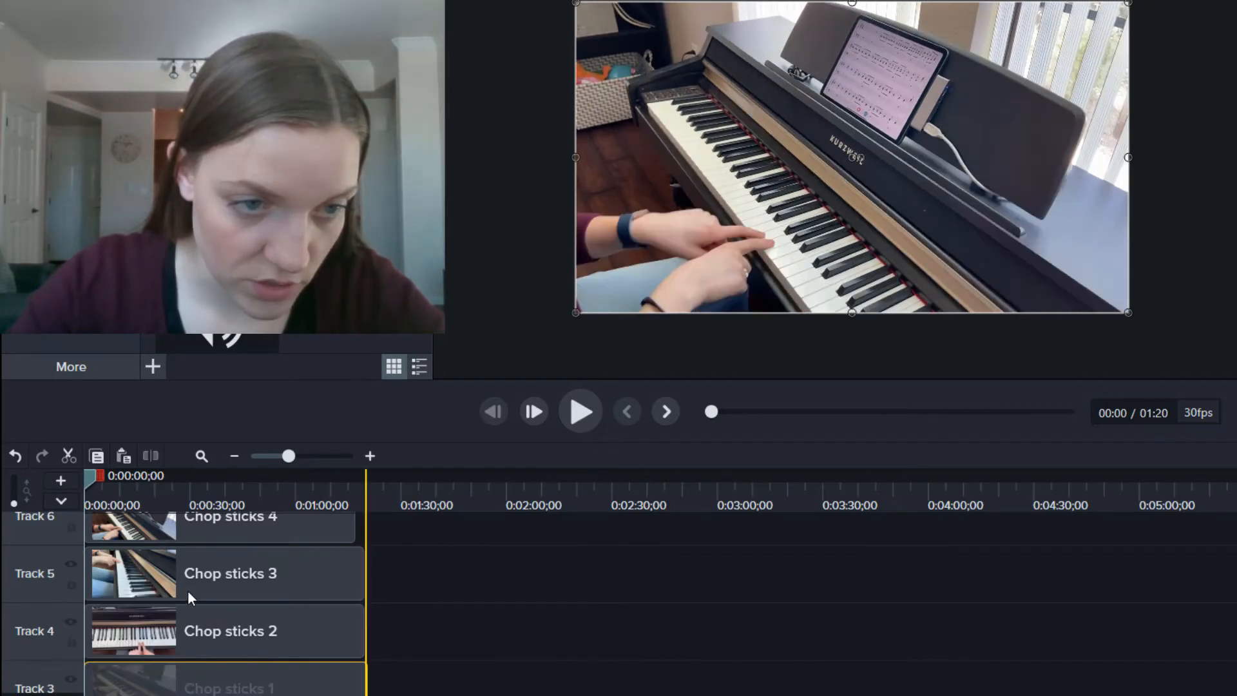
{"action": "left_click_drag", "start_coordinate": [187, 528], "coordinate": [155, 689]}
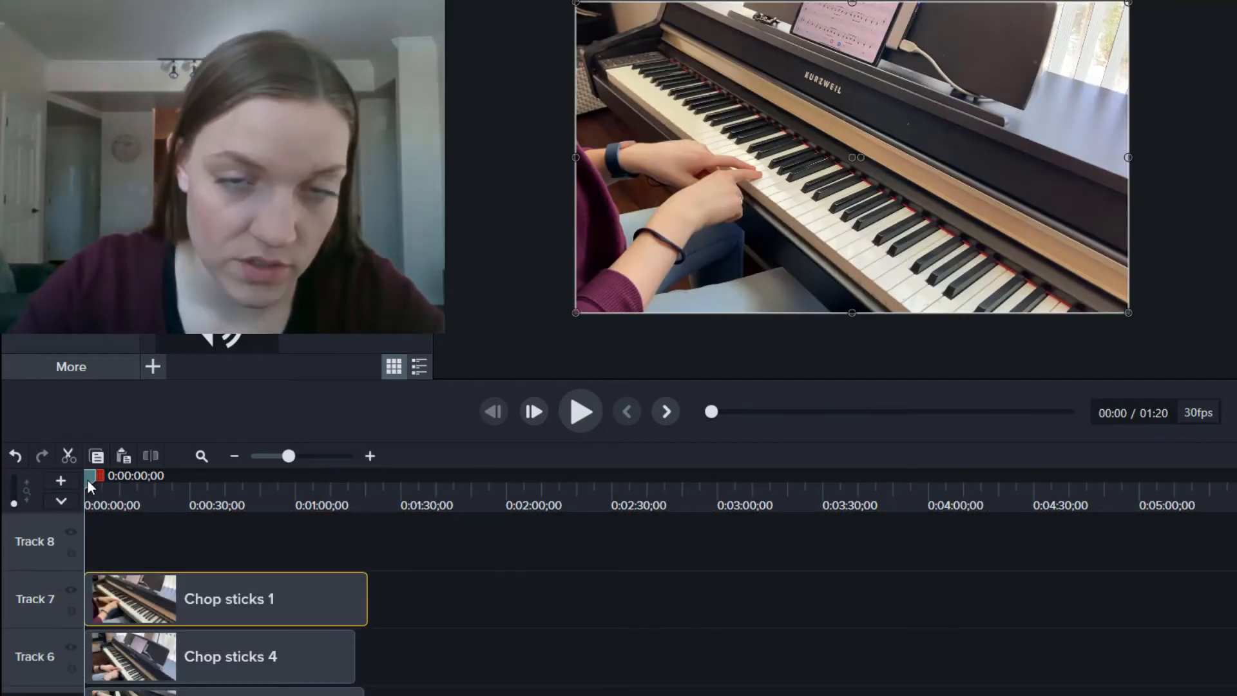
{"action": "key", "text": "space"}
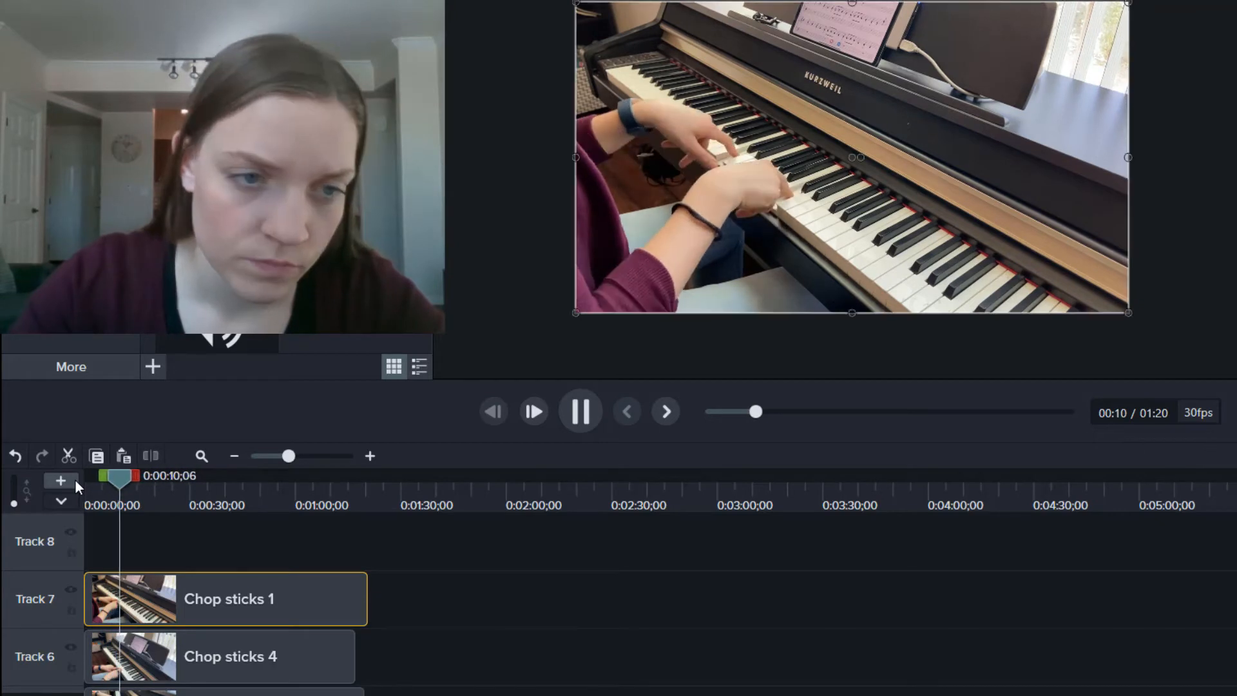
{"action": "key", "text": "space"}
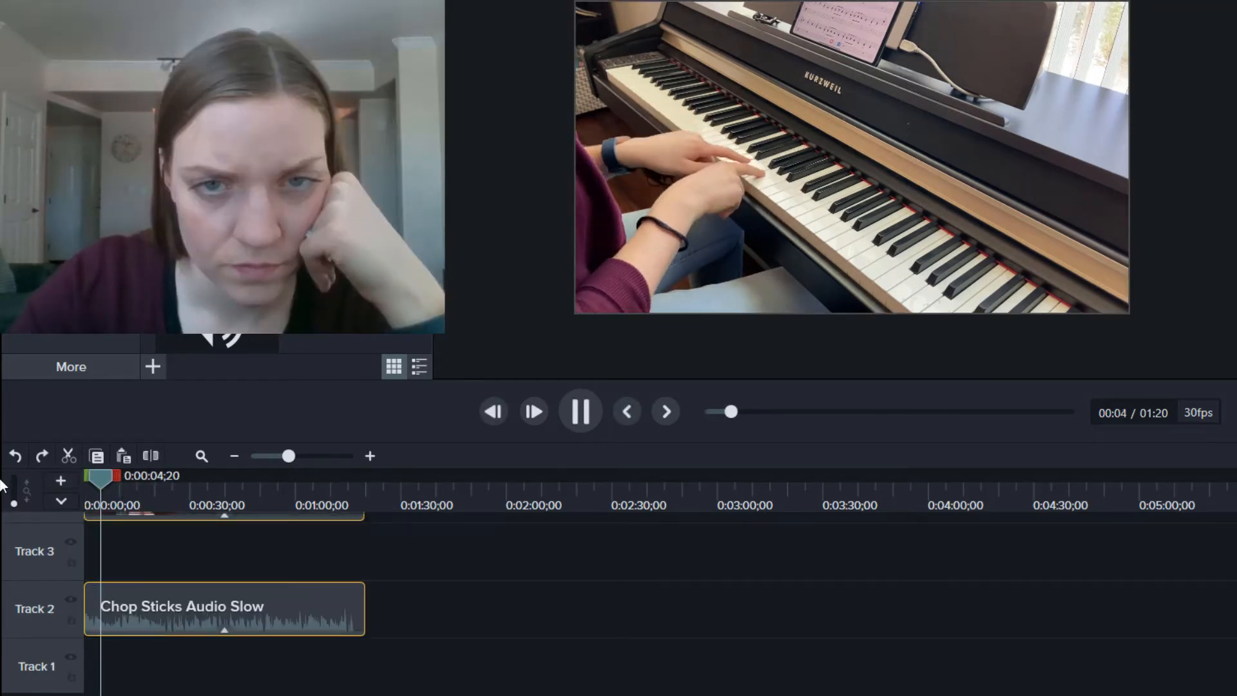
Step: Trim the openings of Chop sticks 4 and Chop sticks 2 to the playhead at 0:00:06;17
{"action": "key", "text": "space"}
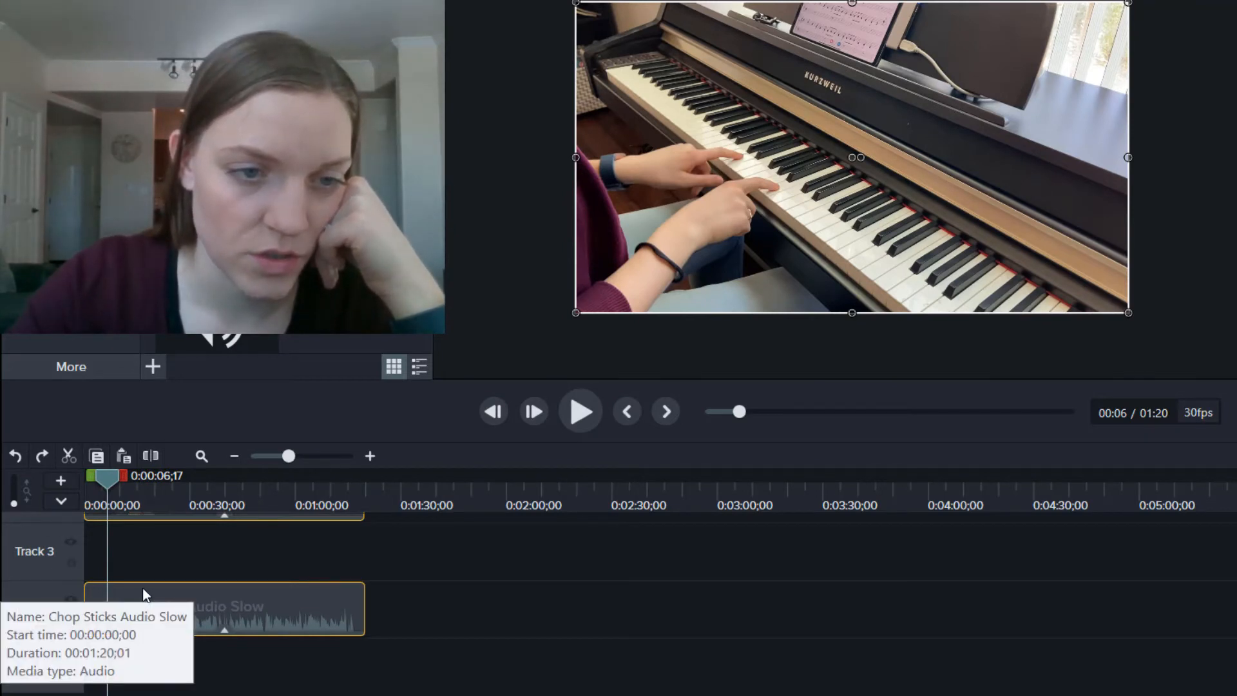
{"action": "scroll", "coordinate": [141, 587], "scroll_direction": "up", "scroll_amount": 5}
{"action": "scroll", "coordinate": [142, 590], "scroll_direction": "down", "scroll_amount": 2}
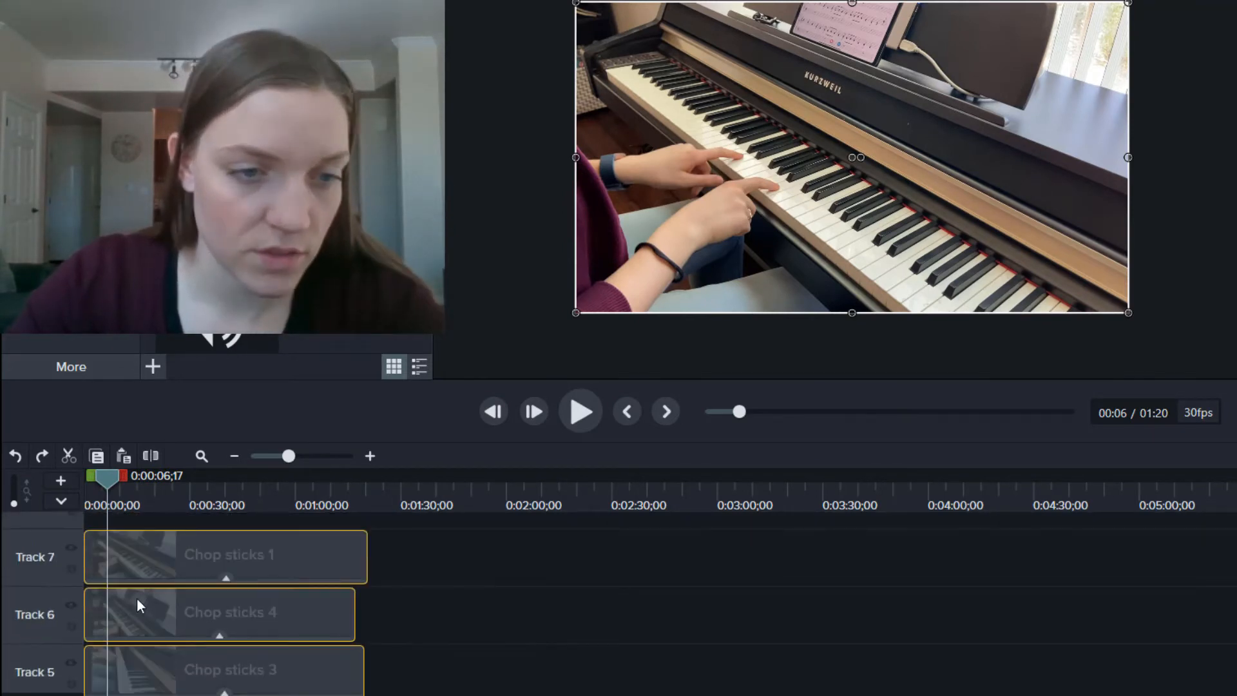
{"action": "left_click", "coordinate": [90, 614]}
{"action": "left_click_drag", "start_coordinate": [85, 605], "coordinate": [109, 611]}
{"action": "left_click", "coordinate": [124, 664]}
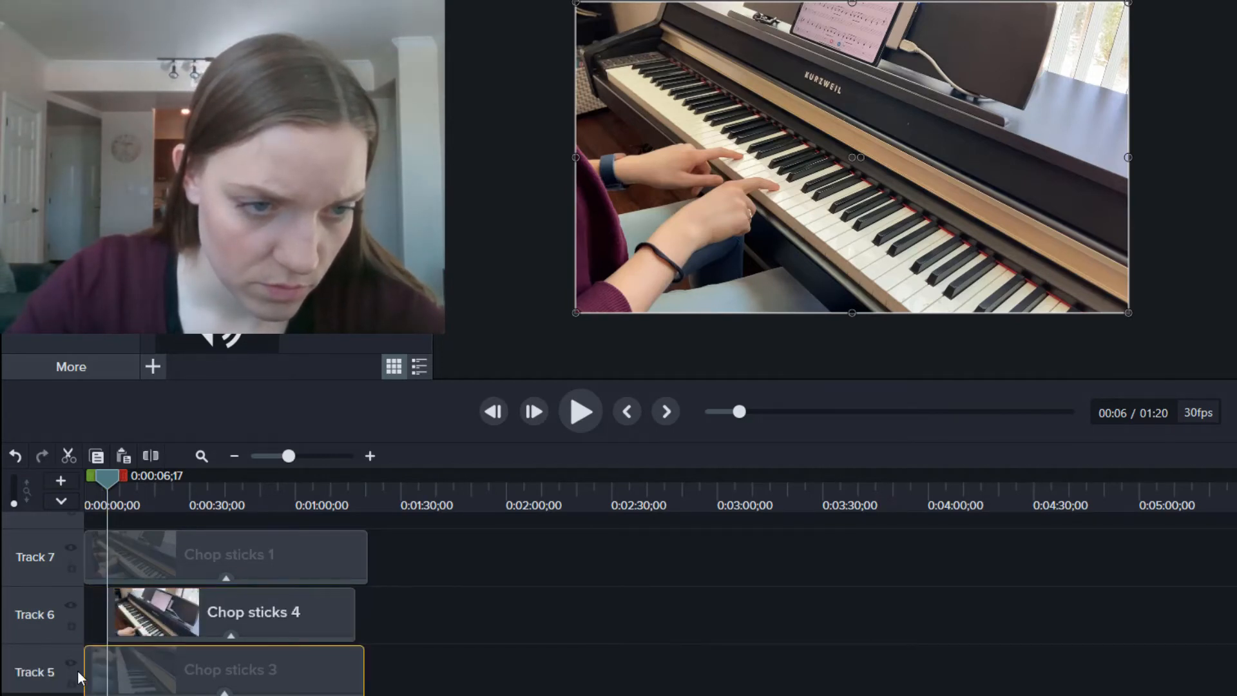
{"action": "scroll", "coordinate": [91, 672], "scroll_direction": "down", "scroll_amount": 3}
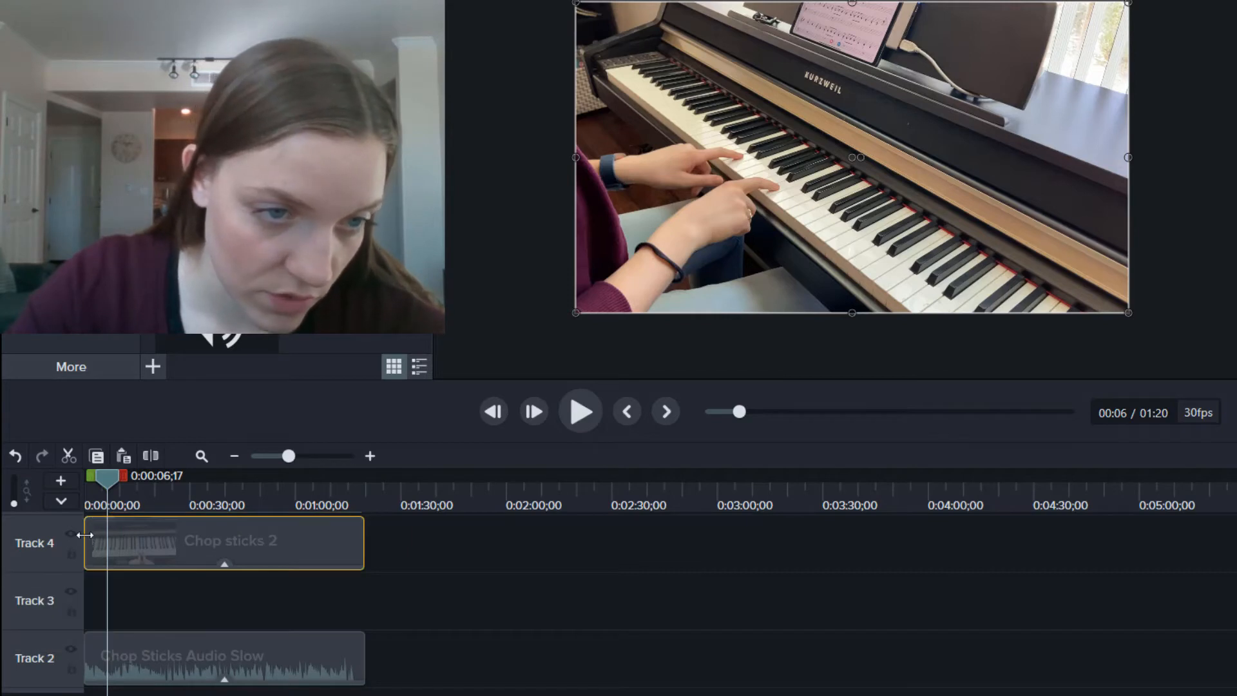
{"action": "left_click_drag", "start_coordinate": [88, 536], "coordinate": [109, 535]}
{"action": "scroll", "coordinate": [203, 524], "scroll_direction": "up", "scroll_amount": 3}
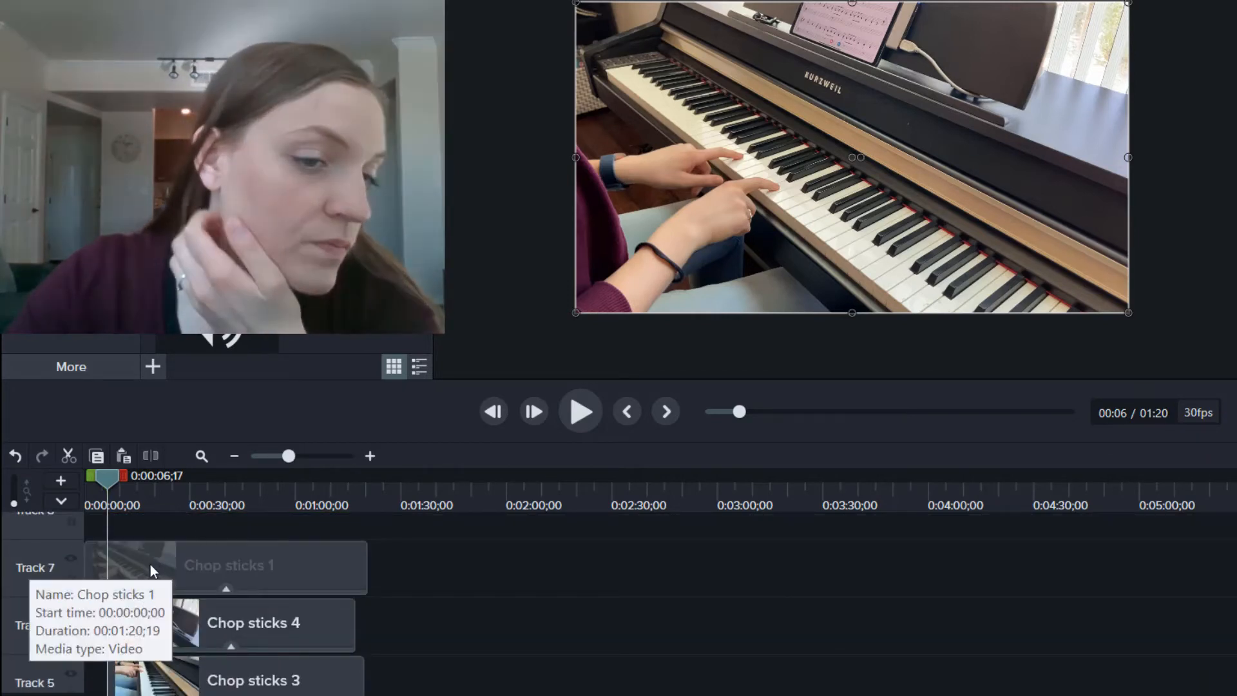
{"action": "left_click", "coordinate": [108, 542]}
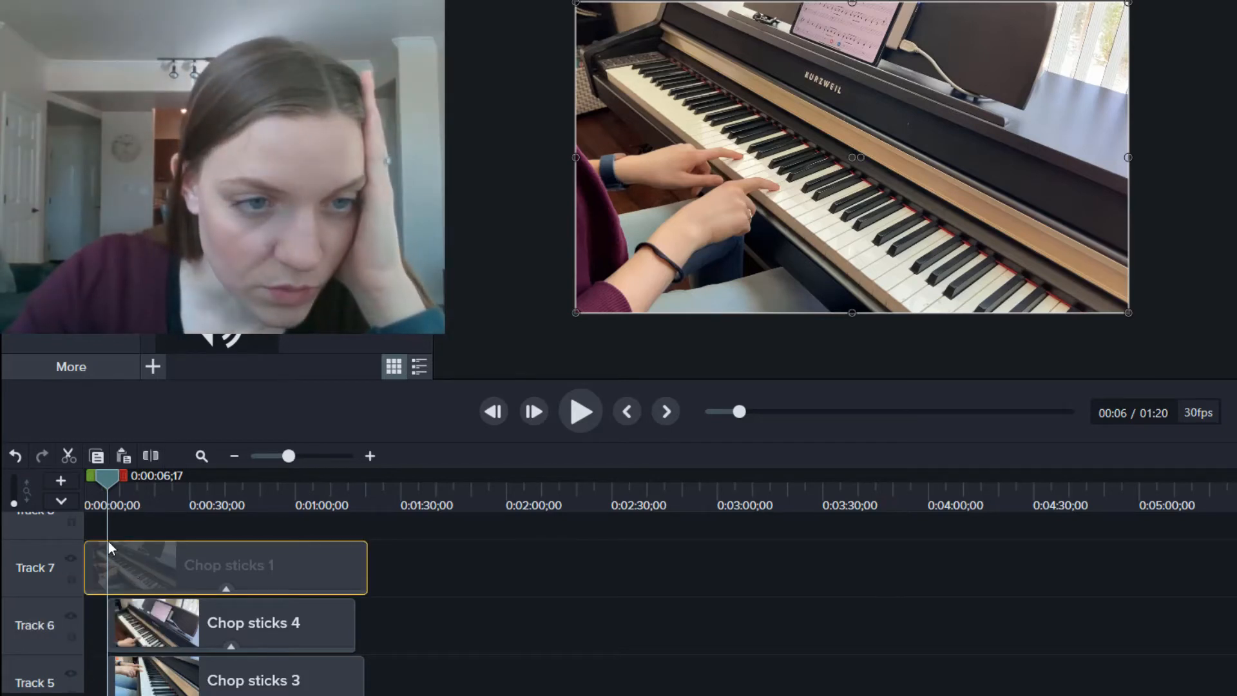
Step: Split Chop sticks 1 at the playhead, trim its main piece to start later, and preview
{"action": "left_click", "coordinate": [152, 454]}
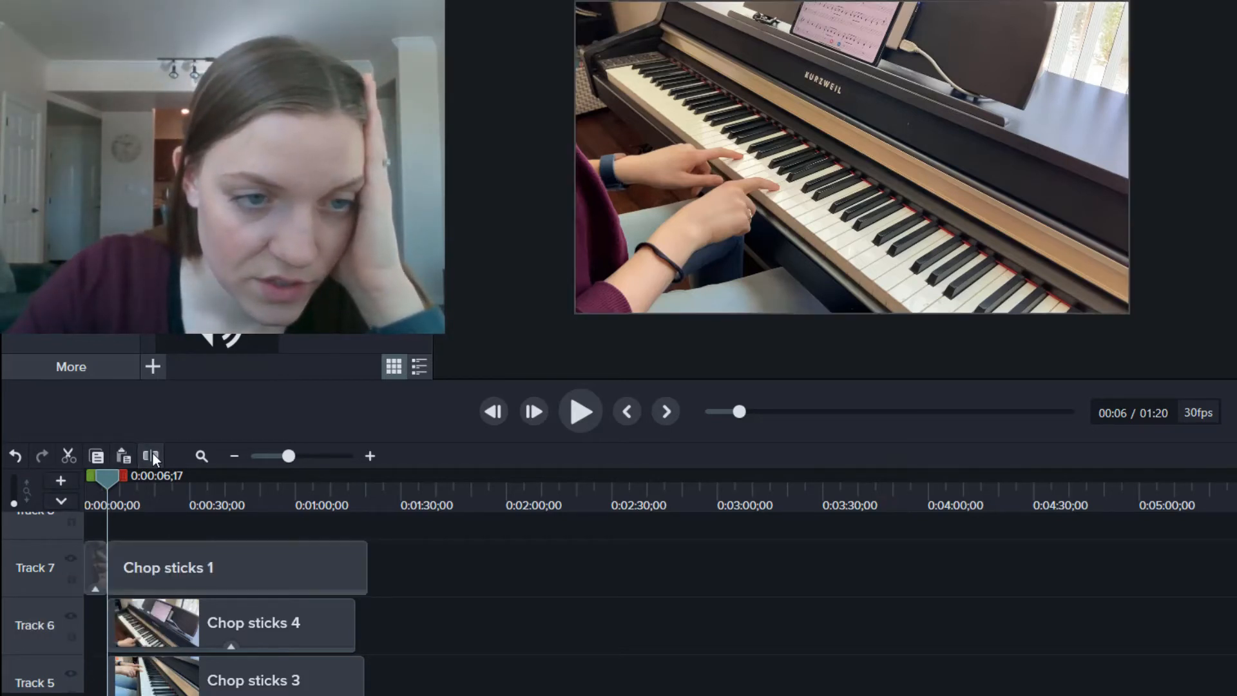
{"action": "left_click", "coordinate": [129, 572]}
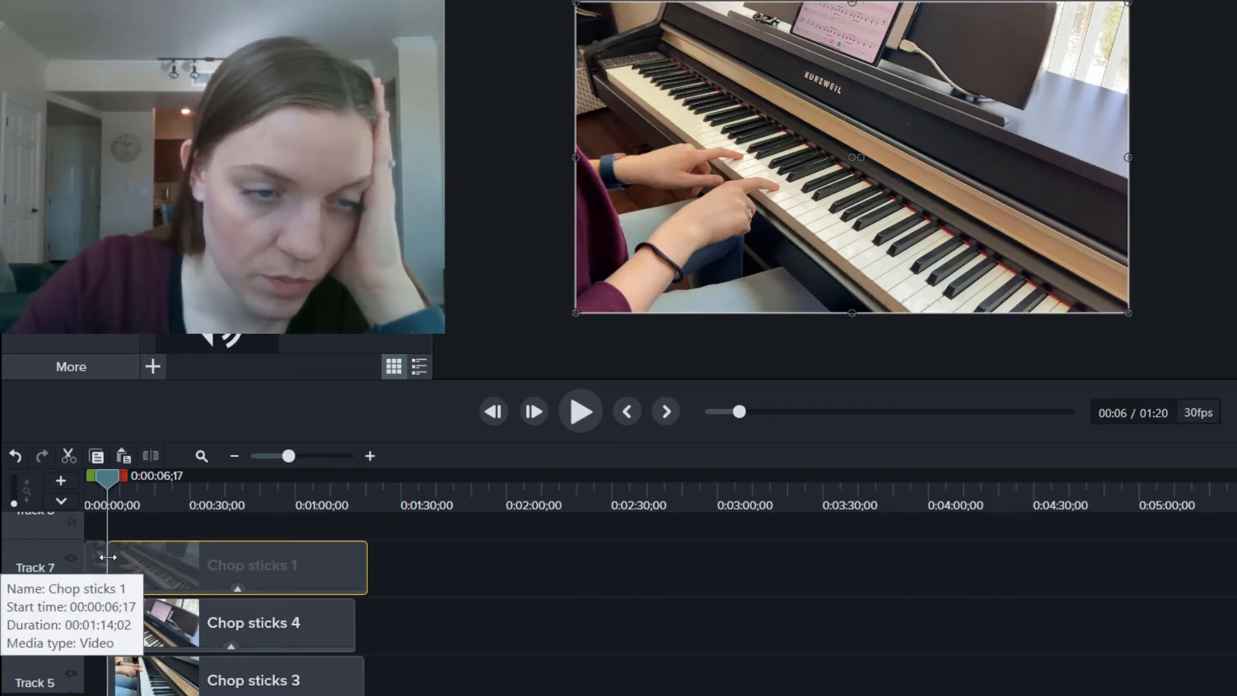
{"action": "left_click_drag", "start_coordinate": [110, 560], "coordinate": [154, 552]}
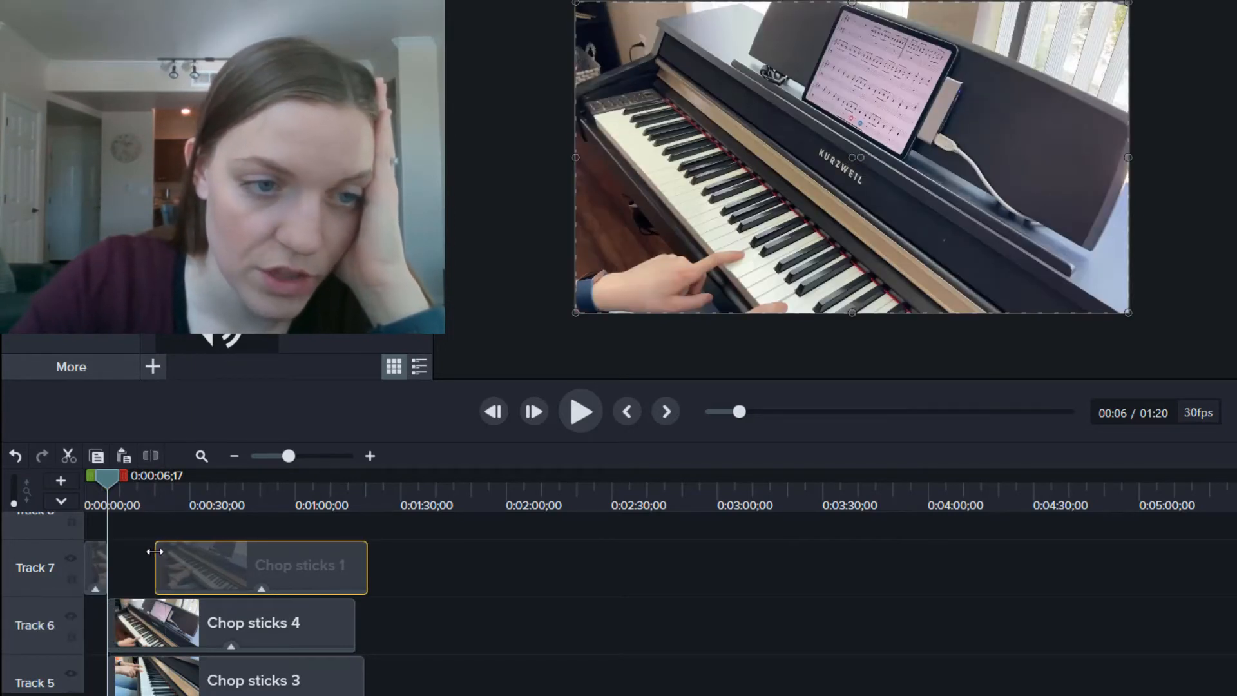
{"action": "key", "text": "space"}
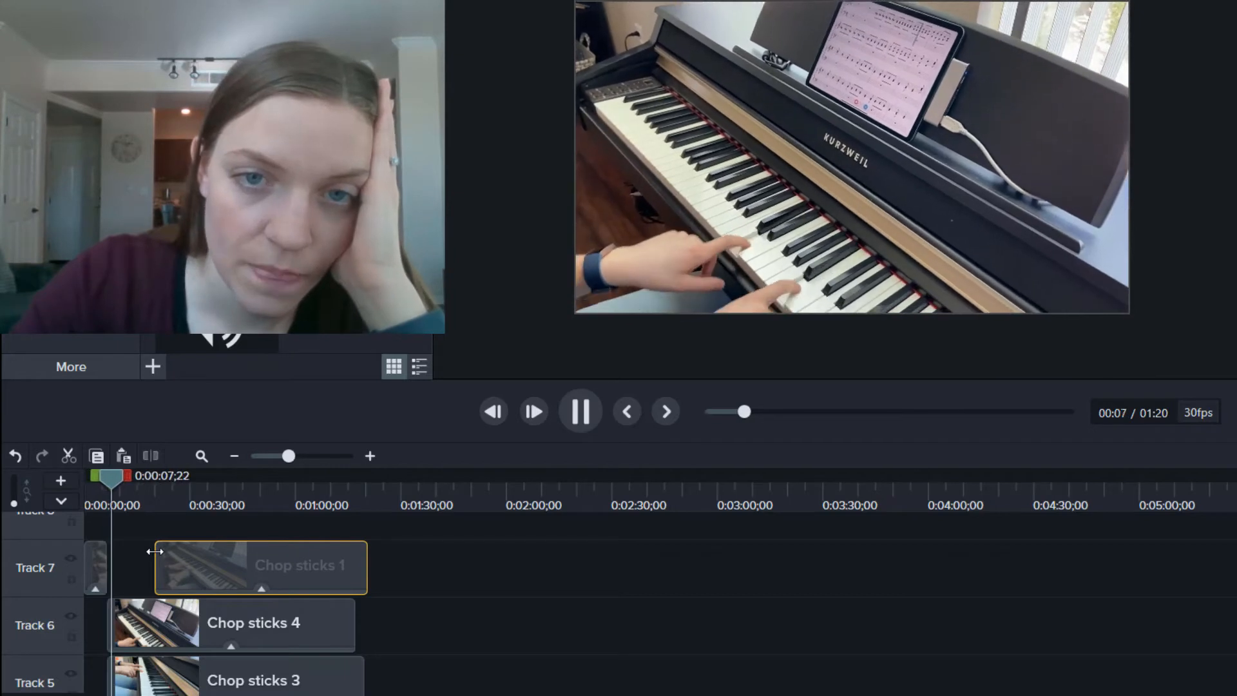
{"action": "key", "text": "space"}
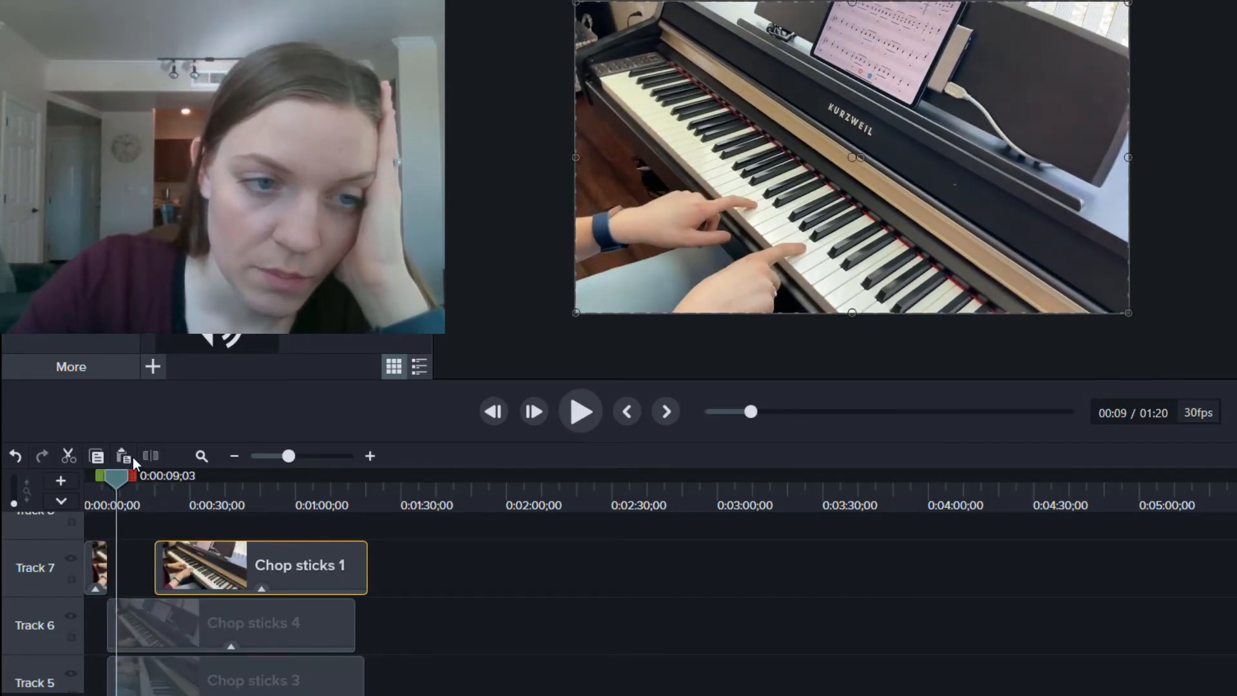
Step: Trim the starts of Chop sticks 4 and Chop sticks 3 later, replaying from about 0:00:05;24
{"action": "left_click", "coordinate": [143, 635]}
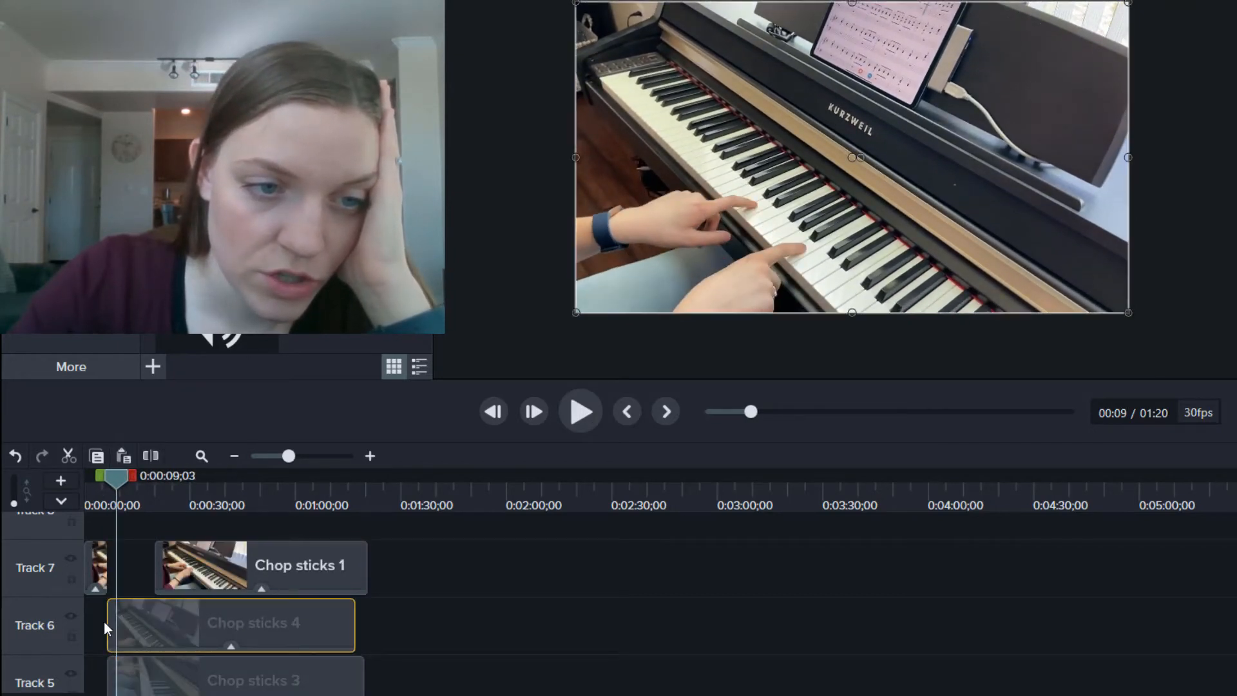
{"action": "left_click_drag", "start_coordinate": [107, 620], "coordinate": [160, 619]}
{"action": "key", "text": "space"}
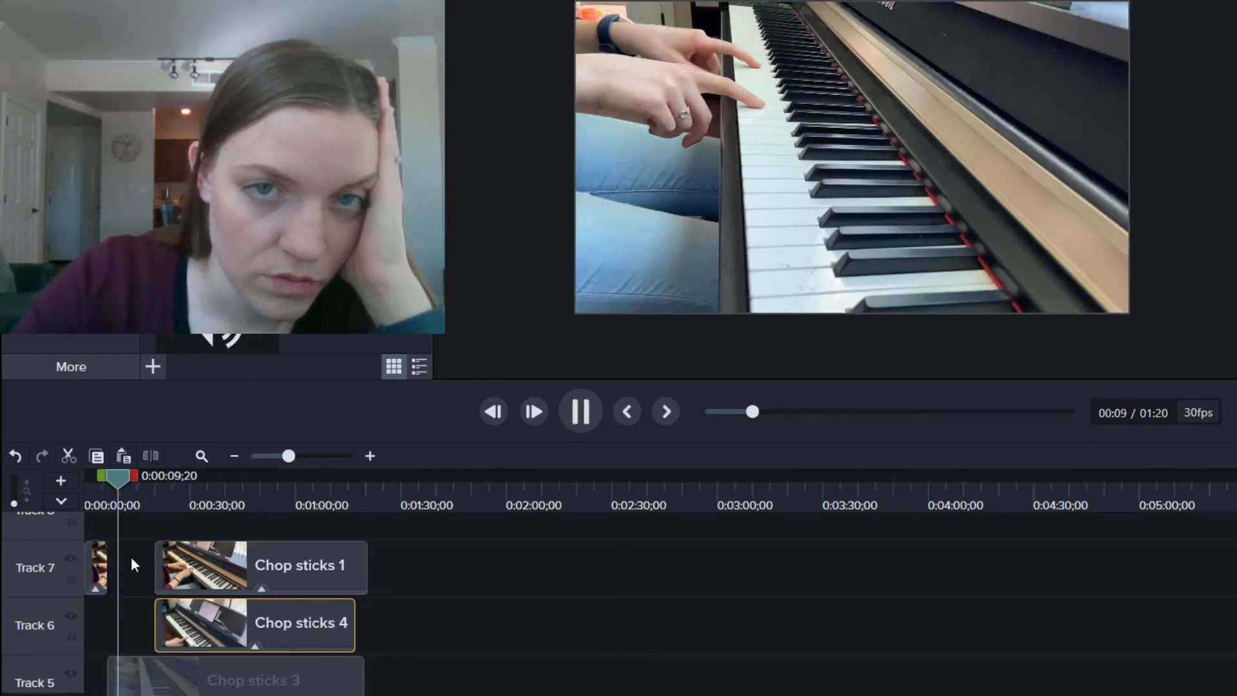
{"action": "left_click_drag", "start_coordinate": [119, 480], "coordinate": [103, 482]}
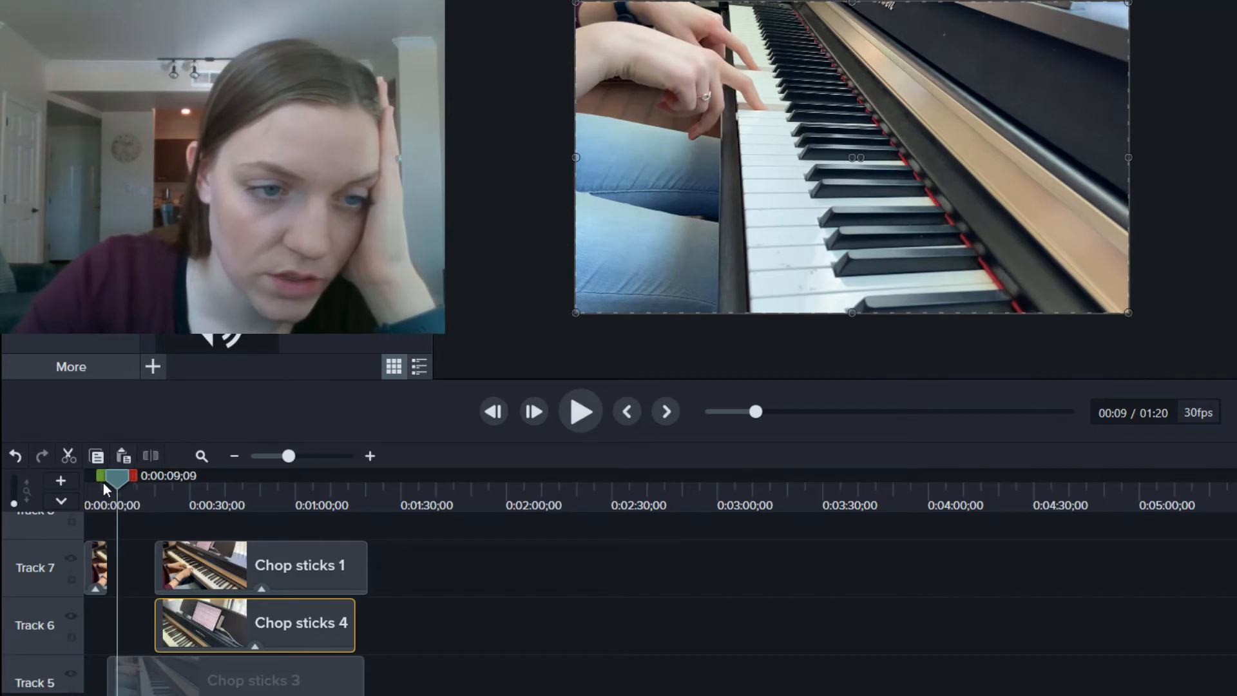
{"action": "key", "text": "space"}
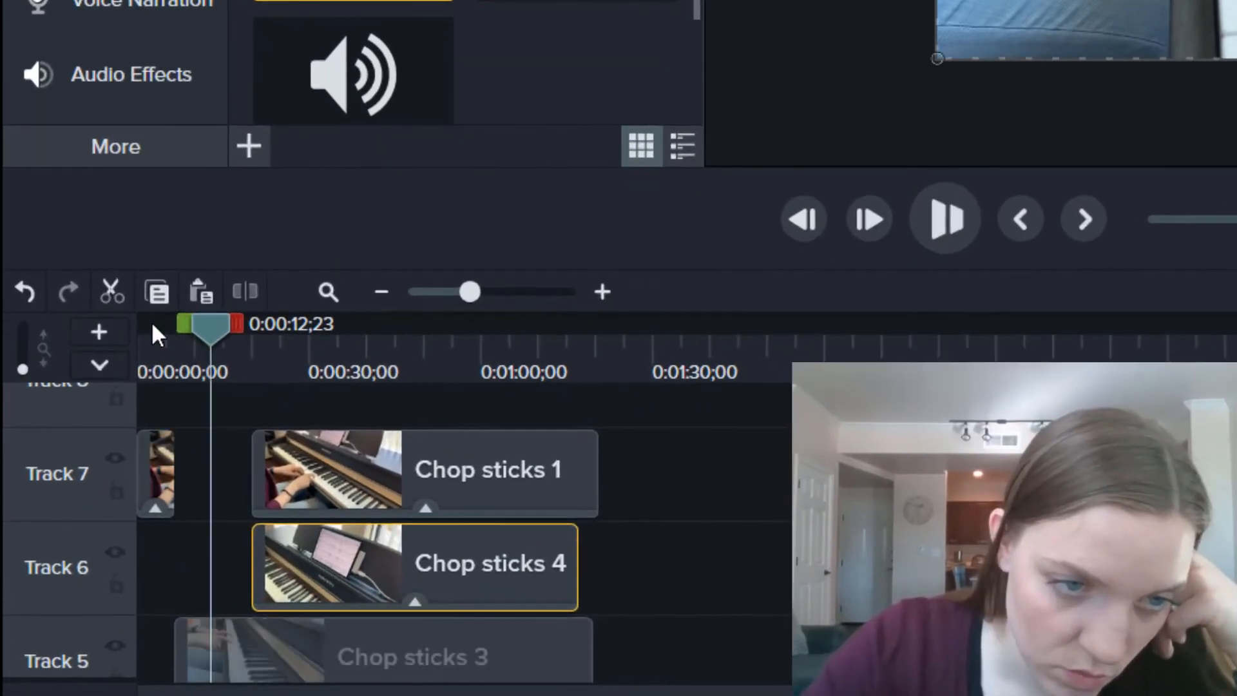
{"action": "left_click_drag", "start_coordinate": [110, 676], "coordinate": [155, 674]}
Step: Adjust the Chop sticks 1 and 4 clips and lengthen the Track 6 clip's end, playing to 0:00:51;17
{"action": "scroll", "coordinate": [166, 631], "scroll_direction": "down", "scroll_amount": 3}
{"action": "scroll", "coordinate": [268, 577], "scroll_direction": "up", "scroll_amount": 3}
{"action": "left_click_drag", "start_coordinate": [257, 572], "coordinate": [215, 563]}
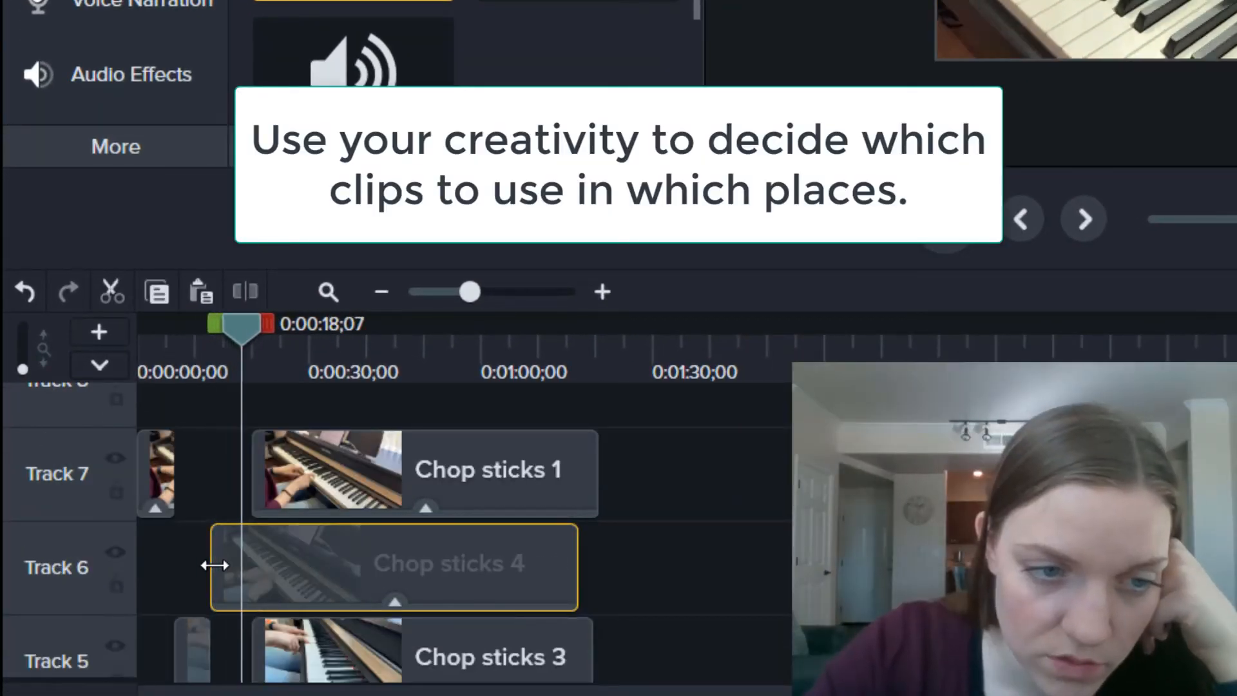
{"action": "left_click", "coordinate": [252, 455]}
{"action": "left_click_drag", "start_coordinate": [251, 454], "coordinate": [304, 454]}
{"action": "left_click", "coordinate": [265, 339]}
{"action": "left_click", "coordinate": [262, 564]}
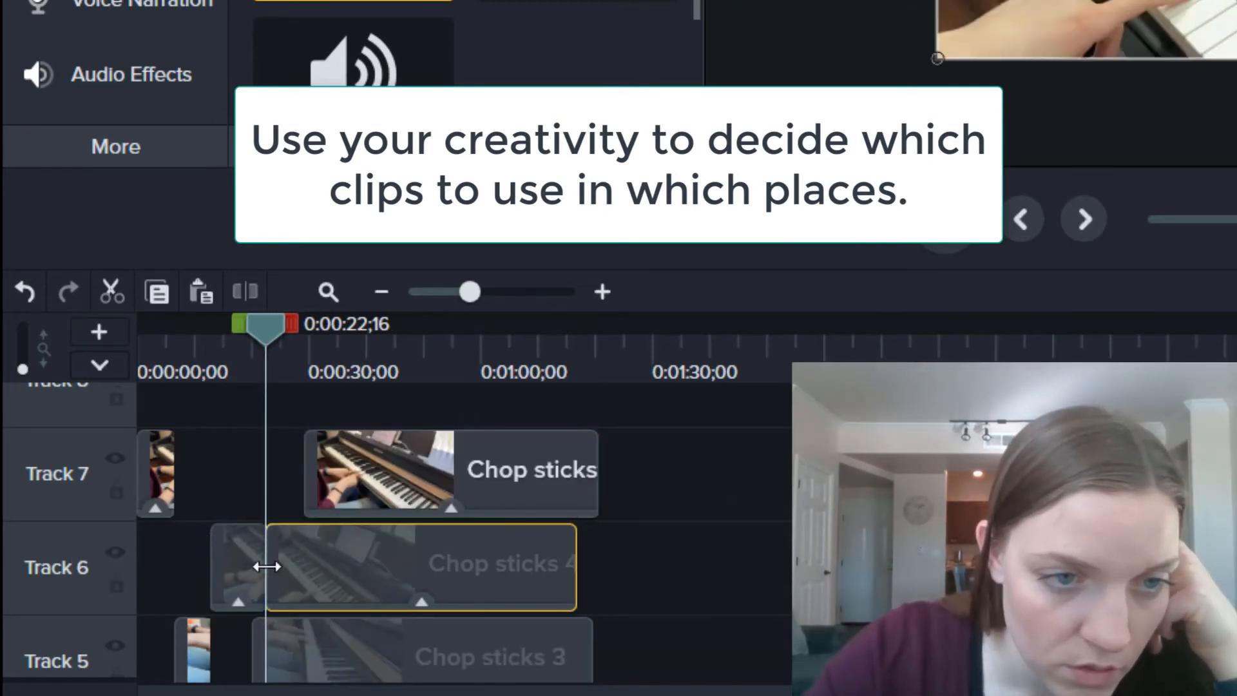
{"action": "scroll", "coordinate": [342, 500], "scroll_direction": "down", "scroll_amount": 3}
{"action": "left_click", "coordinate": [249, 335]}
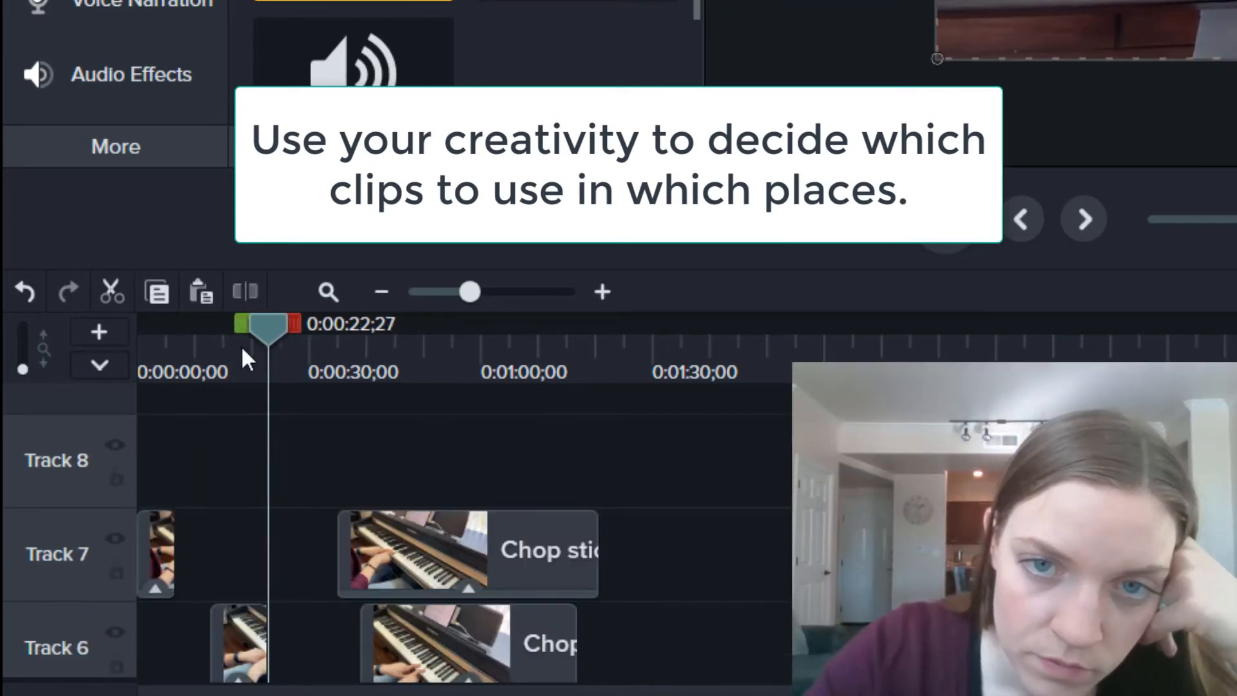
{"action": "left_click_drag", "start_coordinate": [267, 651], "coordinate": [277, 655]}
{"action": "key", "text": "space"}
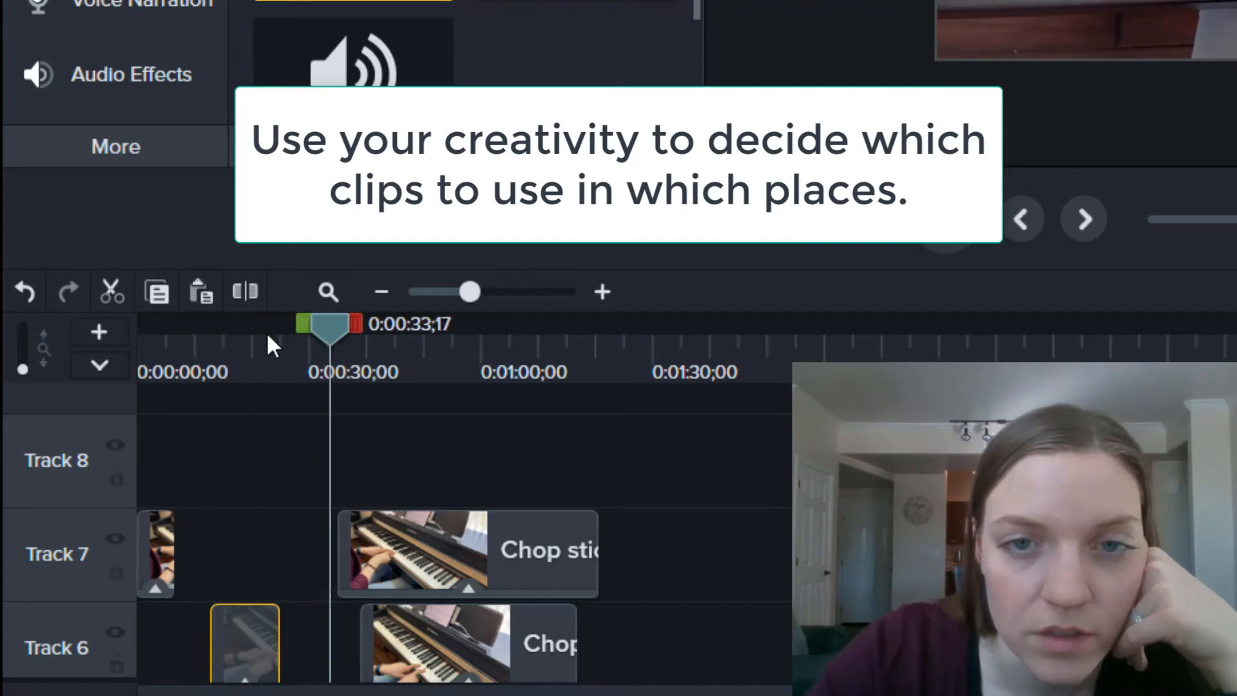
{"action": "key", "text": "space"}
Step: Split the Track 7 clip at 0:00:51;17 and play on to about 1:04
{"action": "key", "text": "s"}
{"action": "scroll", "coordinate": [464, 515], "scroll_direction": "down", "scroll_amount": 1}
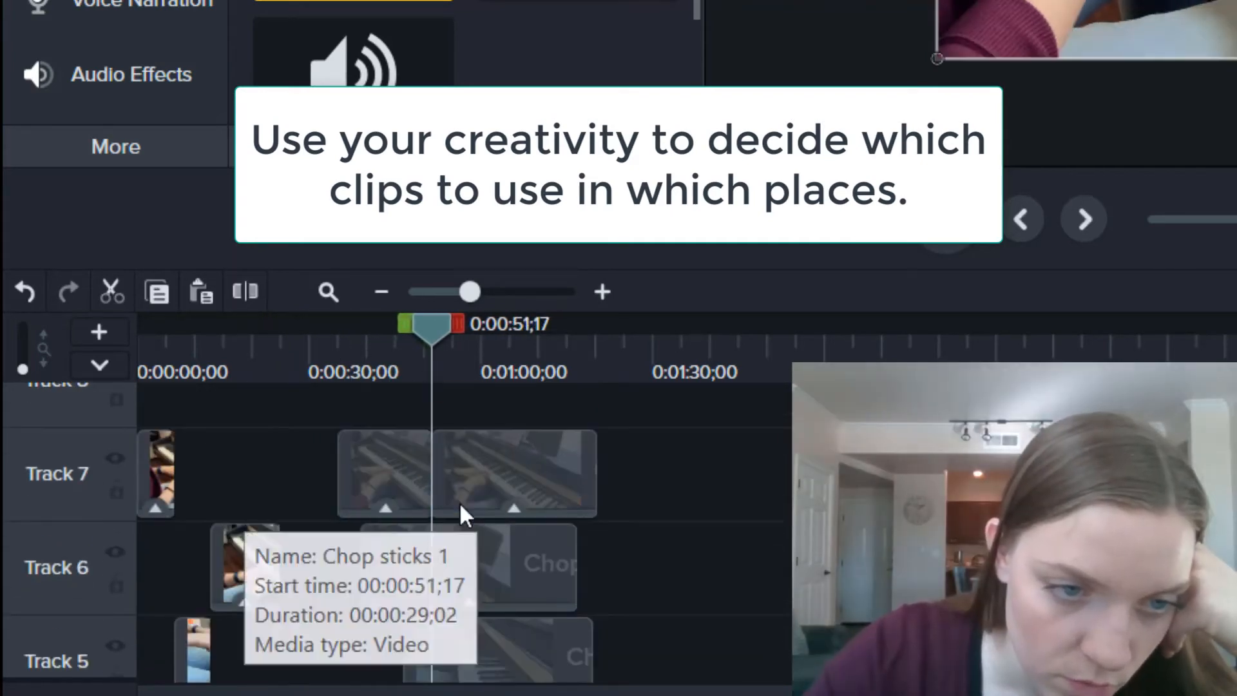
{"action": "scroll", "coordinate": [335, 574], "scroll_direction": "down", "scroll_amount": 1}
{"action": "scroll", "coordinate": [334, 574], "scroll_direction": "up", "scroll_amount": 1}
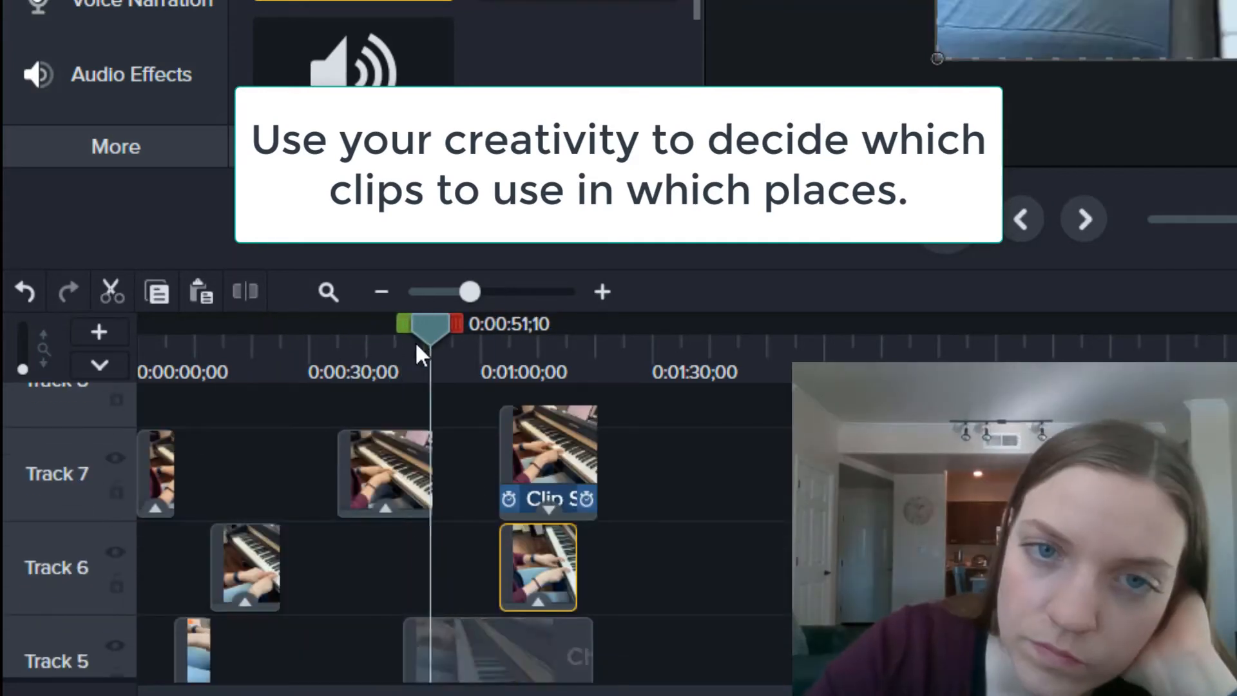
{"action": "left_click", "coordinate": [415, 340]}
{"action": "key", "text": "space"}
{"action": "left_click", "coordinate": [549, 515]}
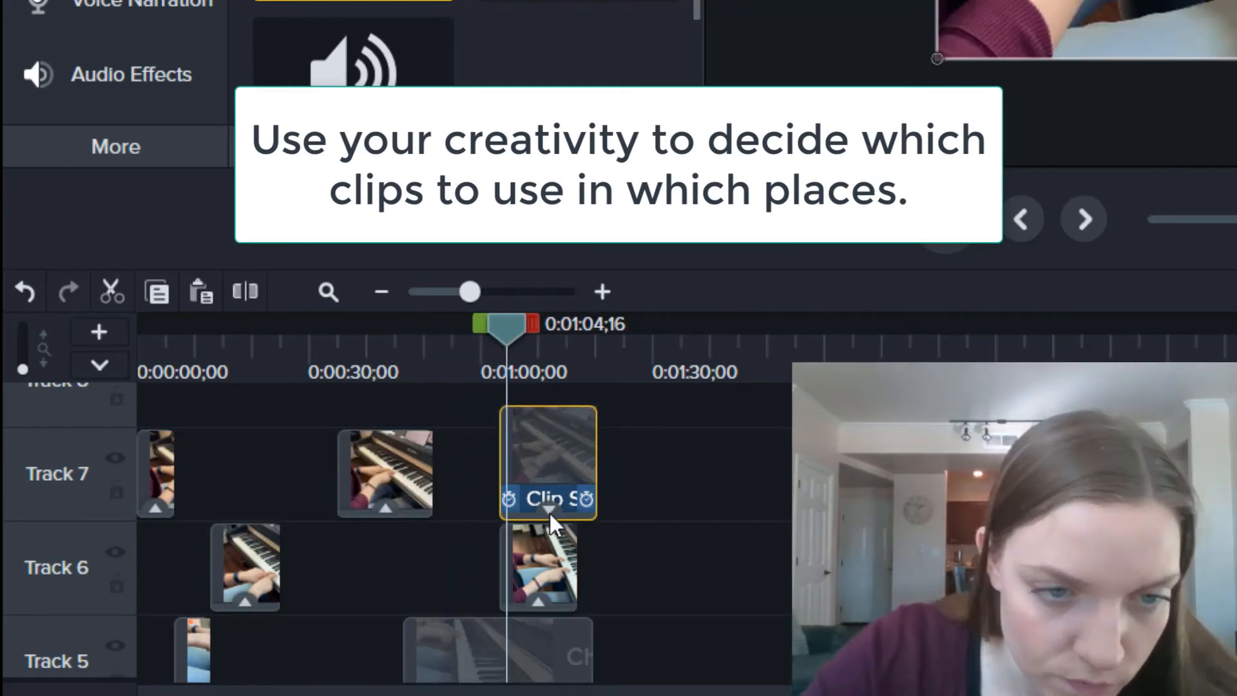
{"action": "scroll", "coordinate": [731, 623], "scroll_direction": "down", "scroll_amount": 3}
Step: Split the Chop sticks 3 clip on Track 5 at the playhead and delete the split-off part
{"action": "left_click", "coordinate": [174, 422]}
{"action": "scroll", "coordinate": [511, 580], "scroll_direction": "up", "scroll_amount": 3}
{"action": "left_click", "coordinate": [514, 583]}
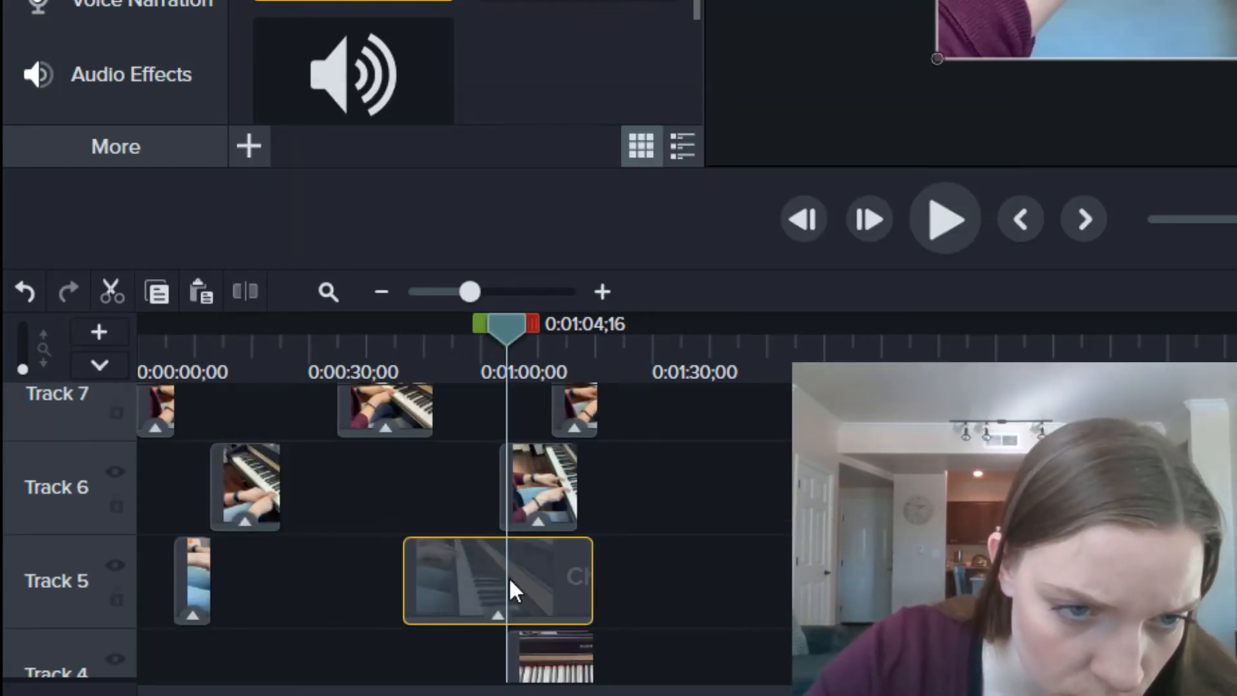
{"action": "key", "text": "s"}
{"action": "key", "text": "Delete"}
Step: Trim the Track 6 clip down to a sliver and play back the edited ending around 1:10
{"action": "left_click", "coordinate": [467, 338]}
{"action": "left_click_drag", "start_coordinate": [505, 492], "coordinate": [543, 480]}
{"action": "key", "text": "space"}
{"action": "key", "text": "space"}
{"action": "scroll", "coordinate": [548, 509], "scroll_direction": "up", "scroll_amount": 1}
{"action": "key", "text": "space"}
{"action": "key", "text": "space"}
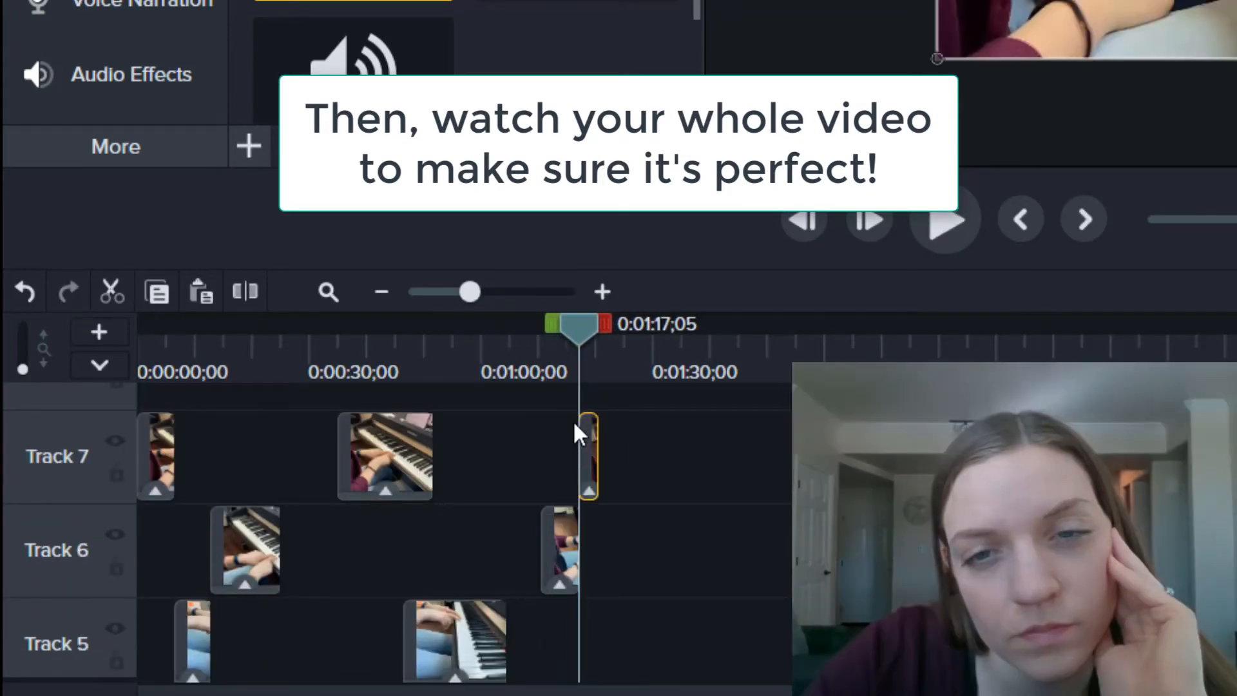
Step: Delete the leftover sliver clip on Track 6
{"action": "left_click", "coordinate": [515, 353]}
{"action": "key", "text": "space"}
Step: Zoom out and play the whole video from the start, stopping around 0:36
{"action": "key", "text": "space"}
{"action": "left_click", "coordinate": [561, 571]}
{"action": "key", "text": "Delete"}
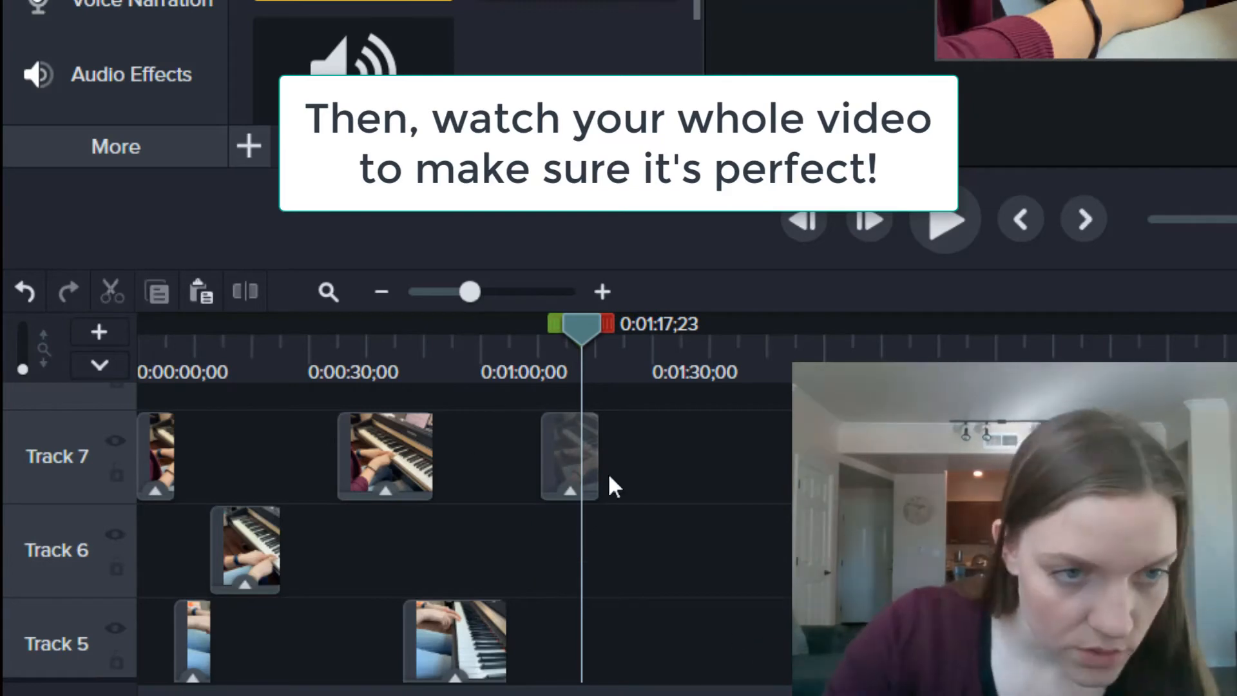
{"action": "key", "text": "ctrl+minus"}
{"action": "scroll", "coordinate": [468, 621], "scroll_direction": "down", "scroll_amount": 4}
{"action": "key", "text": "ctrl+Home"}
{"action": "key", "text": "space"}
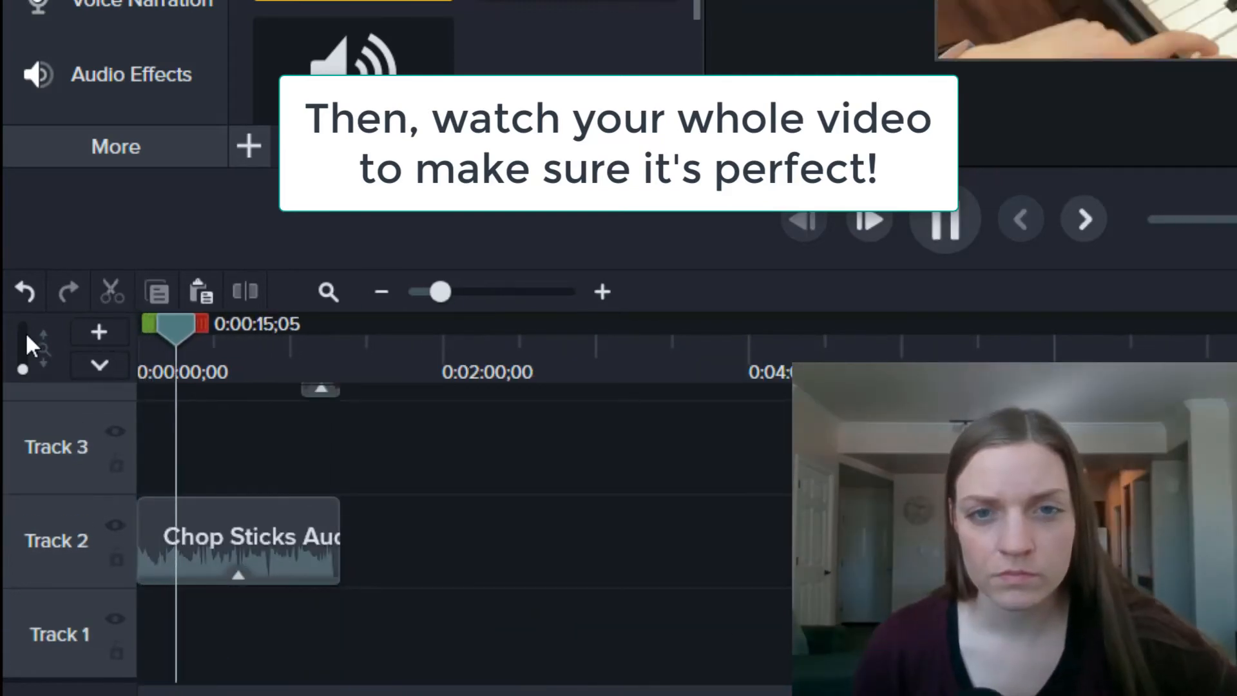
{"action": "key", "text": "space"}
{"action": "key", "text": "ctrl+plus"}
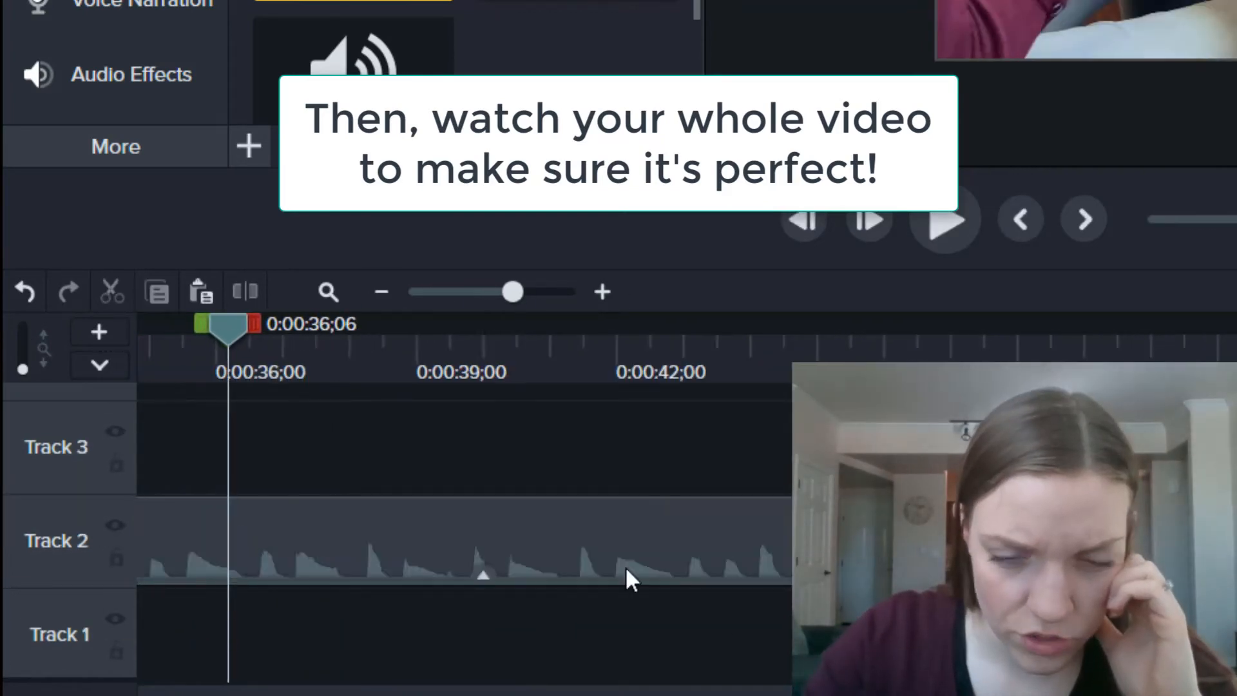
{"action": "scroll", "coordinate": [630, 579], "scroll_direction": "left", "scroll_amount": 5}
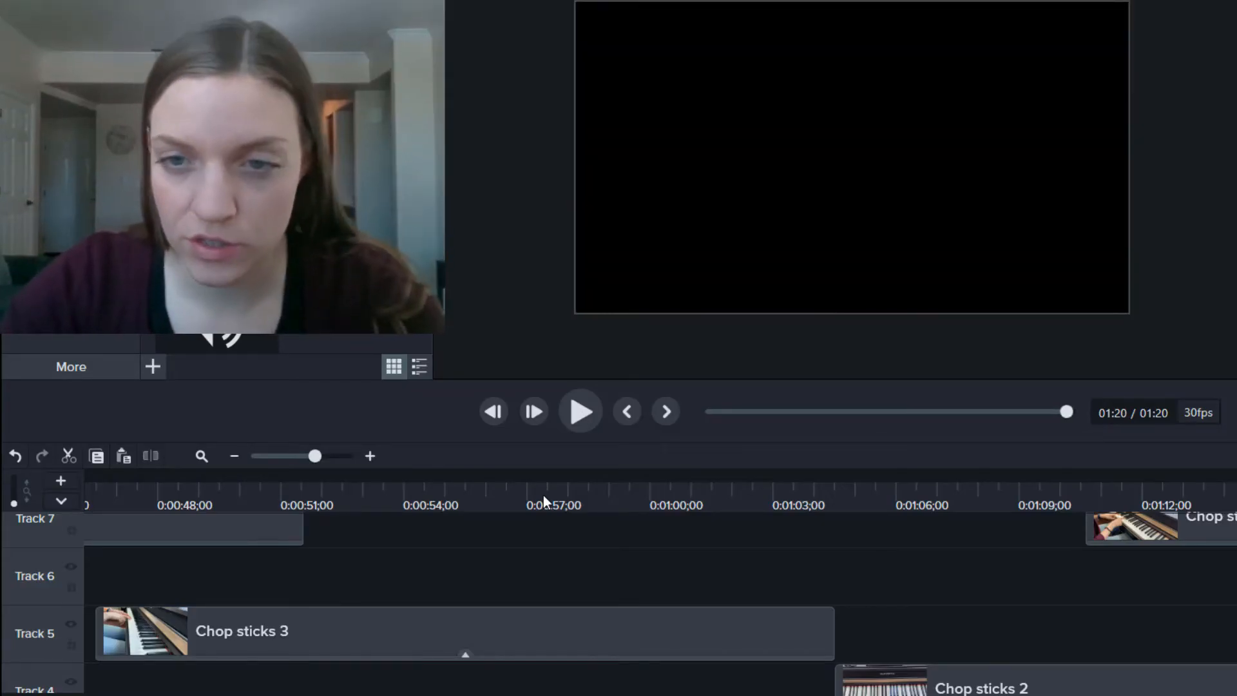
Step: Play the video again, scrolling the timeline right to follow the playback
{"action": "key", "text": "space"}
{"action": "key", "text": "space"}
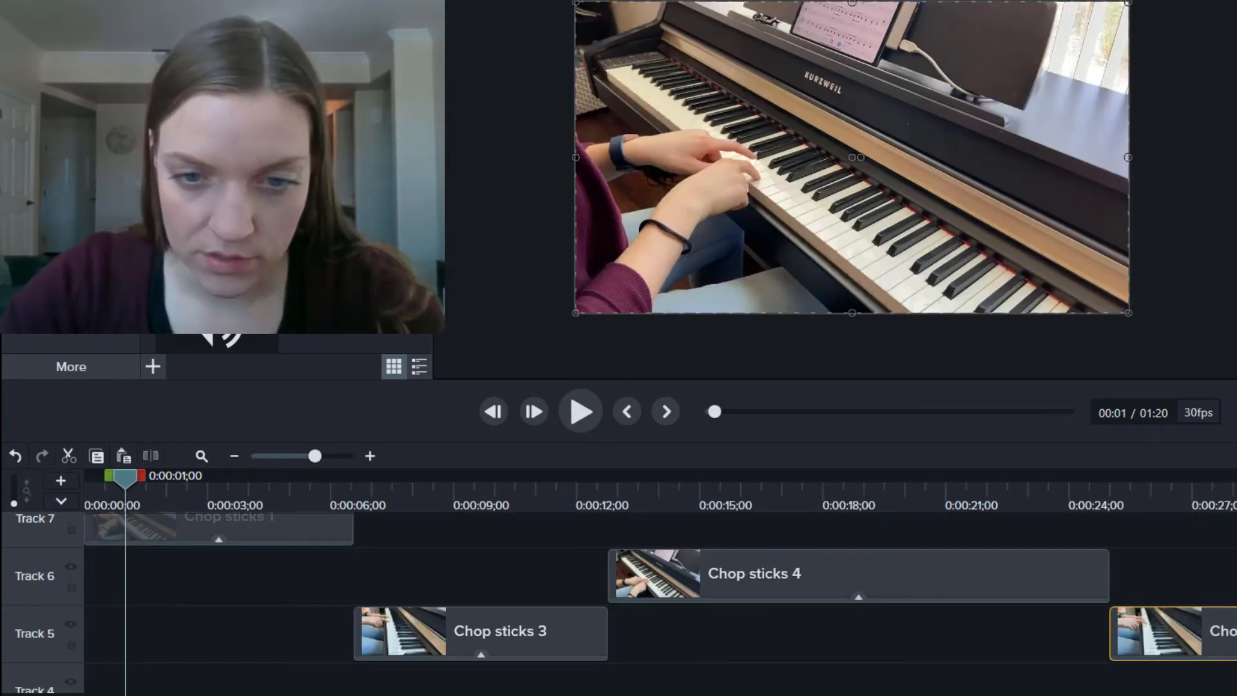
{"action": "scroll", "coordinate": [660, 587], "scroll_direction": "right", "scroll_amount": 10}
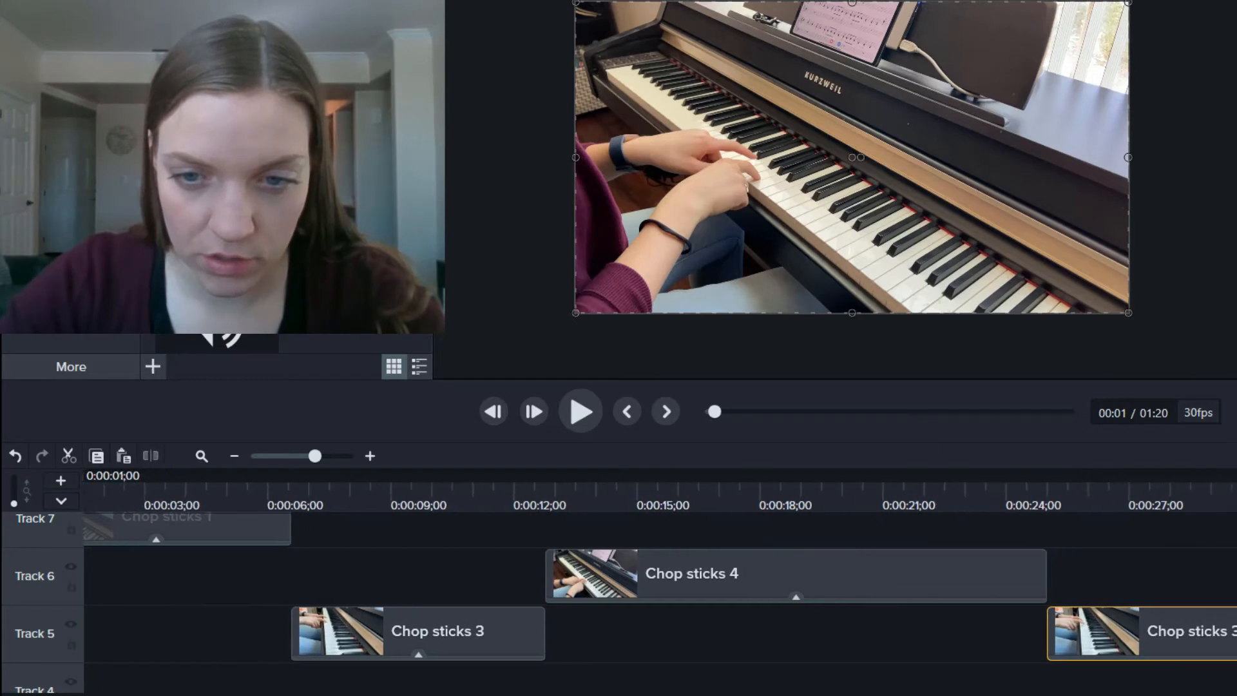
{"action": "scroll", "coordinate": [660, 587], "scroll_direction": "right", "scroll_amount": 8}
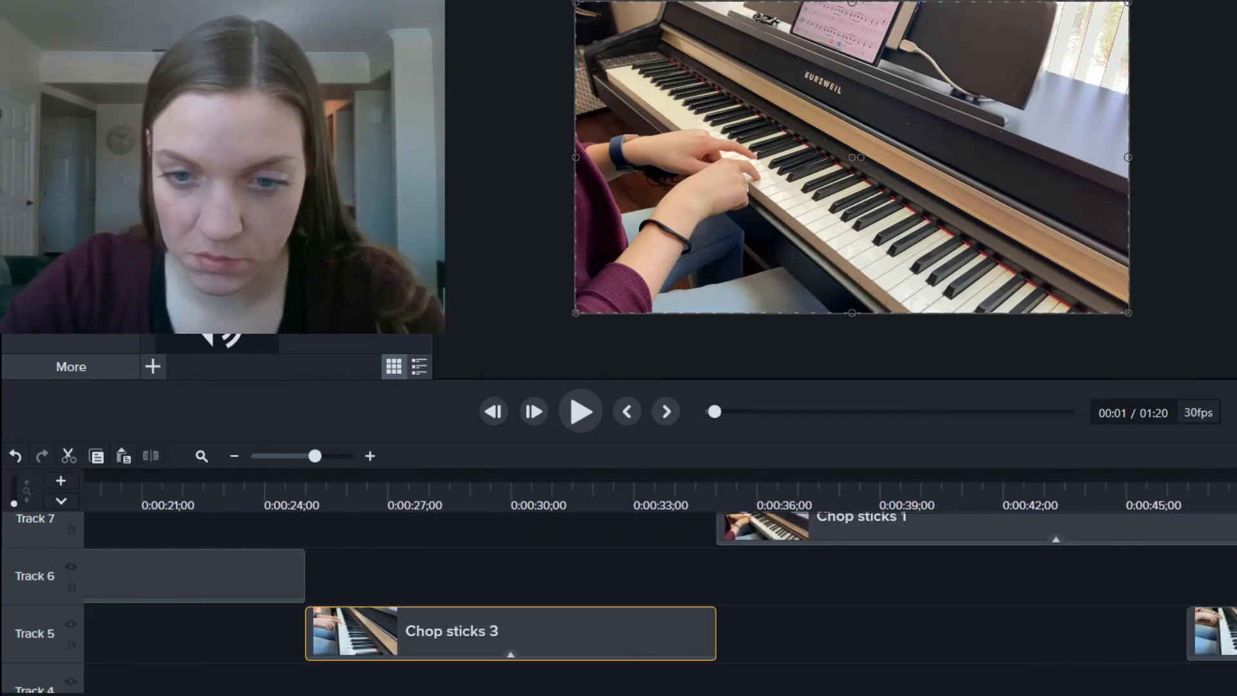
{"action": "scroll", "coordinate": [660, 587], "scroll_direction": "right", "scroll_amount": 8}
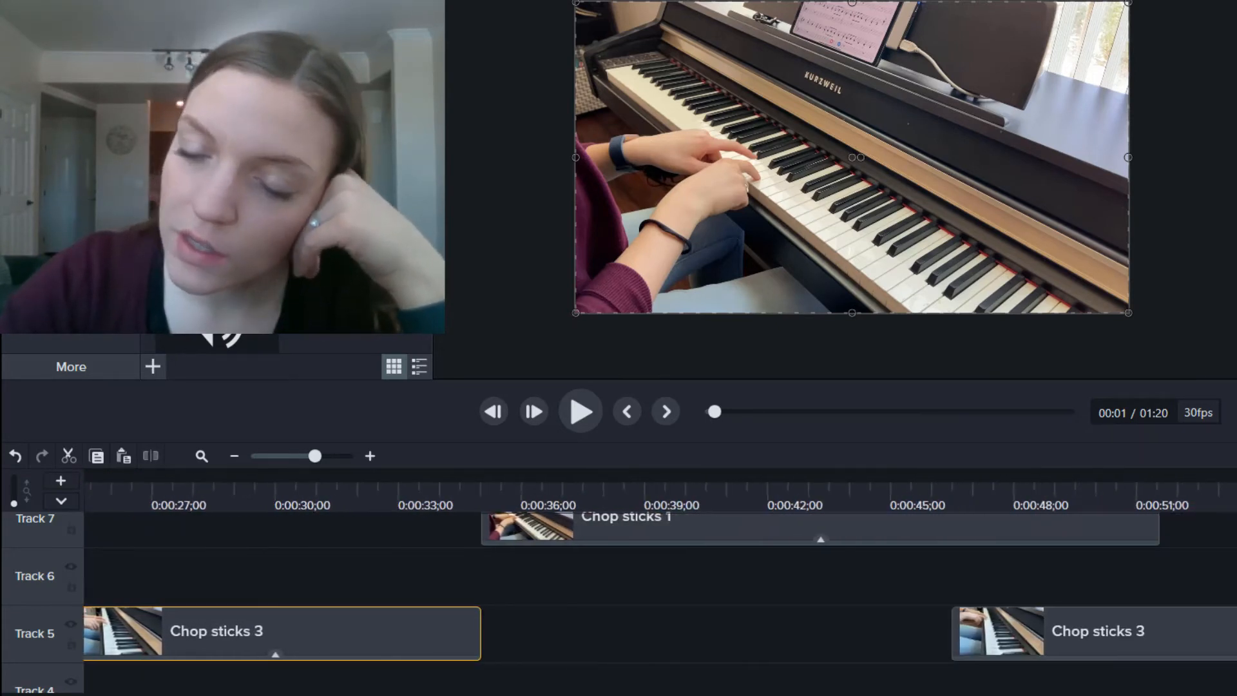
{"action": "scroll", "coordinate": [660, 587], "scroll_direction": "right", "scroll_amount": 8}
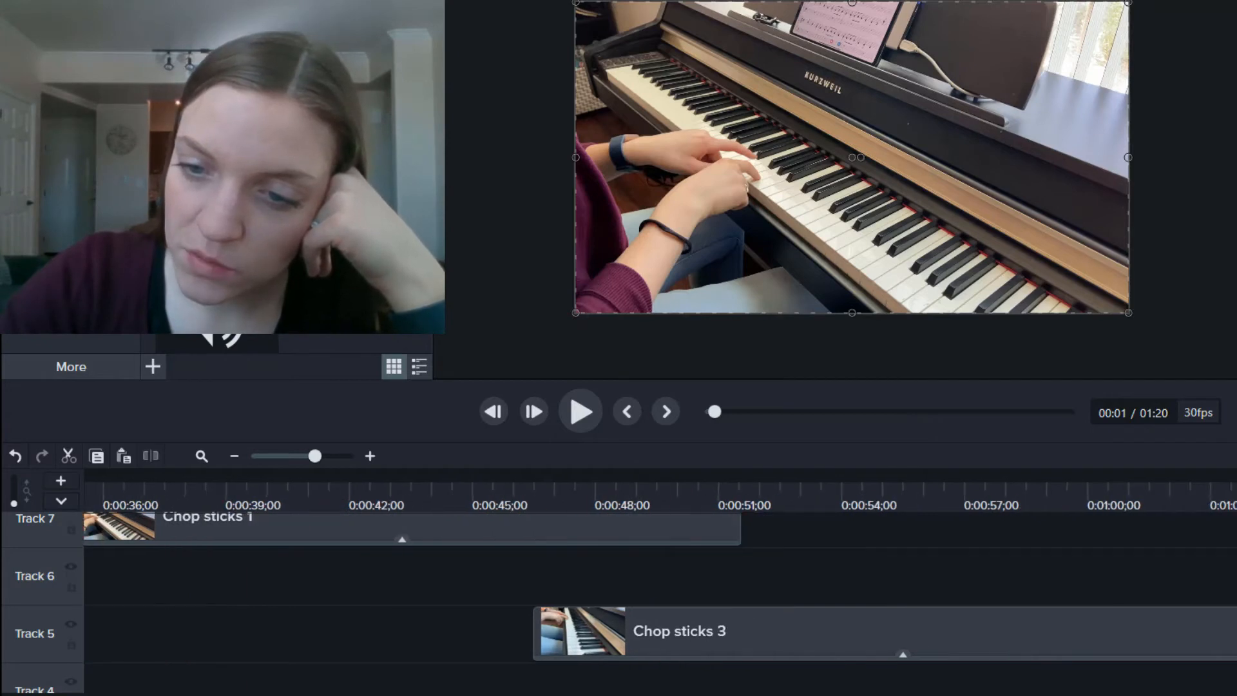
{"action": "scroll", "coordinate": [660, 587], "scroll_direction": "right", "scroll_amount": 4}
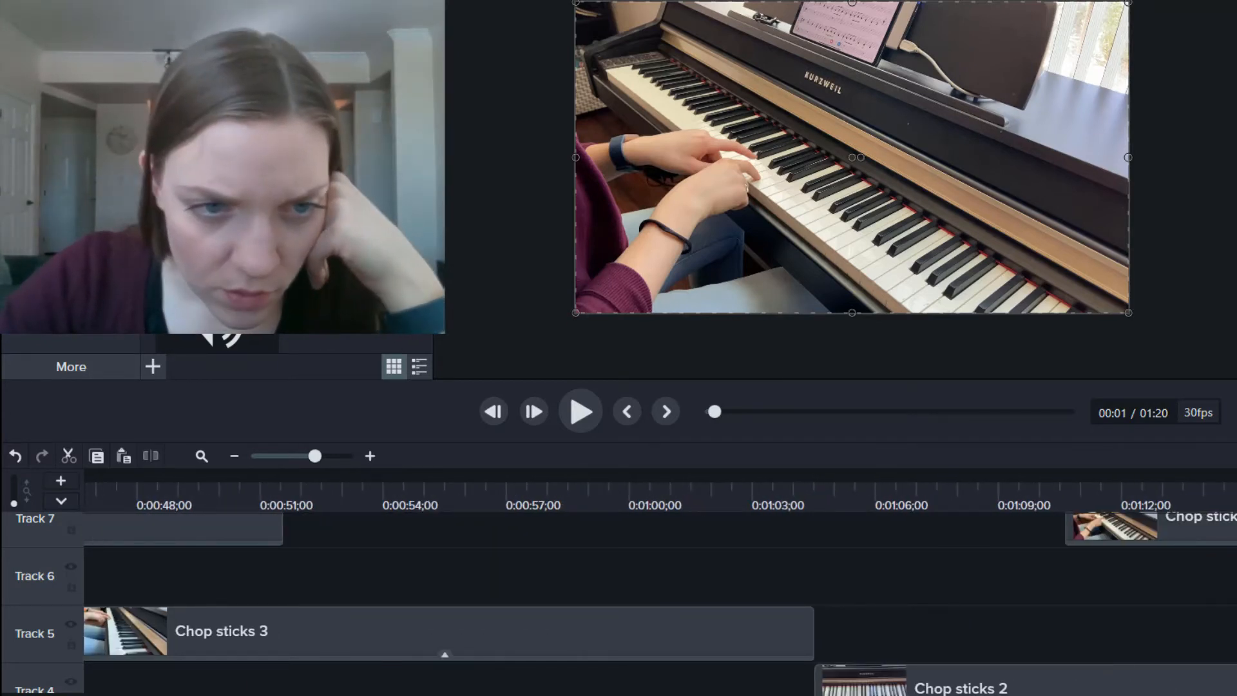
Step: Zoom out to the full project and preview the ending from about 1:16;28 near the 1:18 stop
{"action": "left_click", "coordinate": [294, 456]}
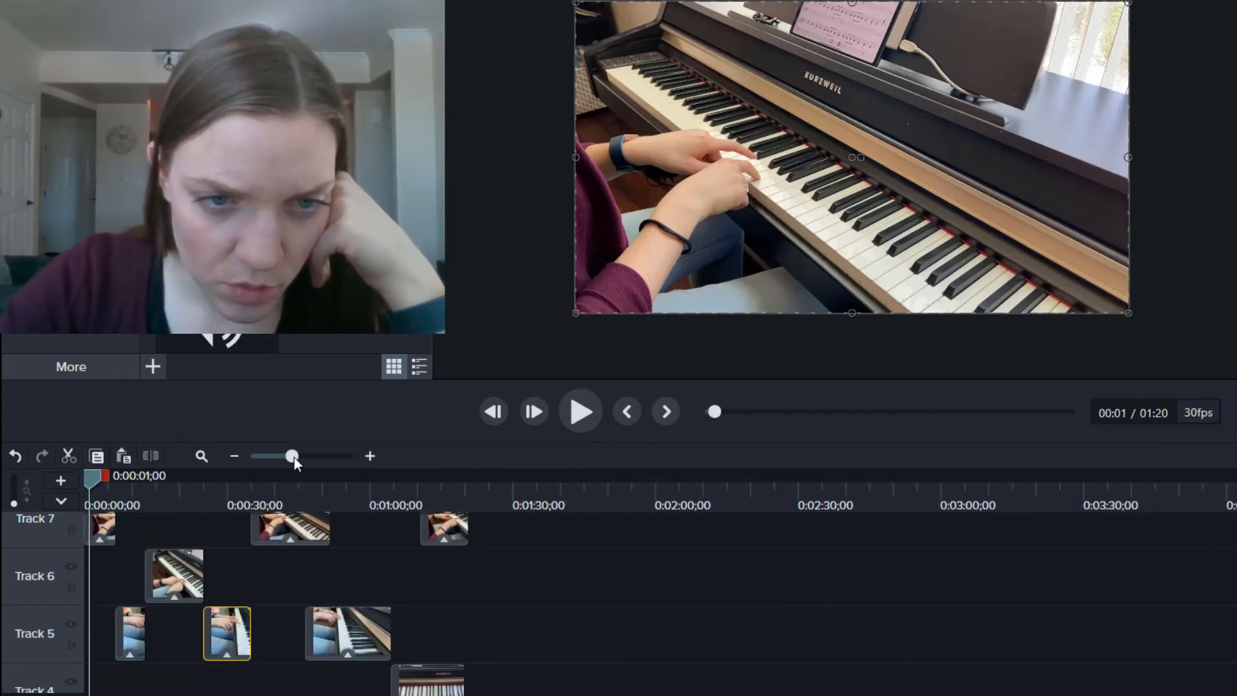
{"action": "left_click", "coordinate": [455, 485]}
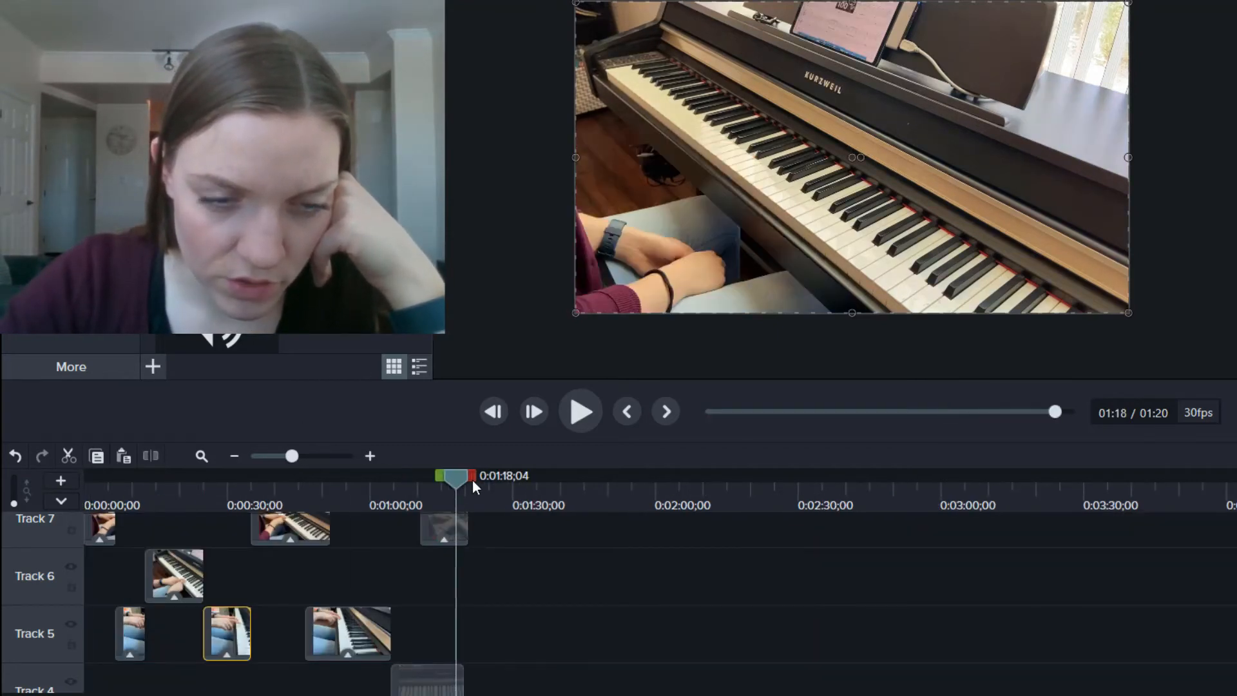
{"action": "left_click_drag", "start_coordinate": [458, 477], "coordinate": [452, 478]}
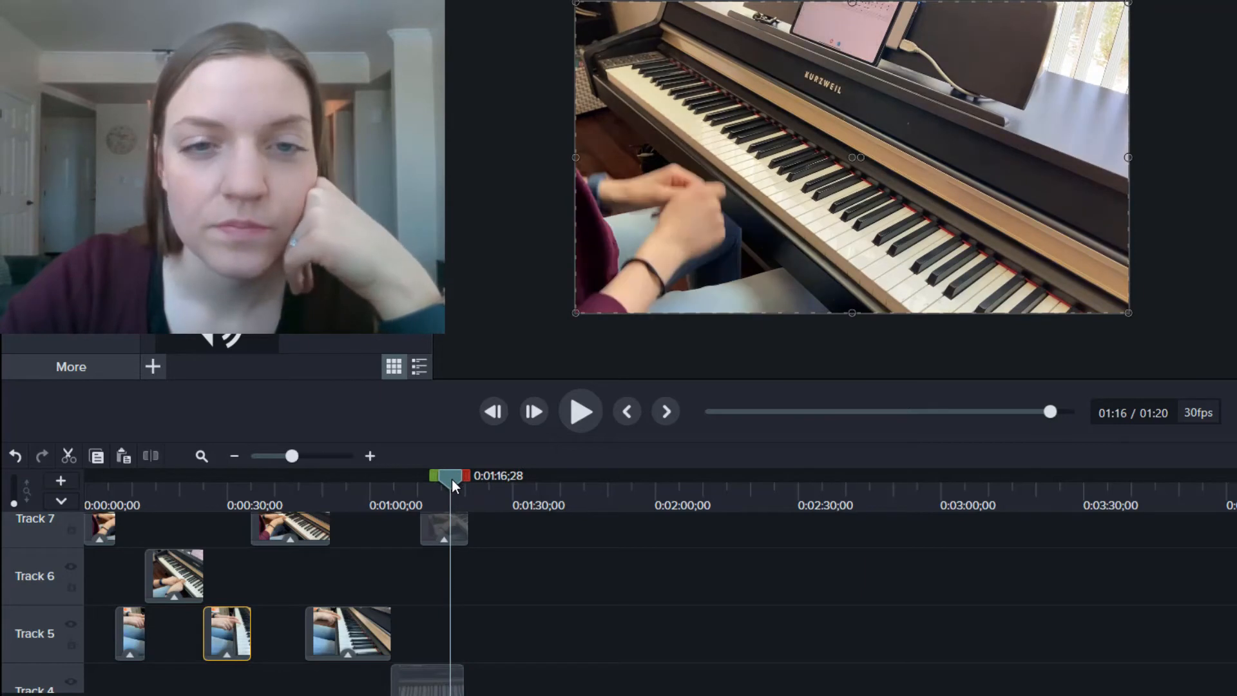
{"action": "key", "text": "space"}
{"action": "key", "text": "space"}
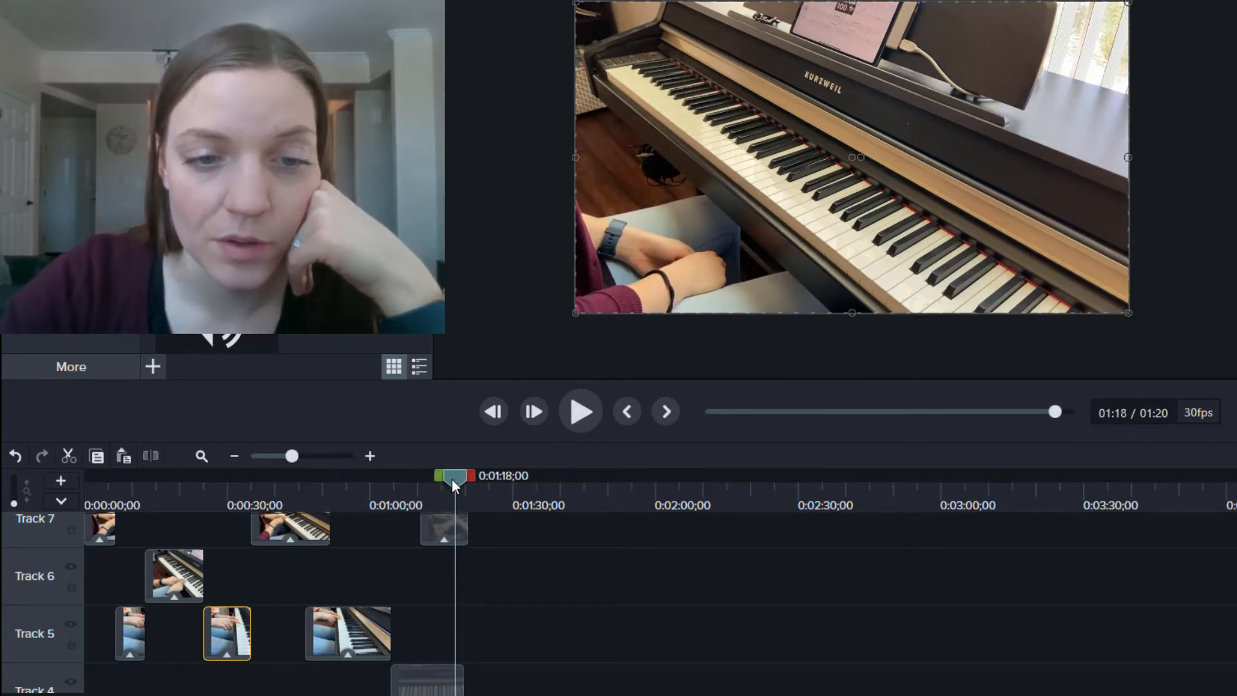
{"action": "left_click_drag", "start_coordinate": [453, 485], "coordinate": [446, 483]}
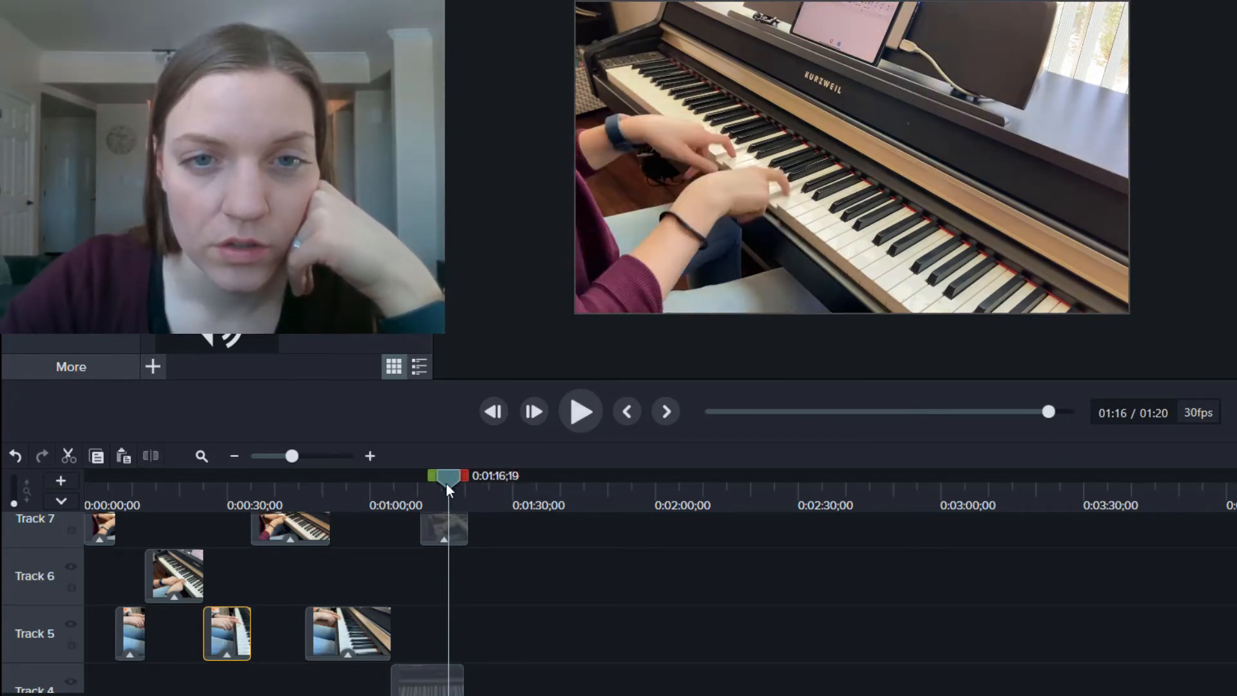
Step: Split the Chop Sticks Audio Slow clip at 1:17;20 so its tail after the music is cut off
{"action": "key", "text": "space"}
{"action": "key", "text": "space"}
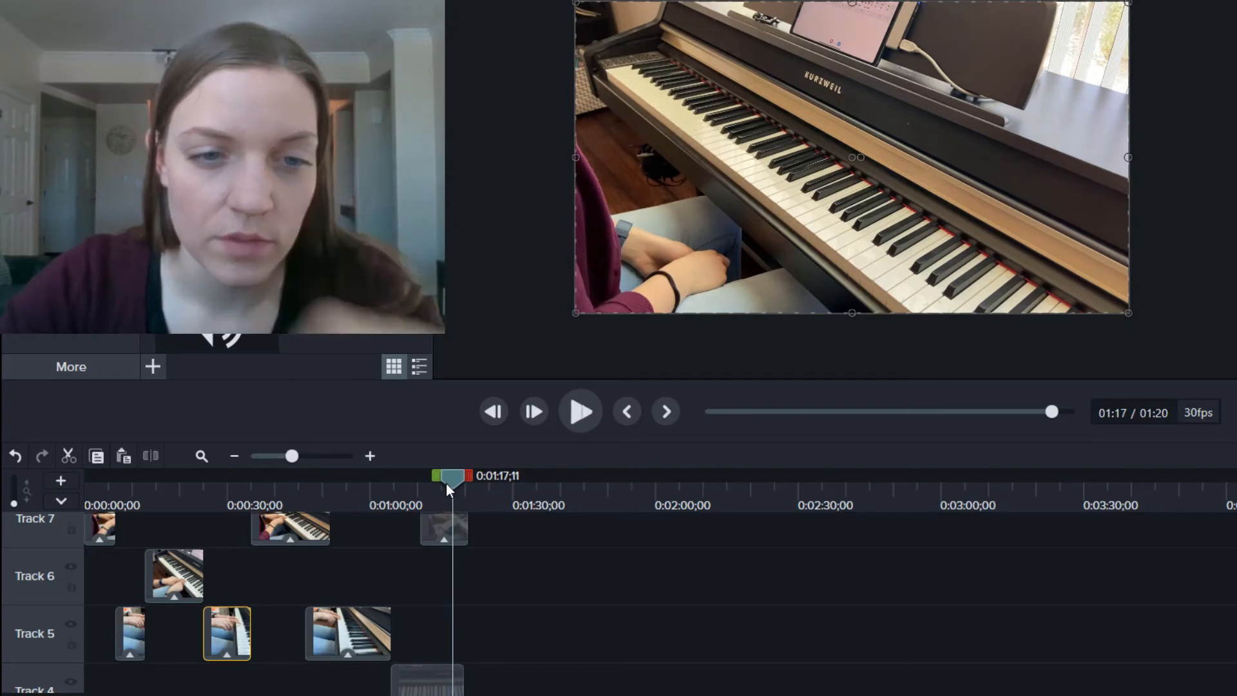
{"action": "left_click", "coordinate": [459, 670]}
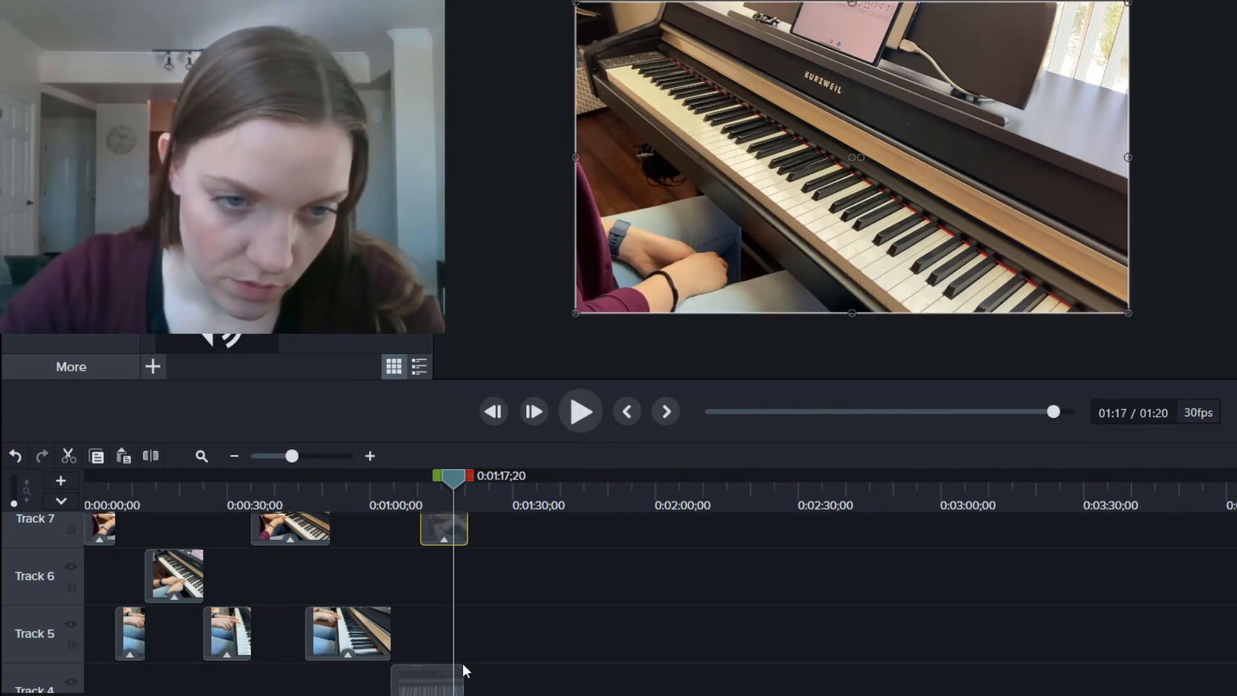
{"action": "scroll", "coordinate": [462, 683], "scroll_direction": "down", "scroll_amount": 3}
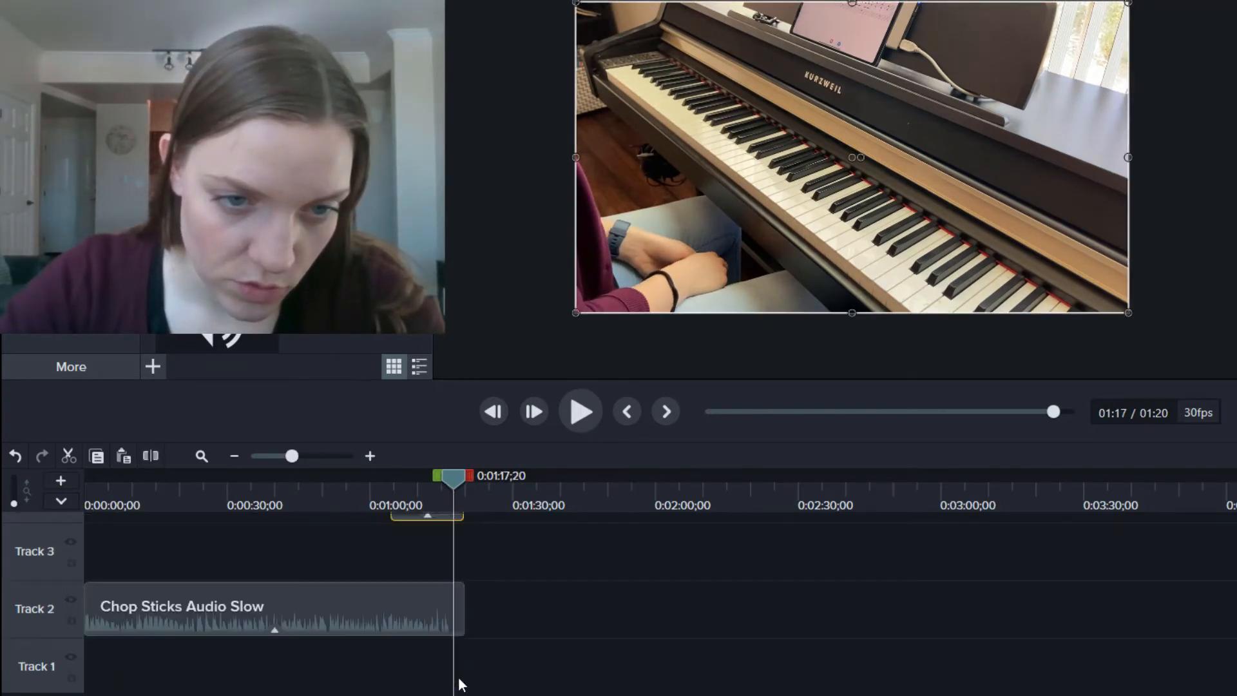
{"action": "left_click", "coordinate": [451, 601]}
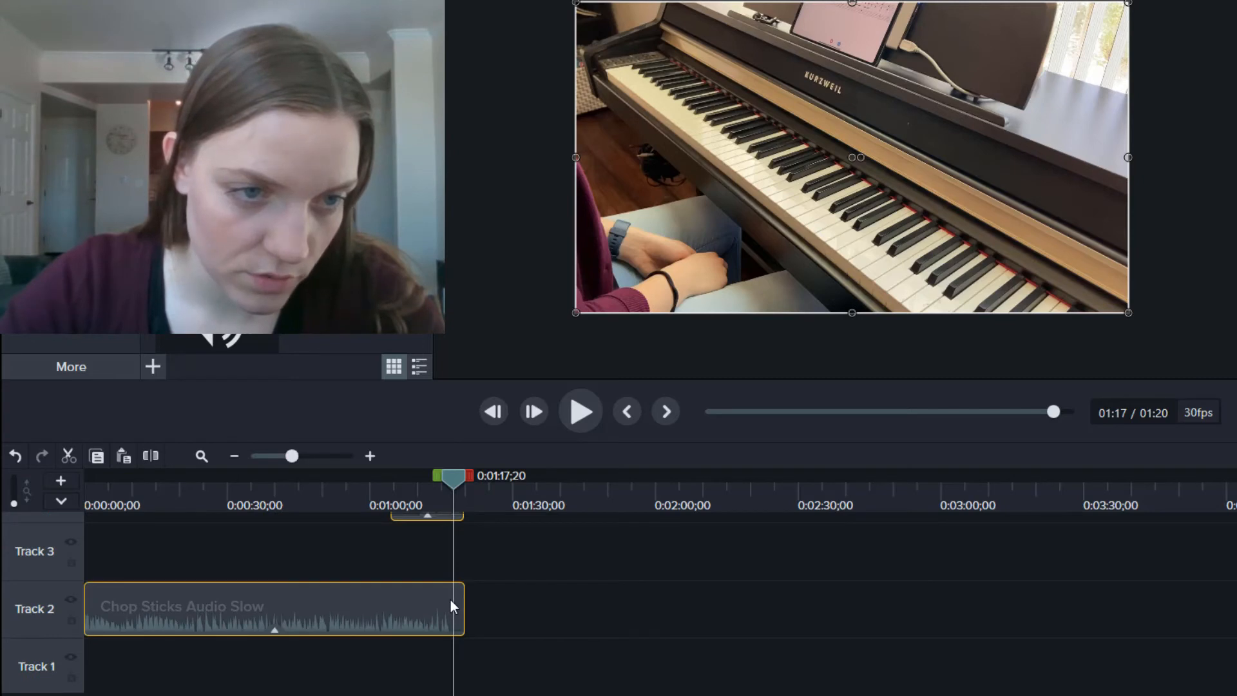
{"action": "left_click", "coordinate": [150, 455]}
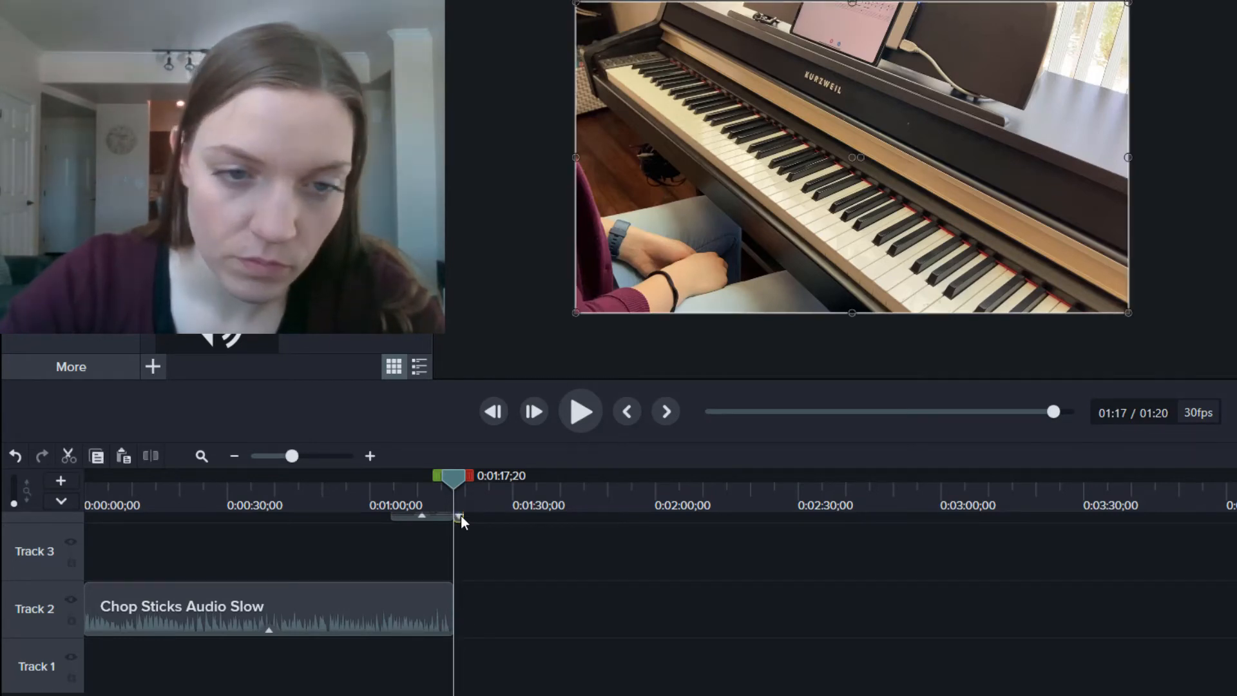
{"action": "scroll", "coordinate": [462, 515], "scroll_direction": "up", "scroll_amount": 5}
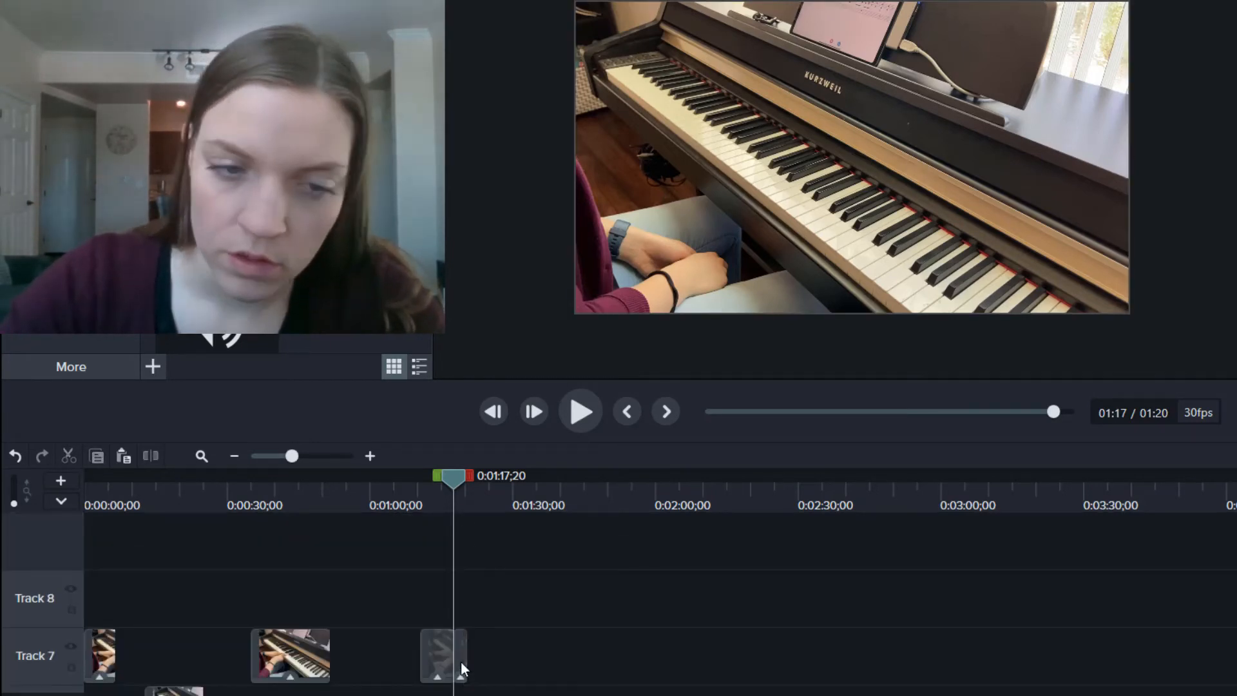
Step: Trim the last Track 7 piano clip so it ends at 1:17;20
{"action": "left_click_drag", "start_coordinate": [461, 662], "coordinate": [455, 662]}
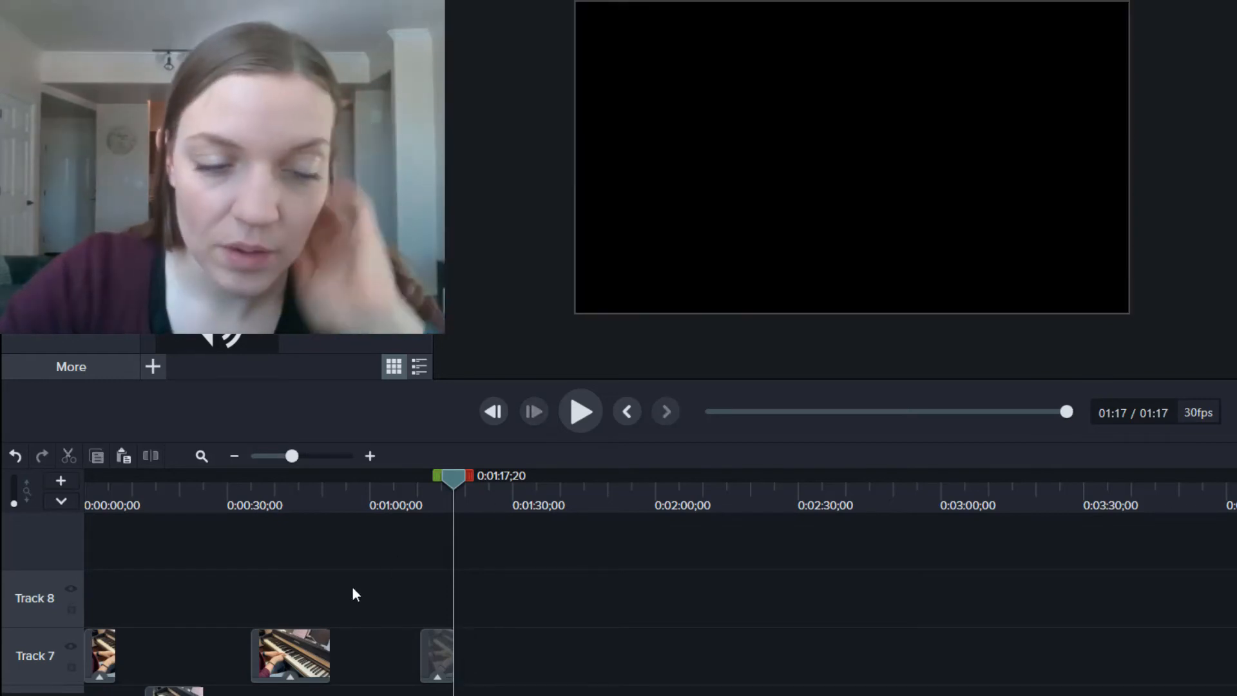
{"action": "scroll", "coordinate": [352, 588], "scroll_direction": "down", "scroll_amount": 5}
{"action": "scroll", "coordinate": [353, 589], "scroll_direction": "up", "scroll_amount": 5}
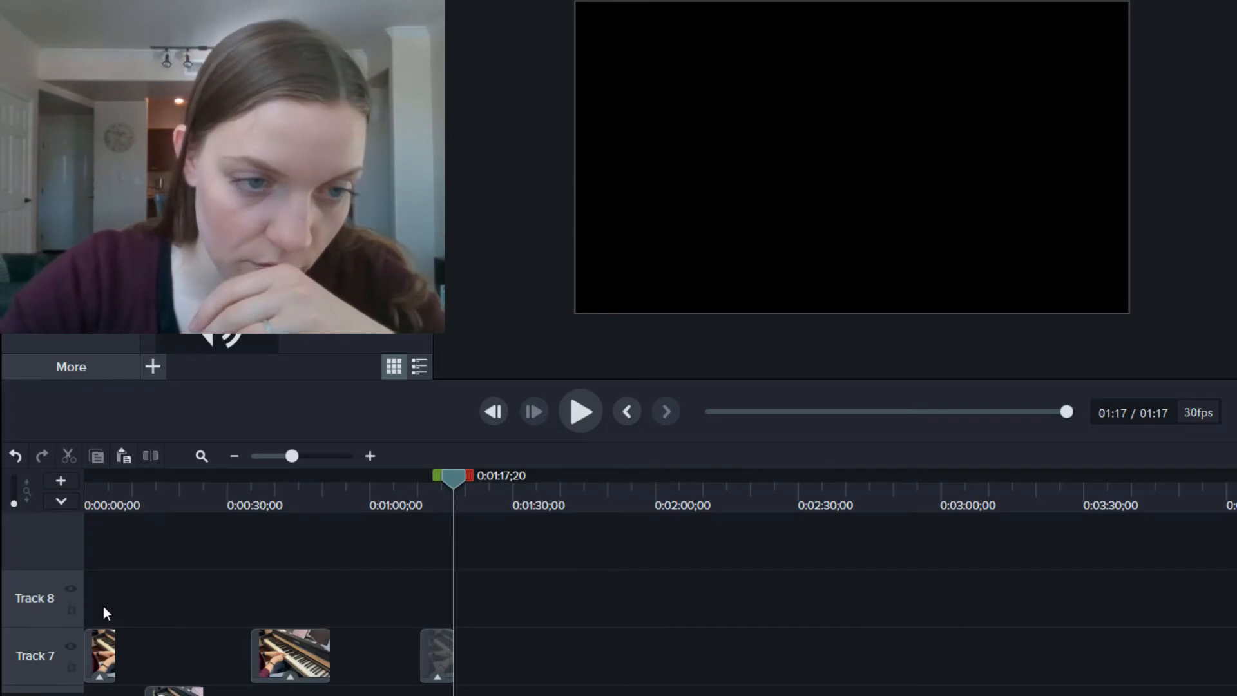
Step: Select every clip on the timeline and combine them into Group 1
{"action": "left_click_drag", "start_coordinate": [116, 652], "coordinate": [442, 695]}
{"action": "right_click", "coordinate": [369, 614]}
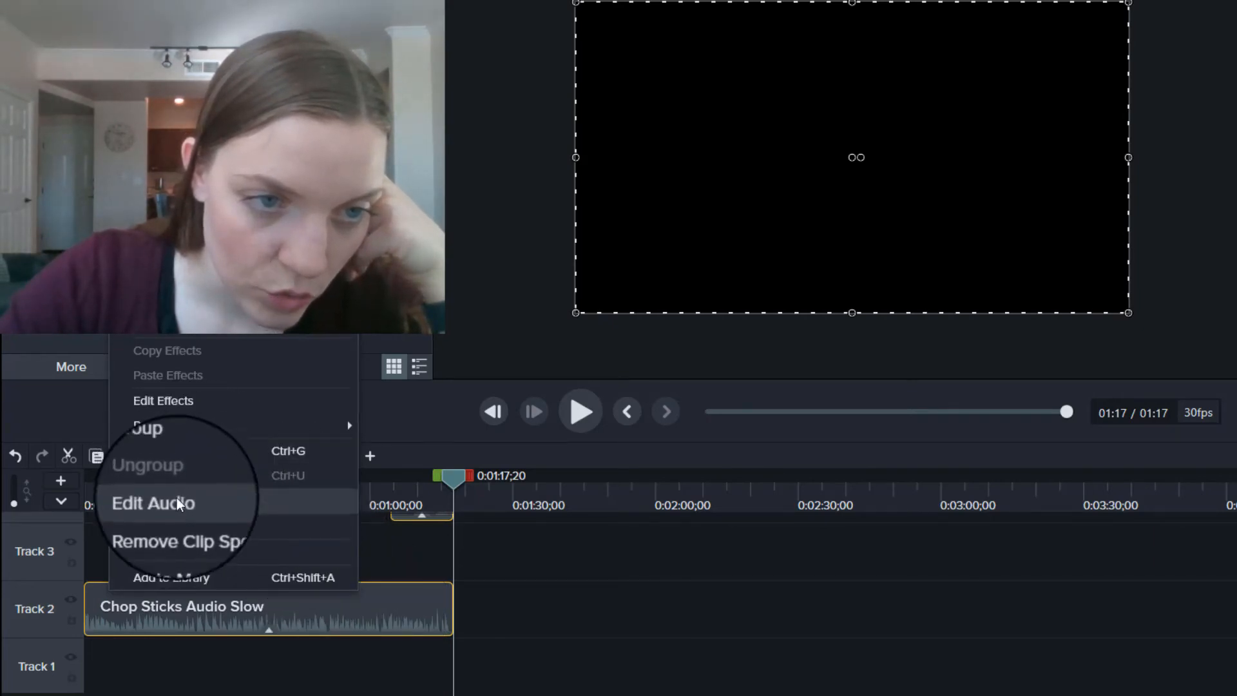
{"action": "left_click", "coordinate": [170, 451]}
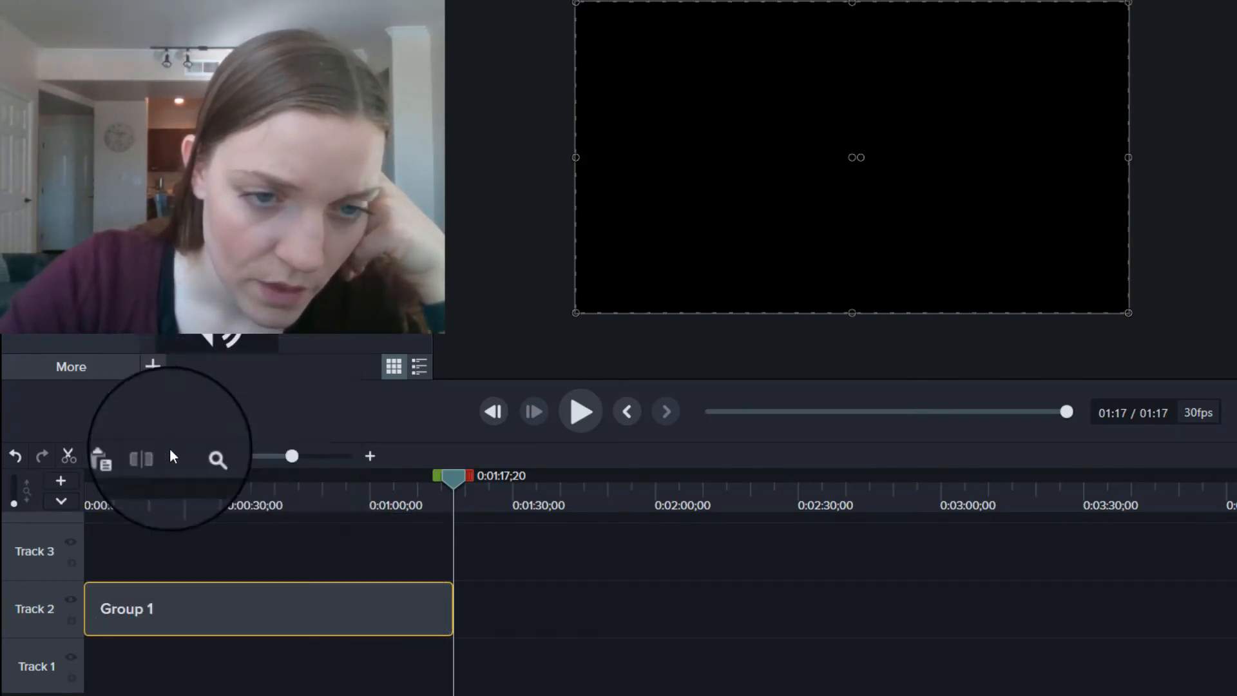
{"action": "scroll", "coordinate": [319, 539], "scroll_direction": "up", "scroll_amount": 4}
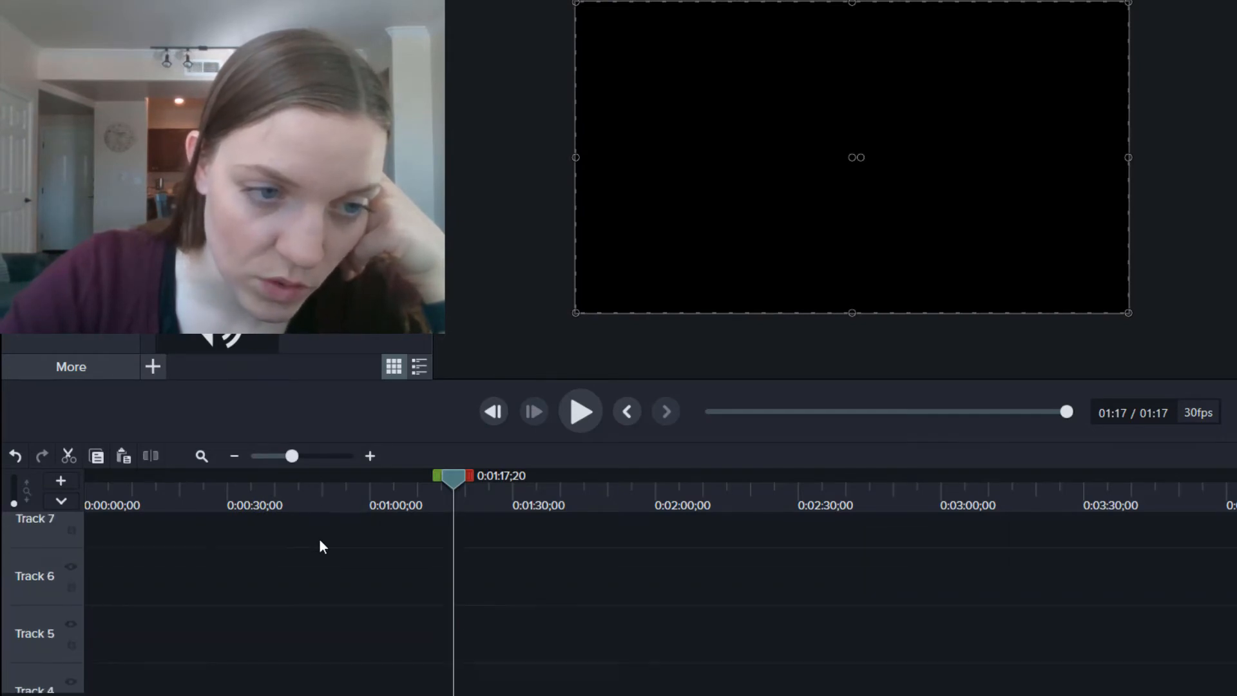
Step: Move Group 1 down to Track 1, rewind to 0:00, and show the Basic annotation styles
{"action": "scroll", "coordinate": [319, 539], "scroll_direction": "down", "scroll_amount": 4}
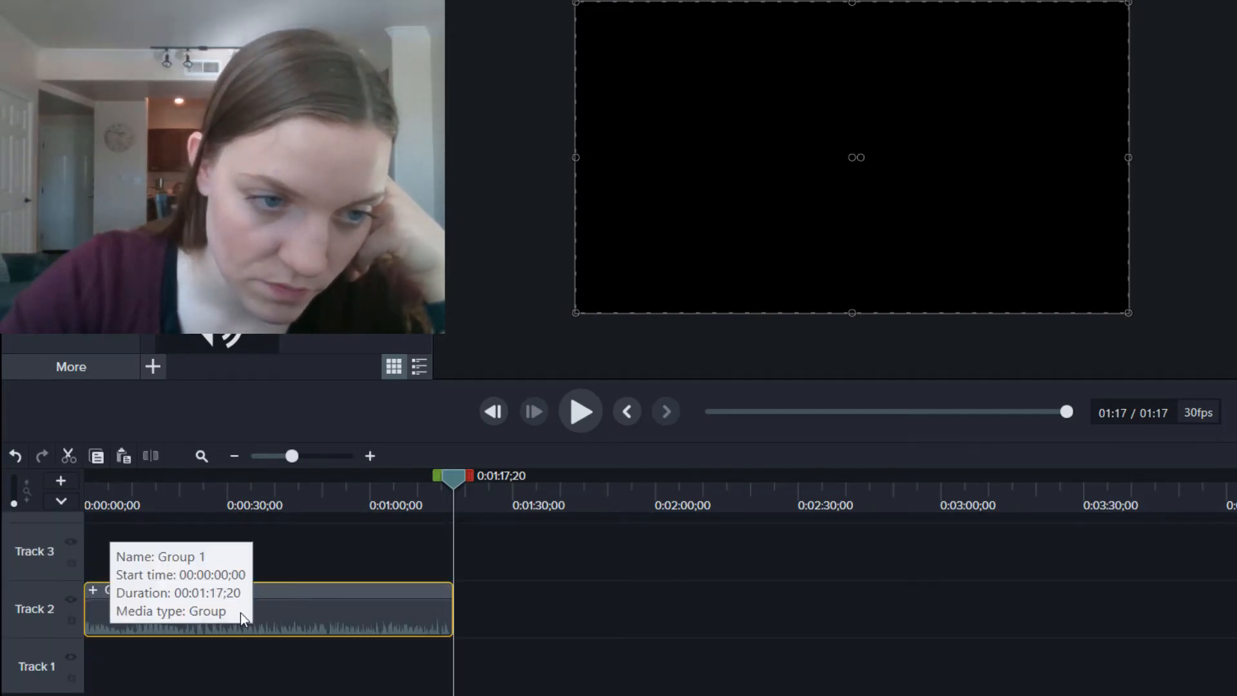
{"action": "left_click_drag", "start_coordinate": [241, 613], "coordinate": [225, 668]}
{"action": "key", "text": "ctrl+Home"}
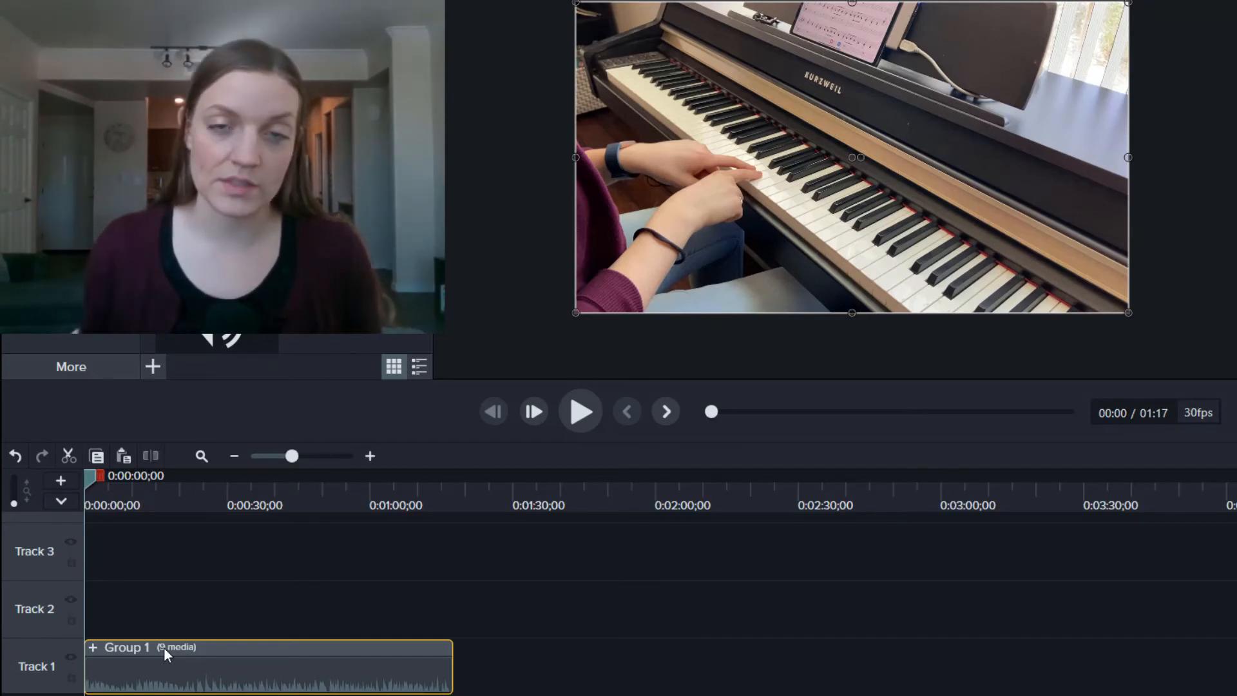
{"action": "left_click", "coordinate": [163, 664]}
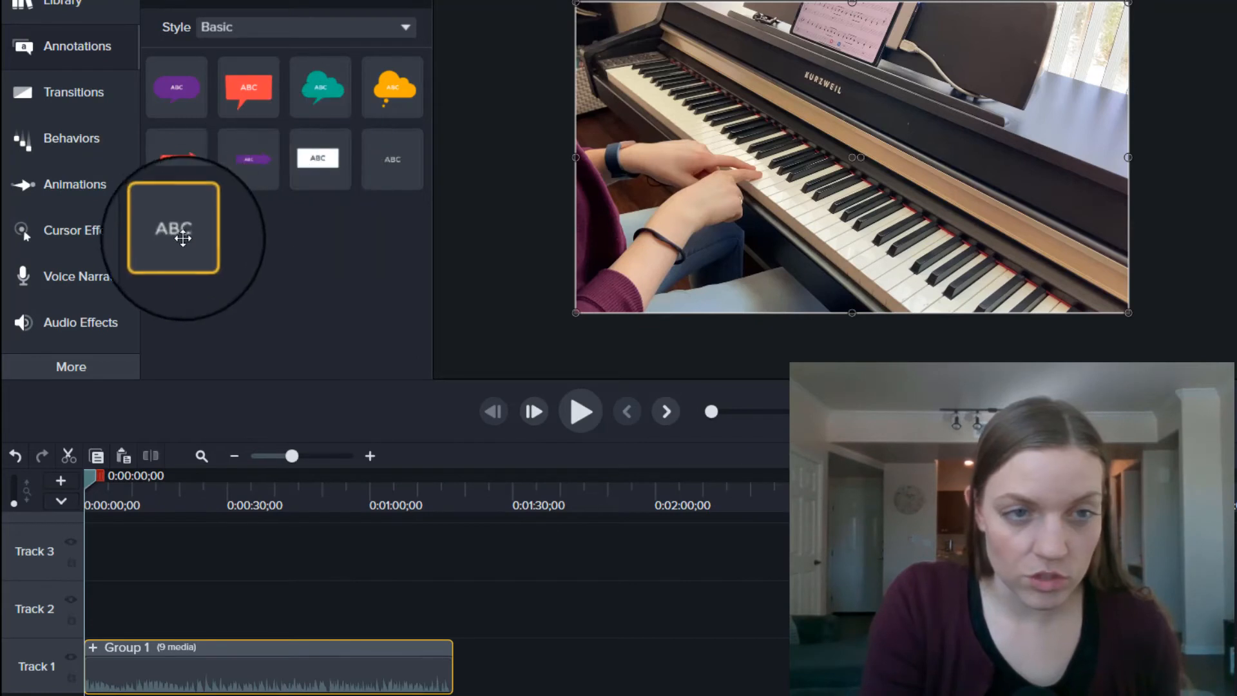
Step: Add a basic text annotation at the start reading 'Chop Sticks' plus the performer credit line
{"action": "left_click_drag", "start_coordinate": [179, 235], "coordinate": [540, 190]}
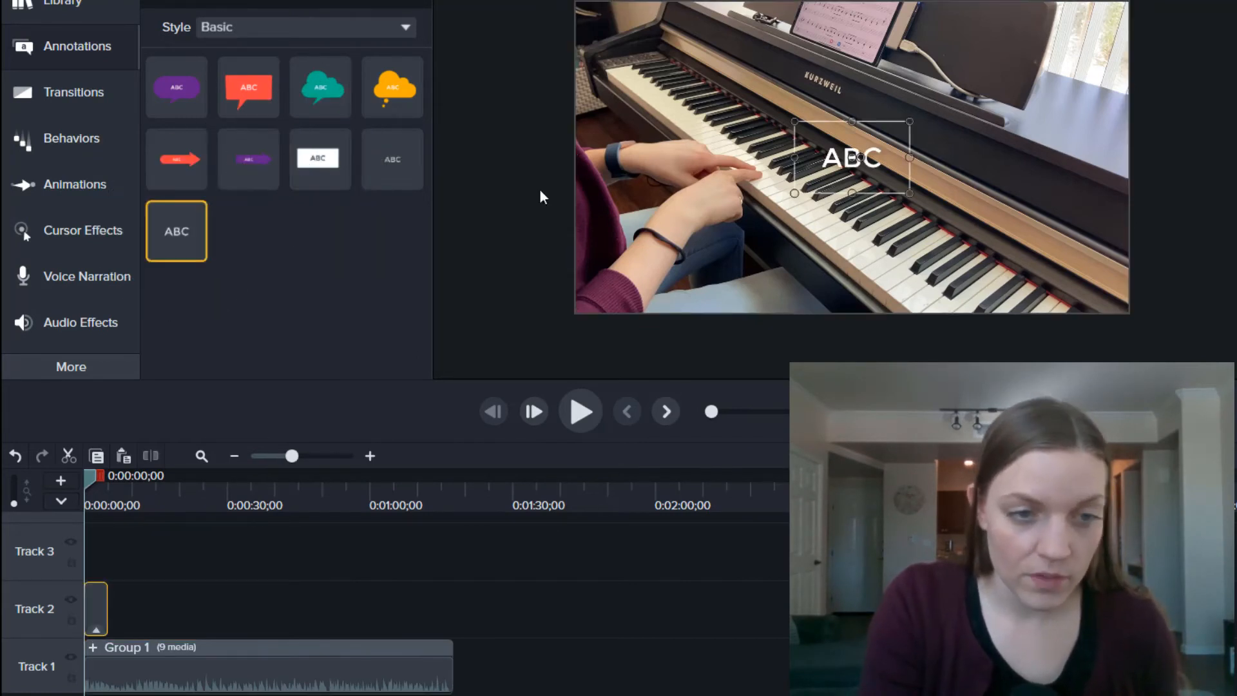
{"action": "left_click_drag", "start_coordinate": [158, 662], "coordinate": [178, 660]}
{"action": "double_click", "coordinate": [872, 157]}
{"action": "type", "text": "Chop Sticks Performed by"}
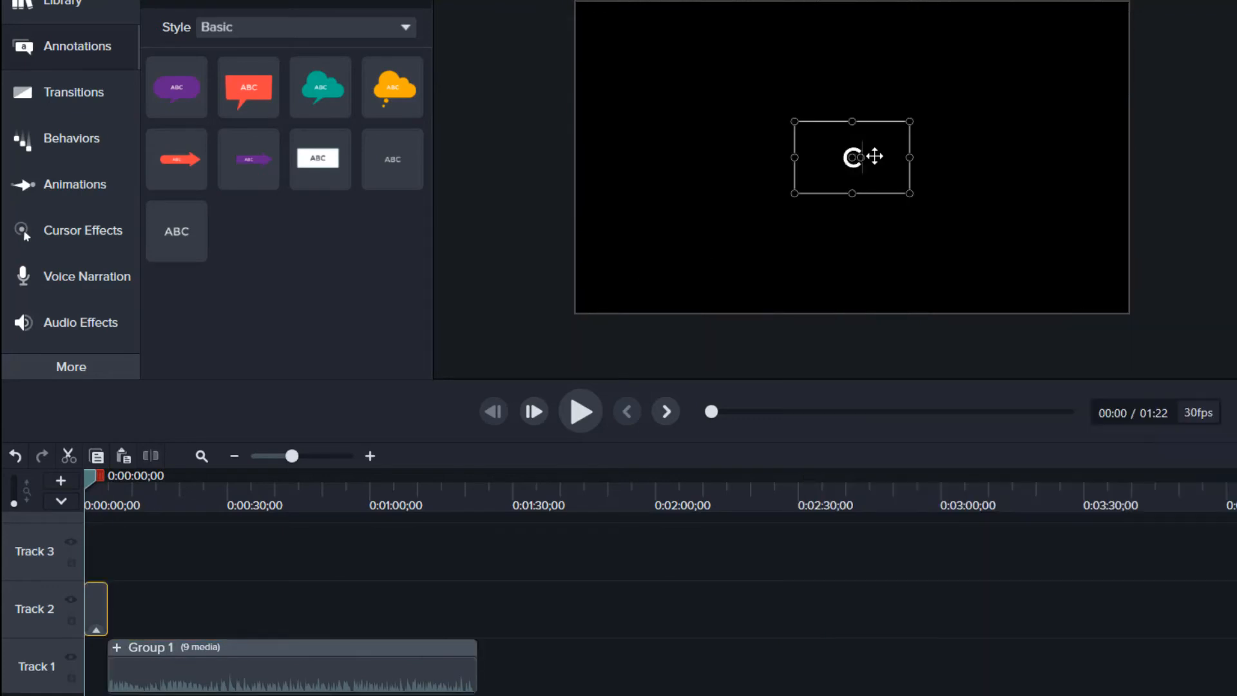
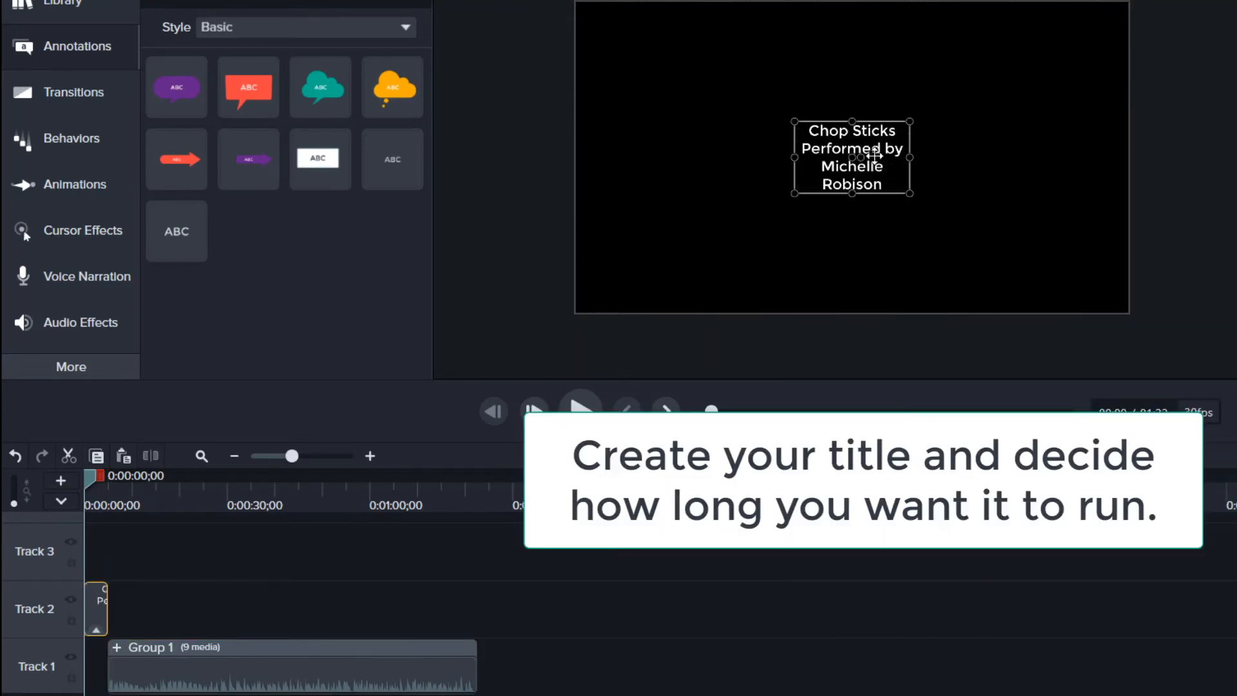
Step: Widen and heighten the title text box and enlarge the 'Chop Sticks' line
{"action": "left_click_drag", "start_coordinate": [910, 157], "coordinate": [1103, 157]}
{"action": "left_click_drag", "start_coordinate": [797, 157], "coordinate": [608, 157]}
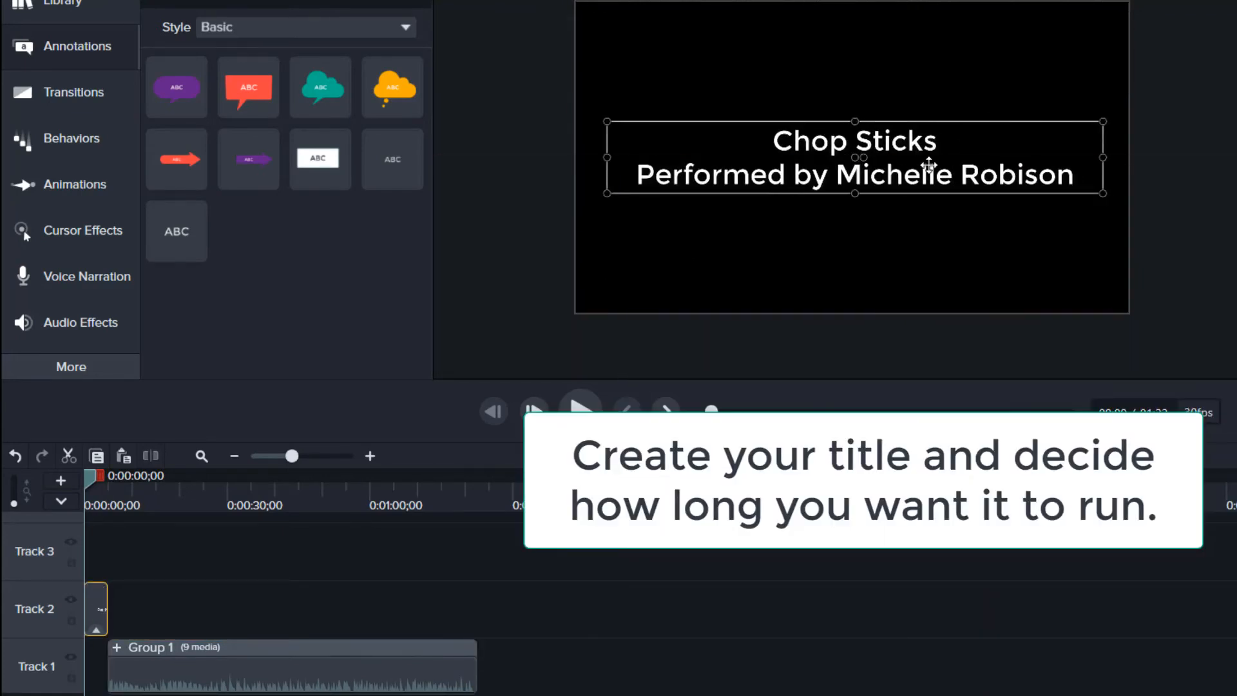
{"action": "key", "text": "ctrl+a"}
{"action": "left_click_drag", "start_coordinate": [855, 193], "coordinate": [854, 240]}
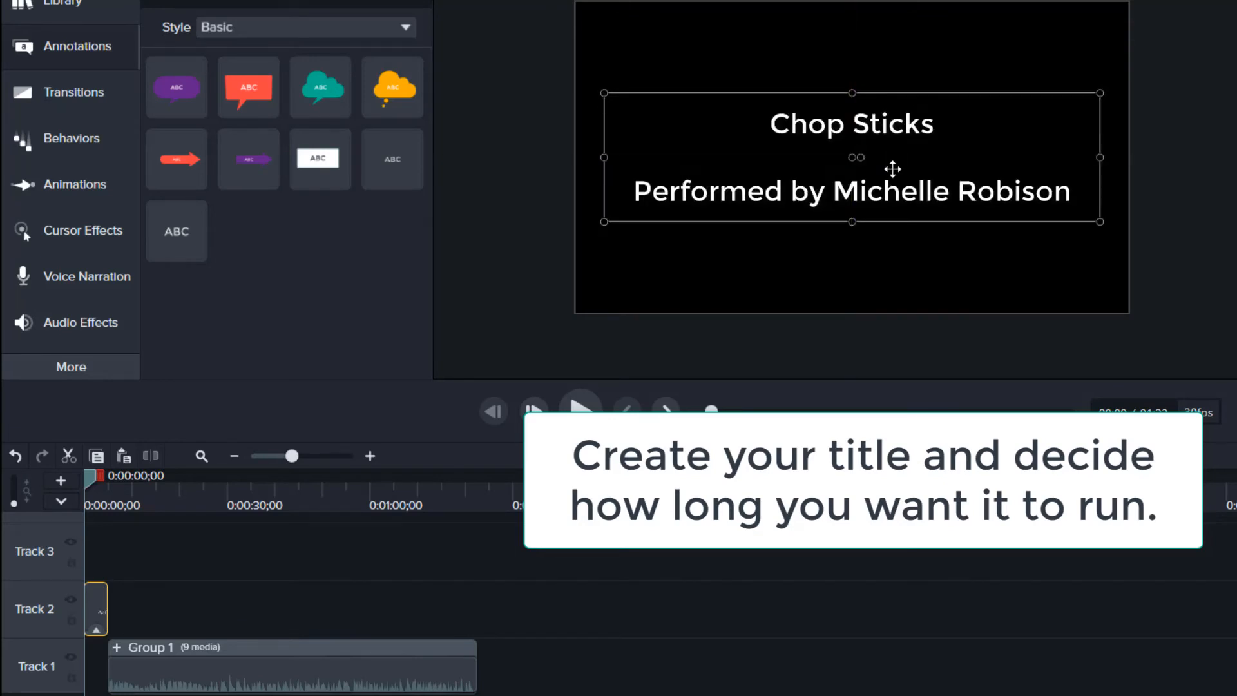
{"action": "triple_click", "coordinate": [894, 122]}
{"action": "key", "text": "ctrl+shift+period"}
{"action": "key", "text": "ctrl+shift+period"}
{"action": "key", "text": "ctrl+shift+period"}
{"action": "key", "text": "Escape"}
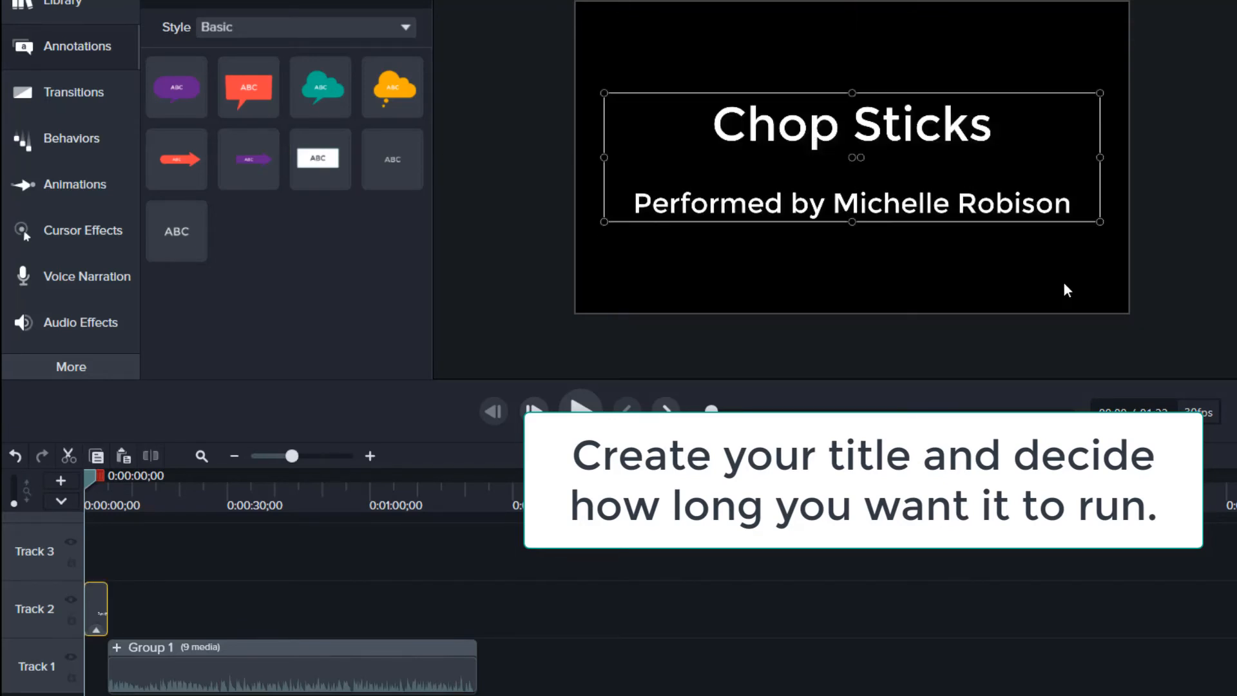
{"action": "left_click", "coordinate": [935, 51]}
Step: Shorten the title clip to 5 seconds and move Group 1 to start right after it
{"action": "key", "text": "space"}
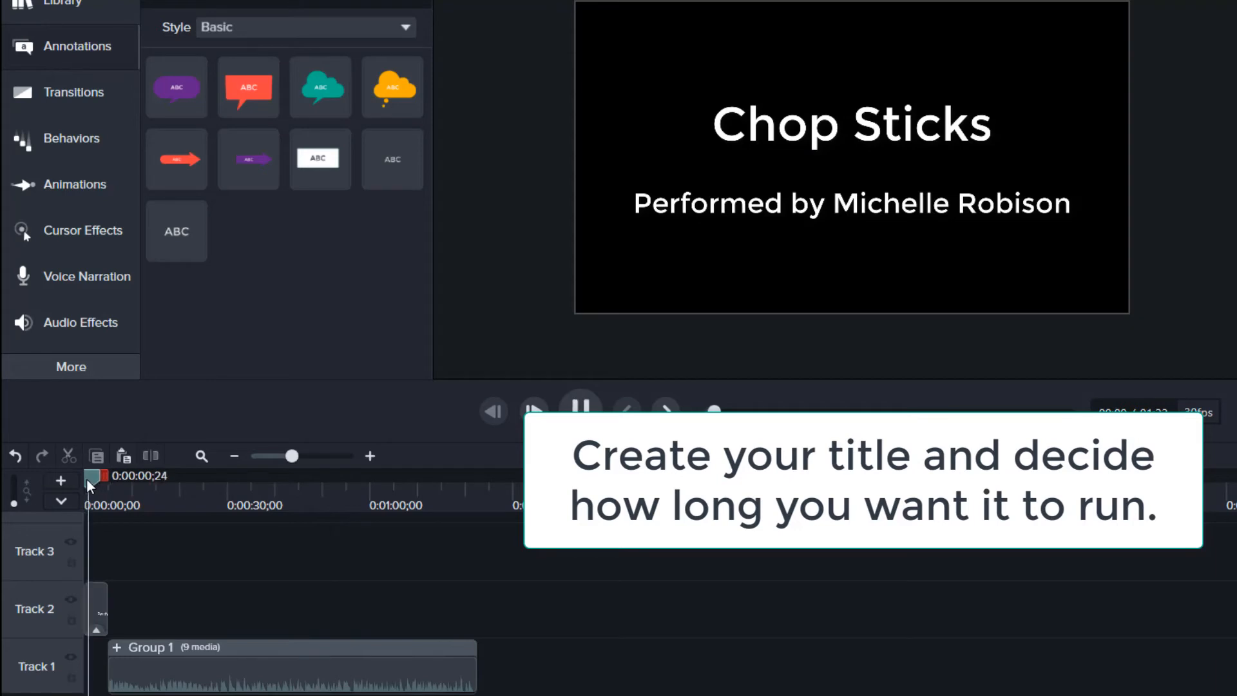
{"action": "key", "text": "space"}
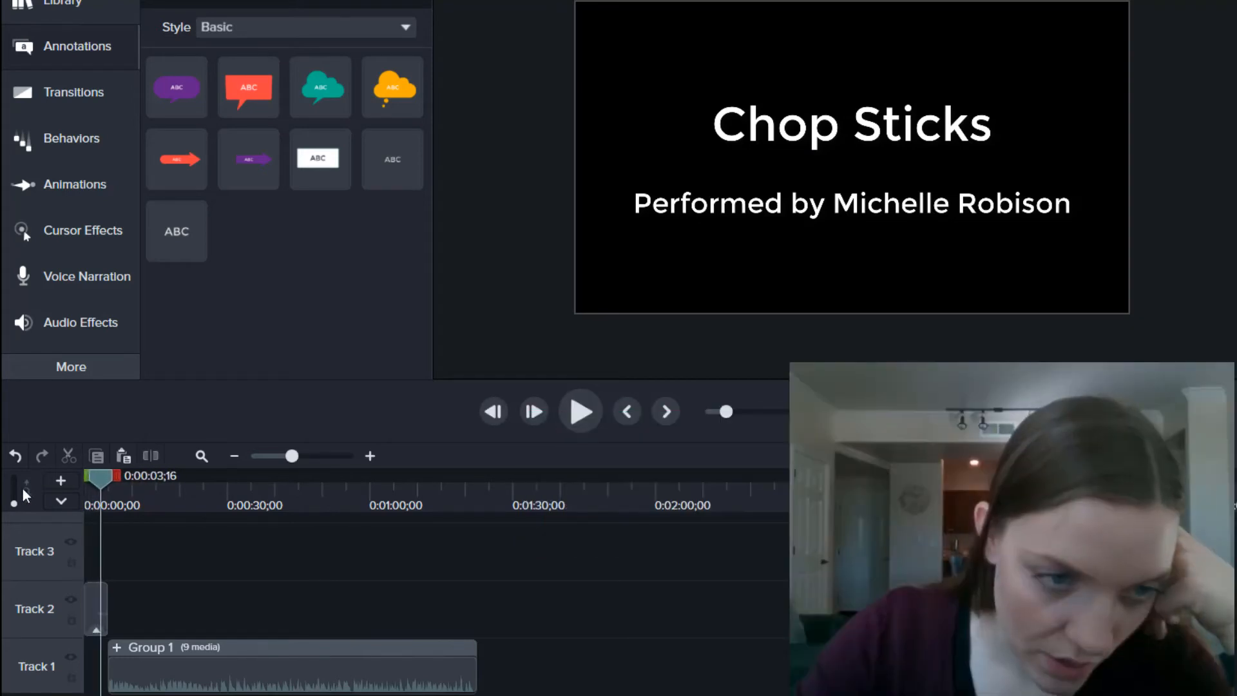
{"action": "left_click", "coordinate": [91, 613]}
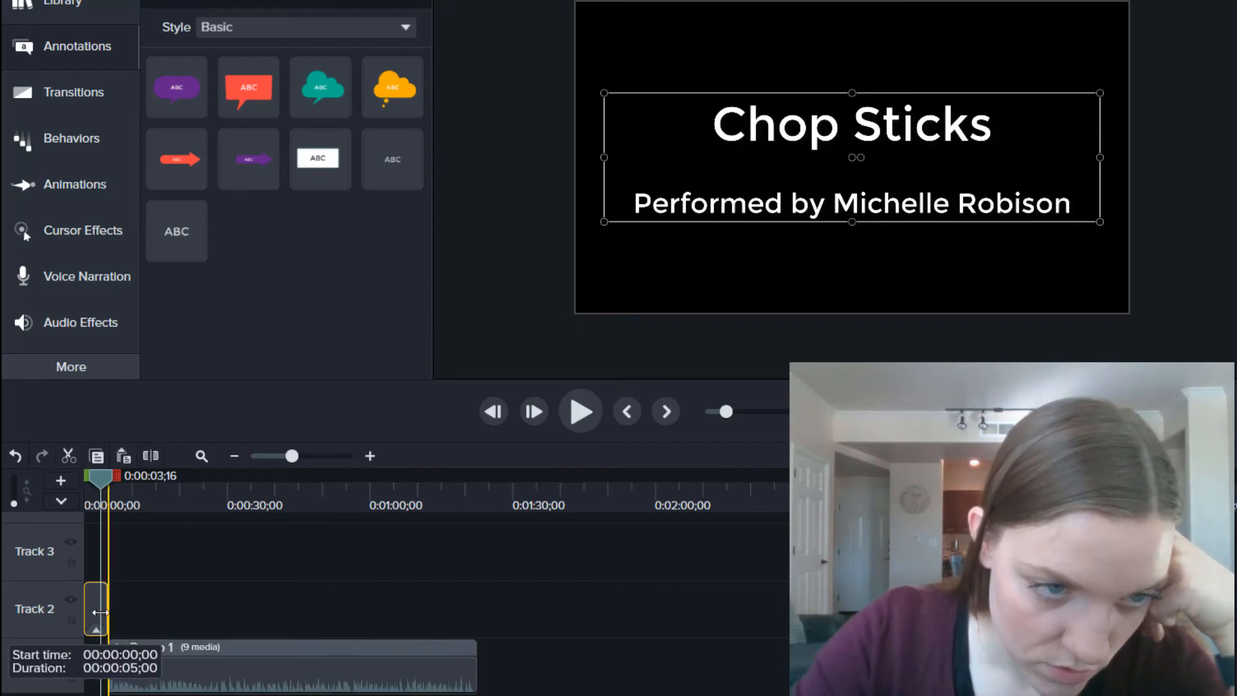
{"action": "left_click_drag", "start_coordinate": [93, 613], "coordinate": [101, 613]}
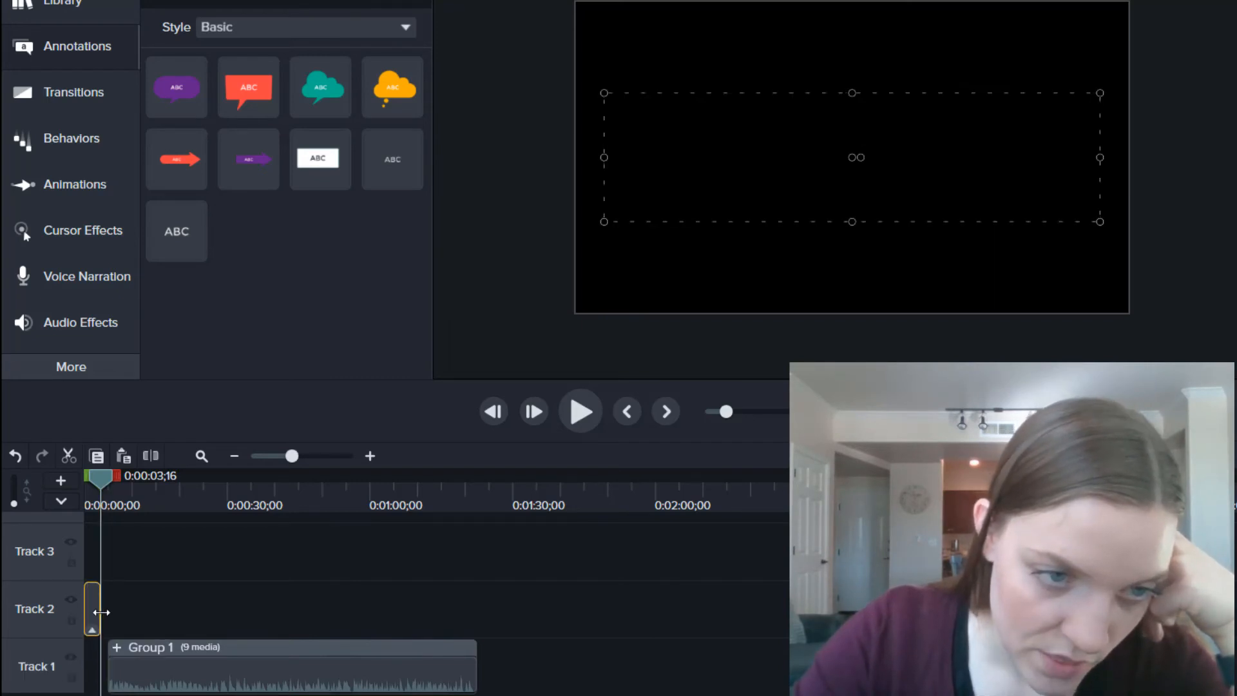
{"action": "left_click_drag", "start_coordinate": [151, 668], "coordinate": [141, 666]}
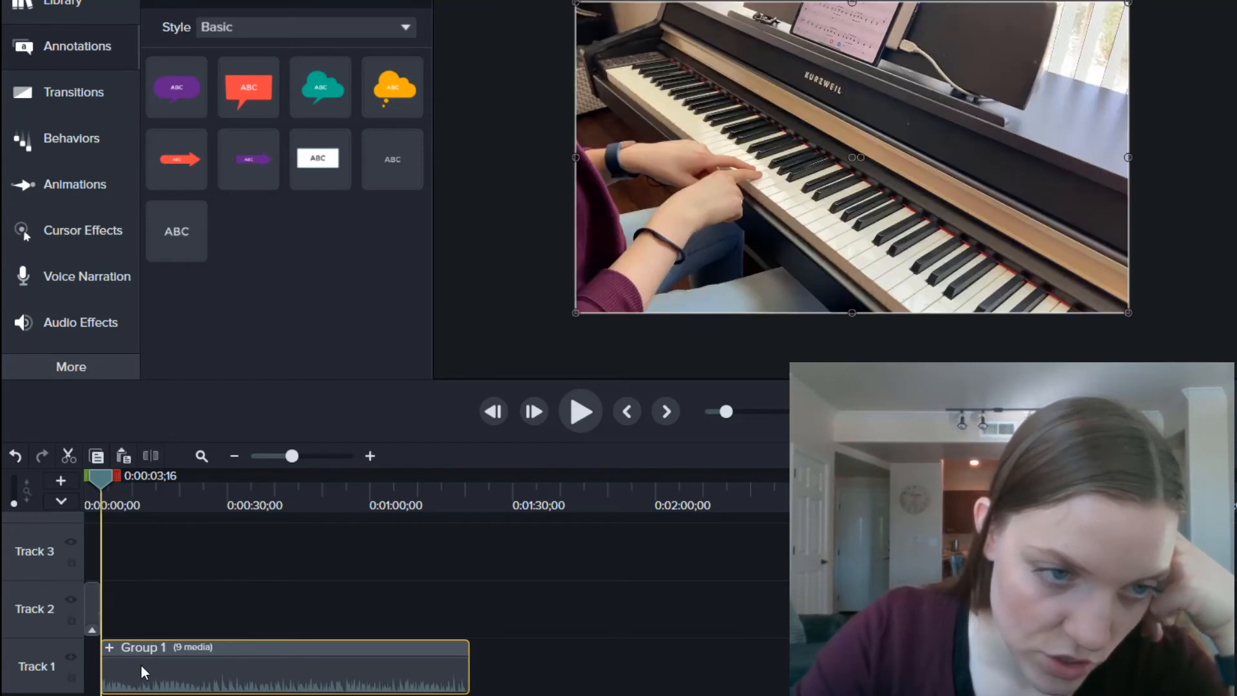
Step: Place the title clip on Track 1 in front of Group 1 and preview it into the piano footage
{"action": "left_click_drag", "start_coordinate": [88, 617], "coordinate": [84, 669]}
{"action": "left_click", "coordinate": [165, 613]}
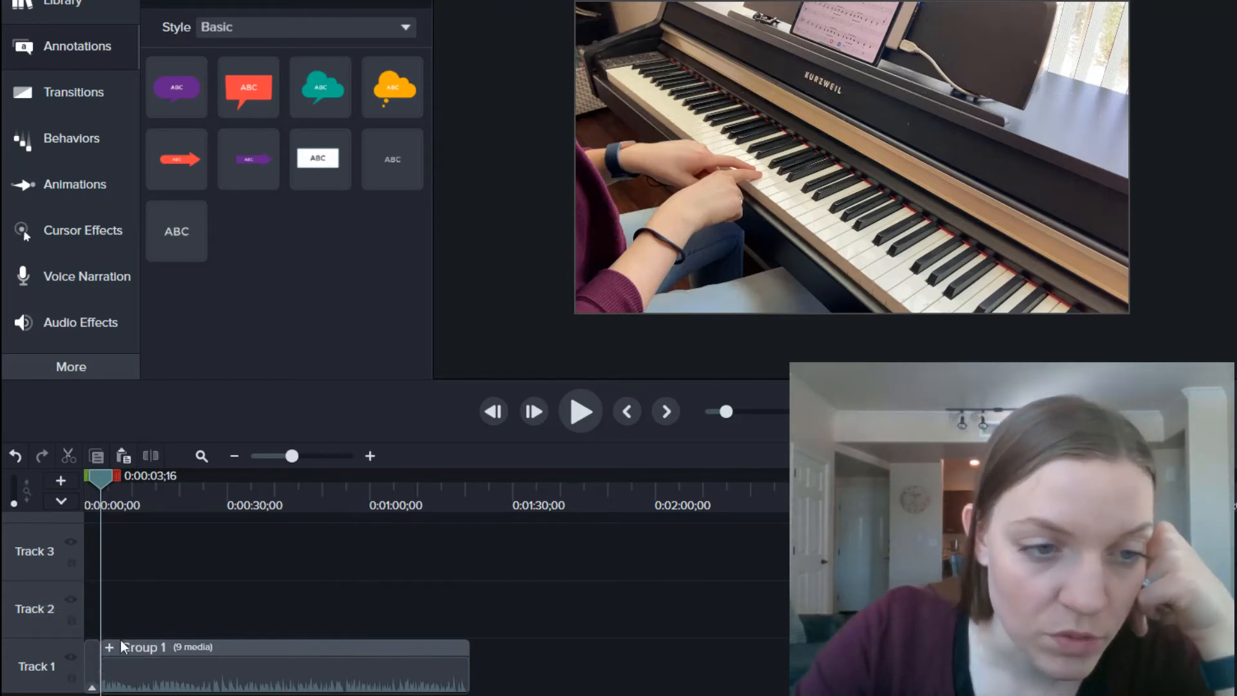
{"action": "left_click", "coordinate": [105, 680]}
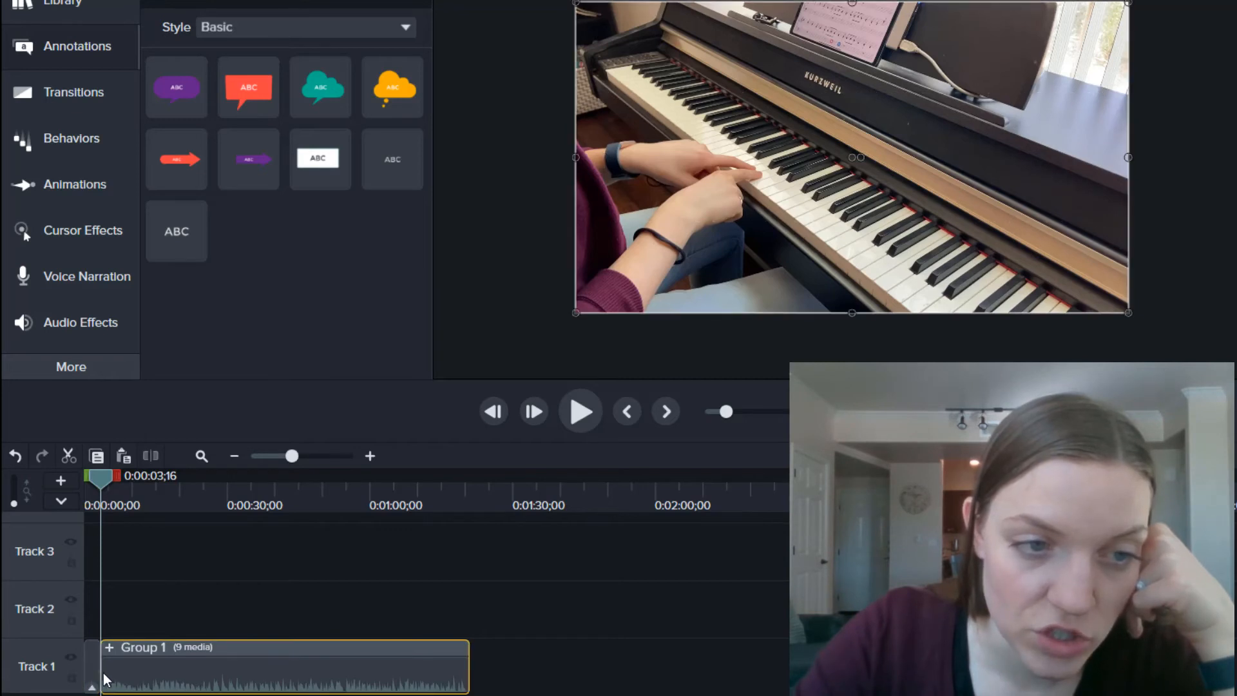
{"action": "left_click", "coordinate": [91, 669]}
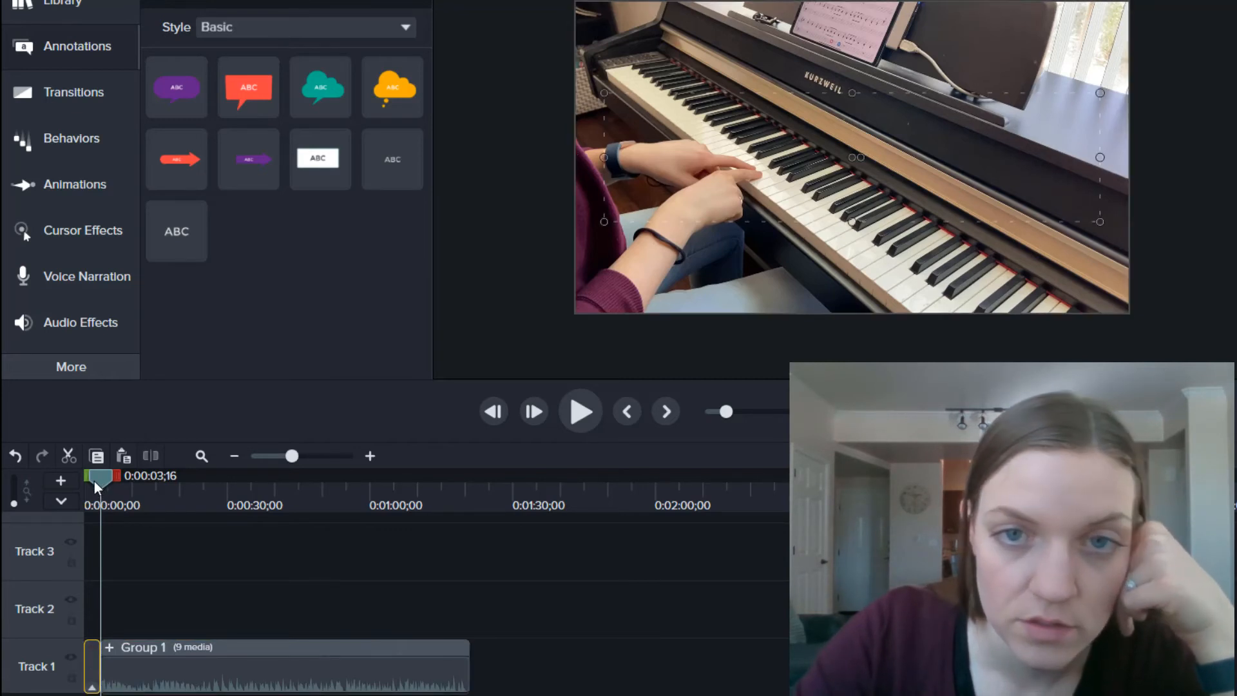
{"action": "left_click_drag", "start_coordinate": [94, 481], "coordinate": [95, 481]}
{"action": "key", "text": "space"}
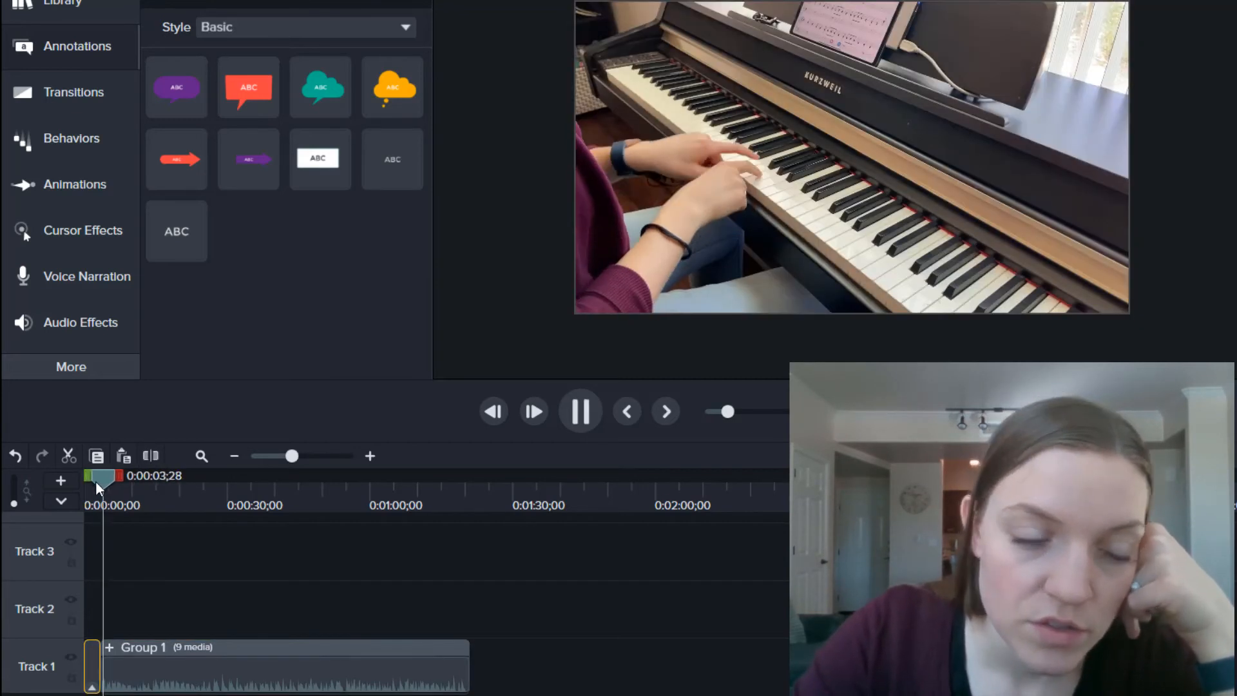
{"action": "key", "text": "space"}
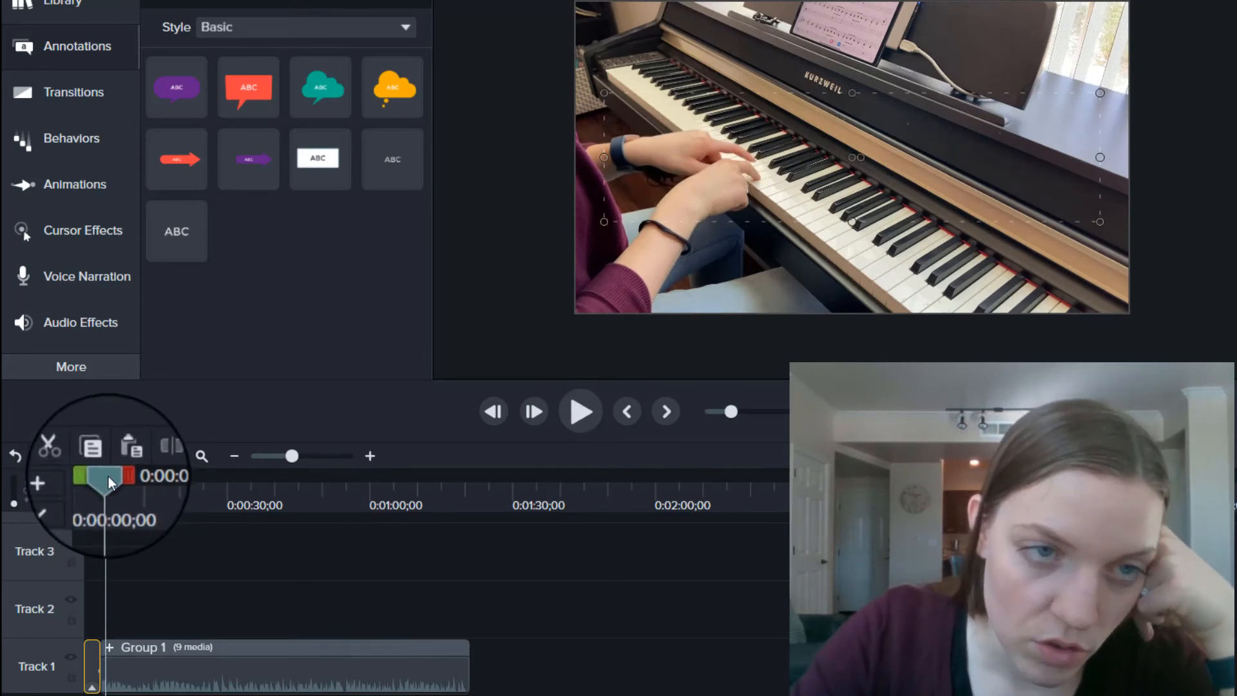
{"action": "left_click", "coordinate": [109, 478]}
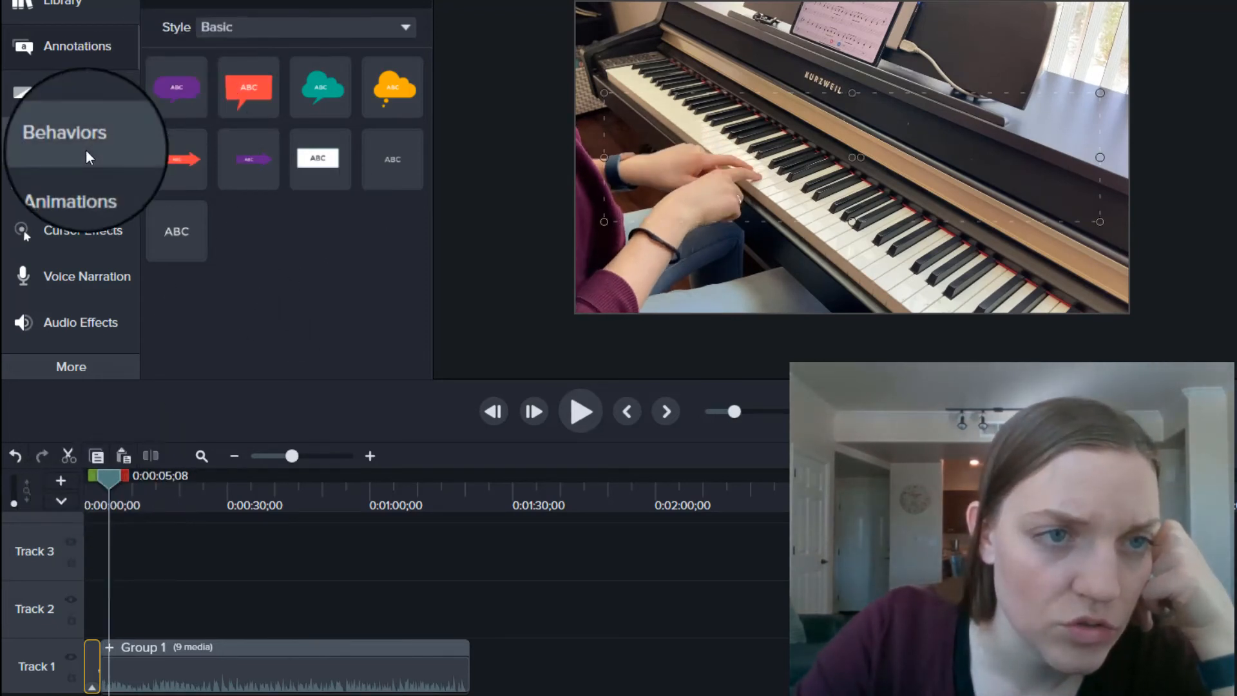
Step: Insert a Fade through black transition between the title and Group 1 and preview it
{"action": "left_click", "coordinate": [65, 102]}
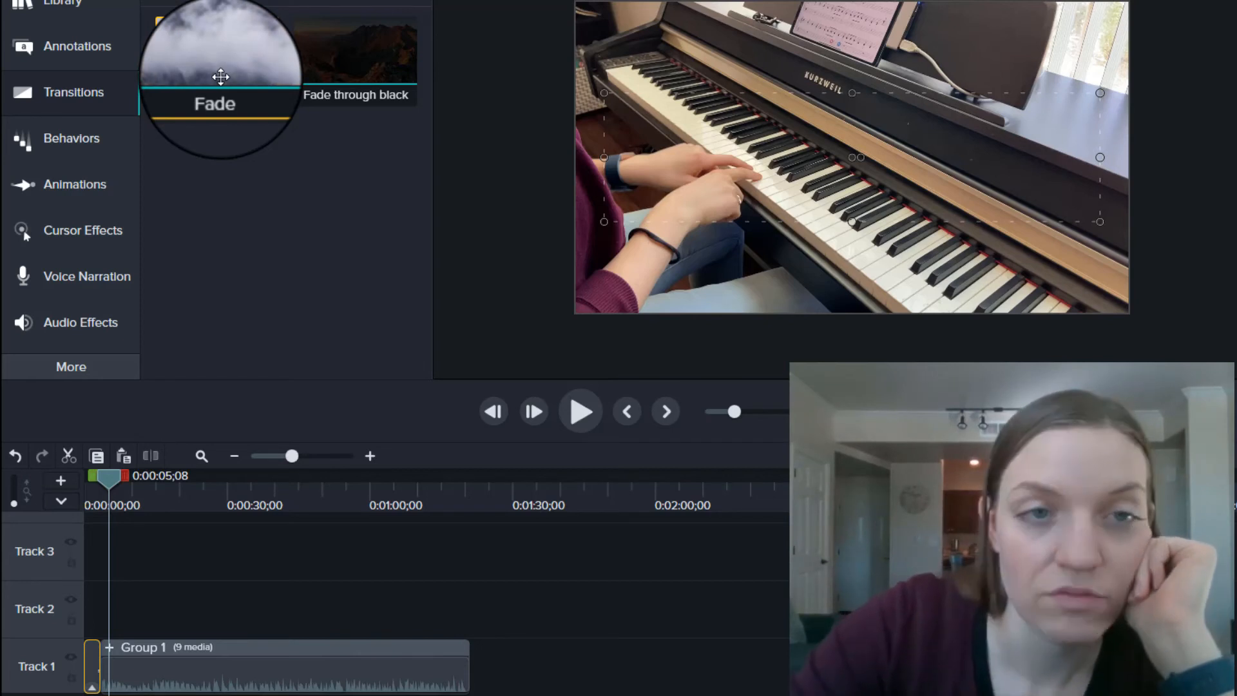
{"action": "left_click_drag", "start_coordinate": [337, 53], "coordinate": [99, 668]}
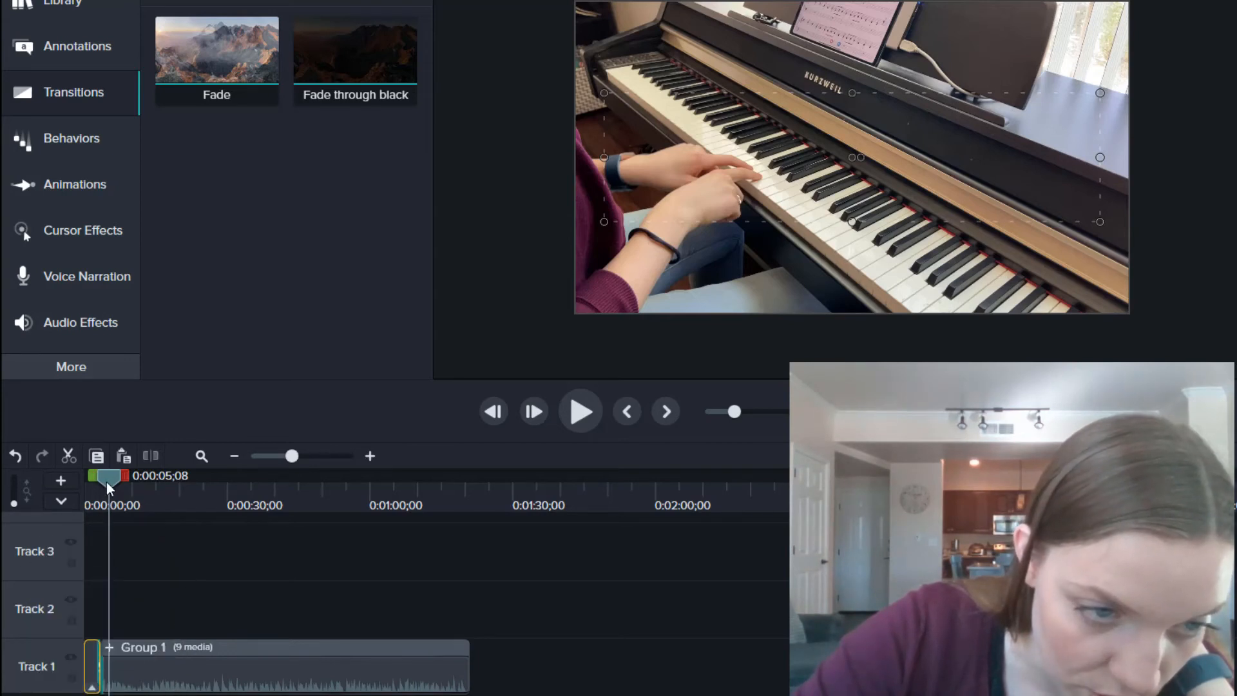
{"action": "left_click_drag", "start_coordinate": [106, 483], "coordinate": [88, 482]}
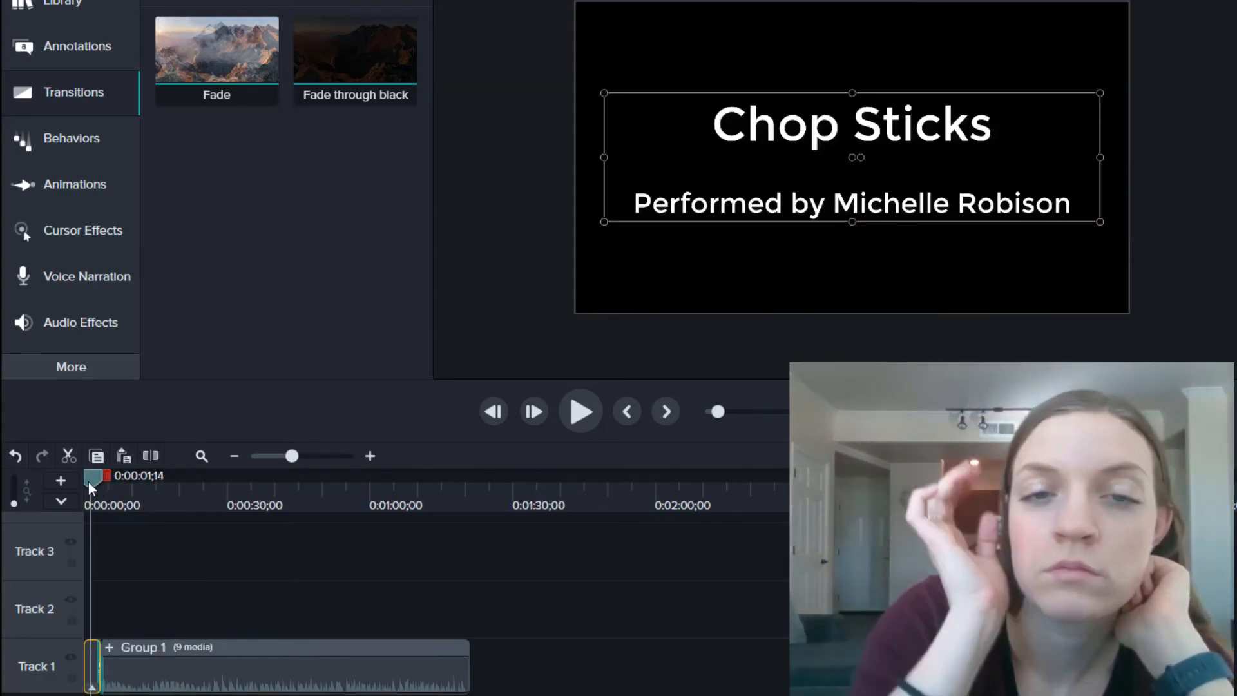
{"action": "key", "text": "space"}
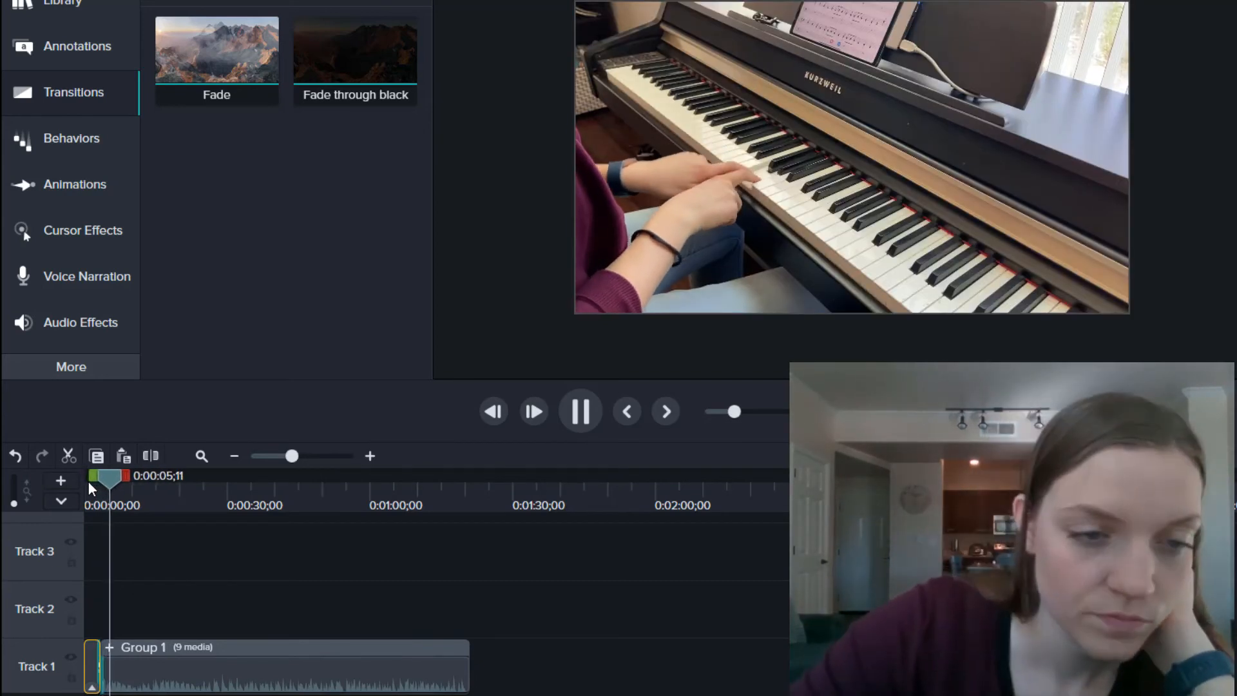
{"action": "key", "text": "space"}
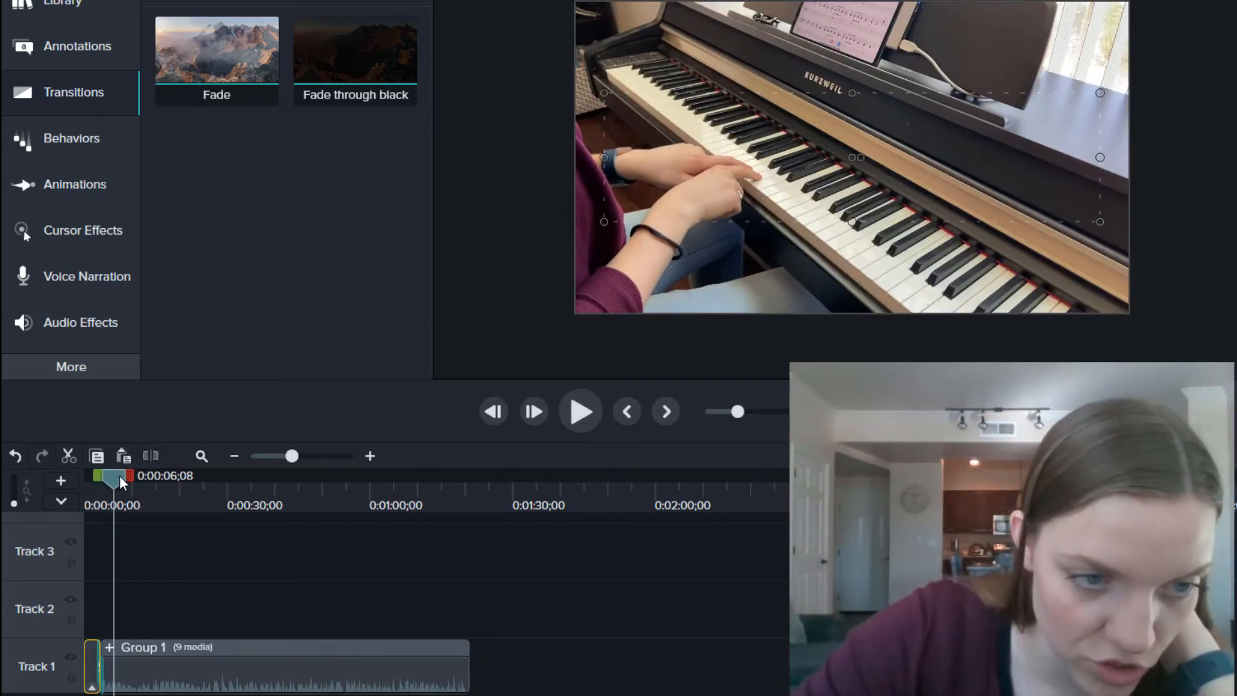
{"action": "left_click_drag", "start_coordinate": [120, 479], "coordinate": [98, 481]}
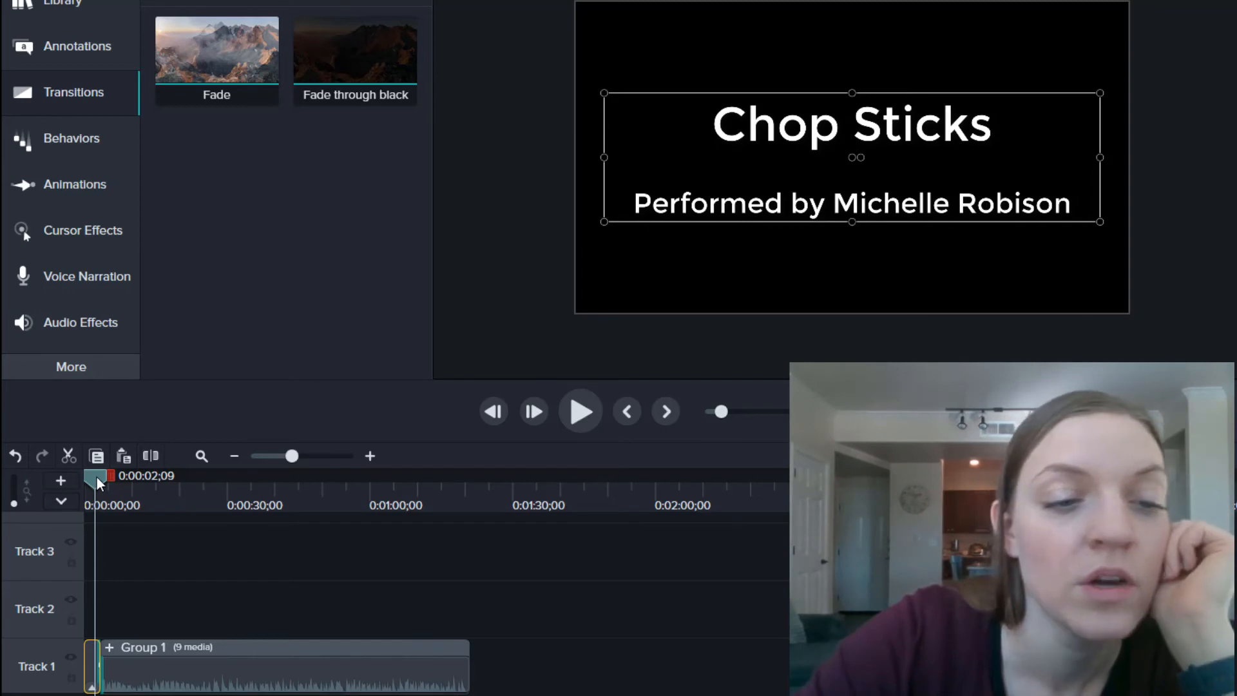
{"action": "key", "text": "space"}
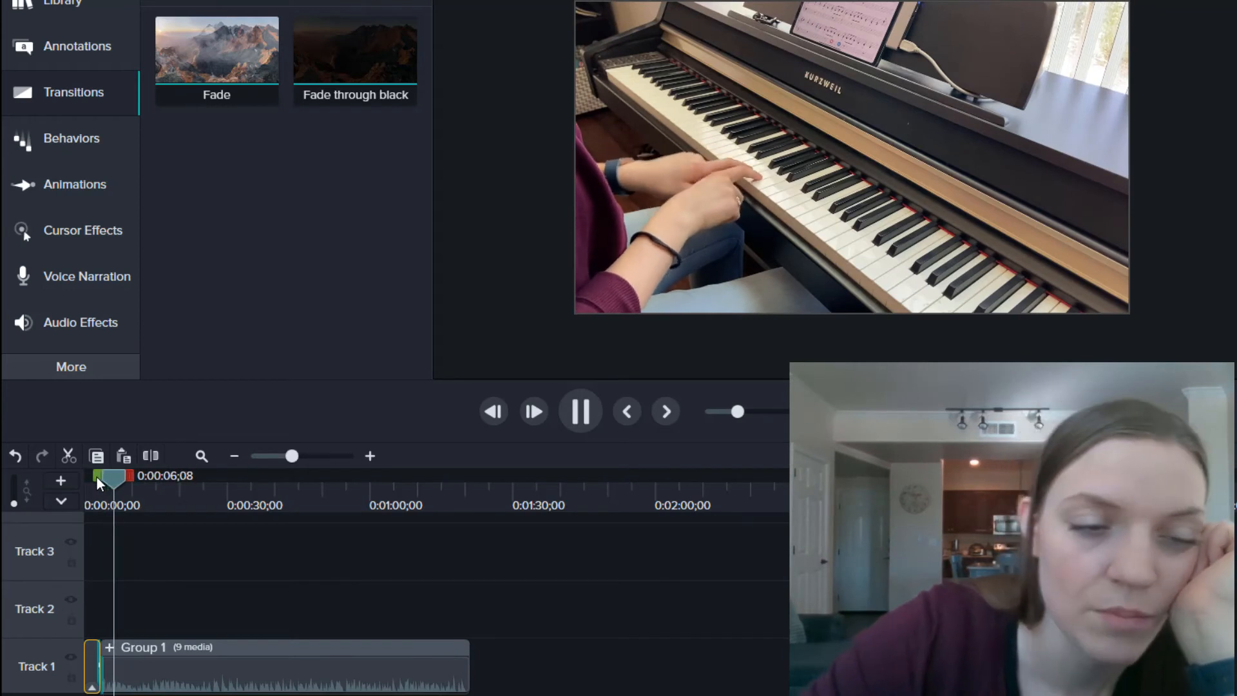
{"action": "key", "text": "space"}
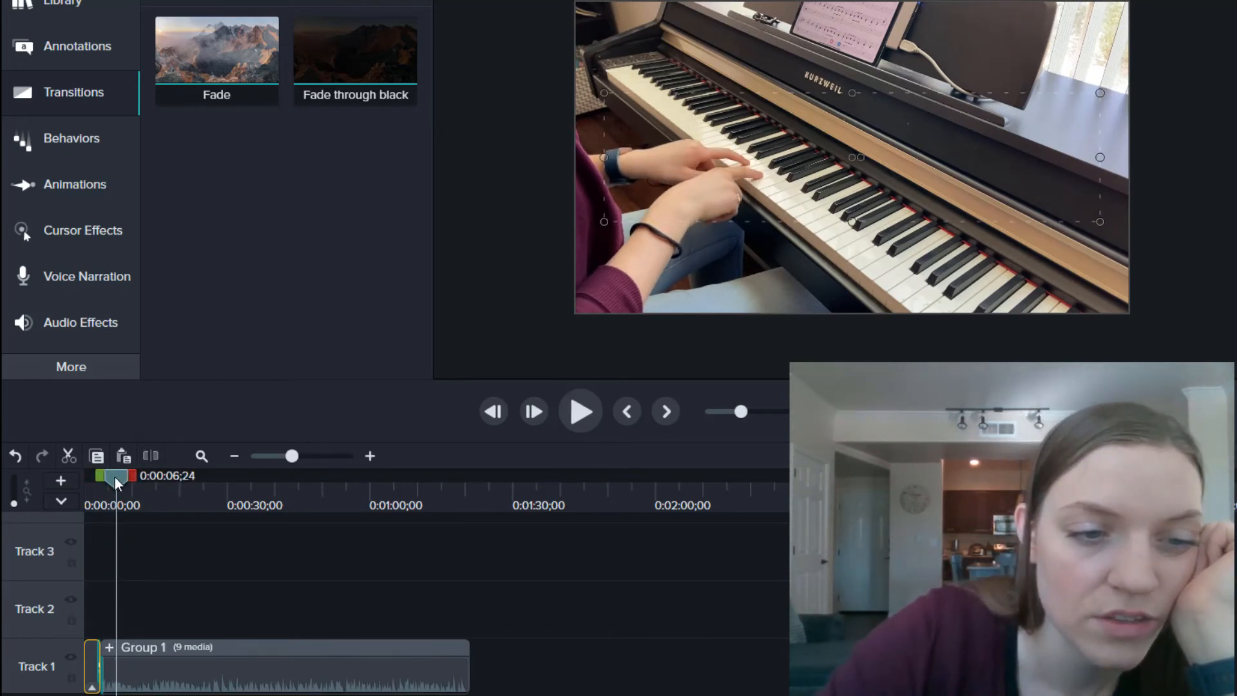
{"action": "left_click_drag", "start_coordinate": [114, 477], "coordinate": [100, 478]}
{"action": "key", "text": "space"}
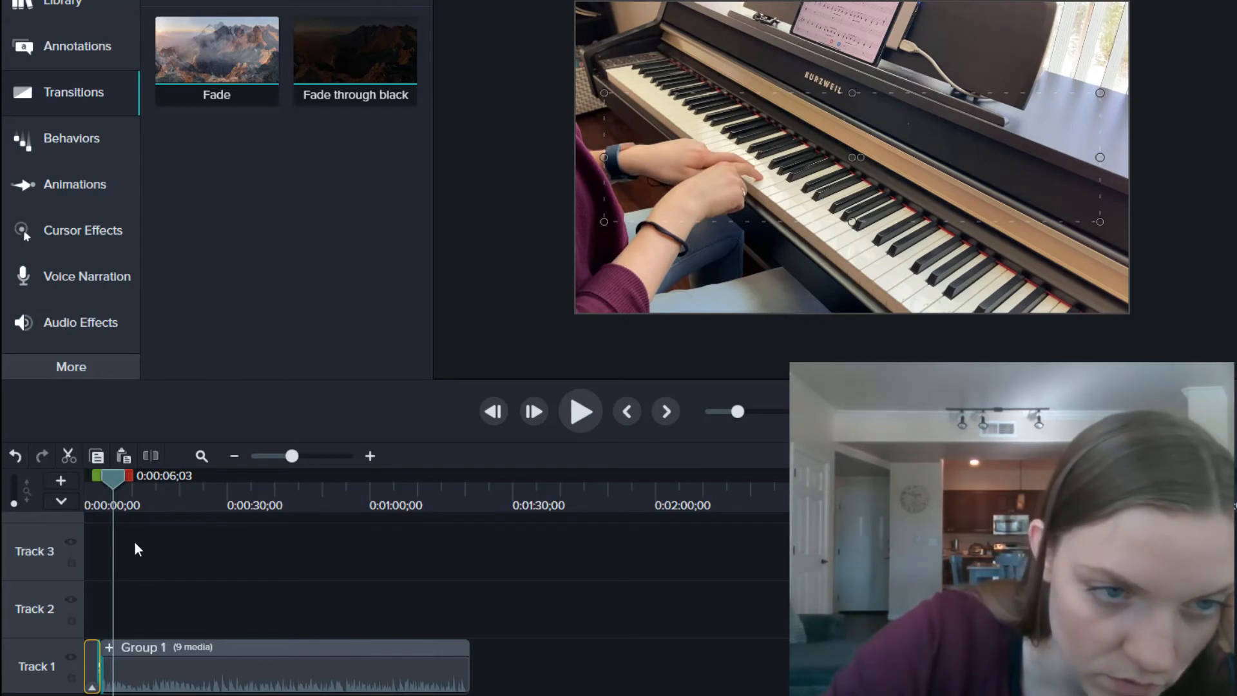
Step: Shorten the Fade through black transition to 1 second and replay it
{"action": "left_click", "coordinate": [318, 457]}
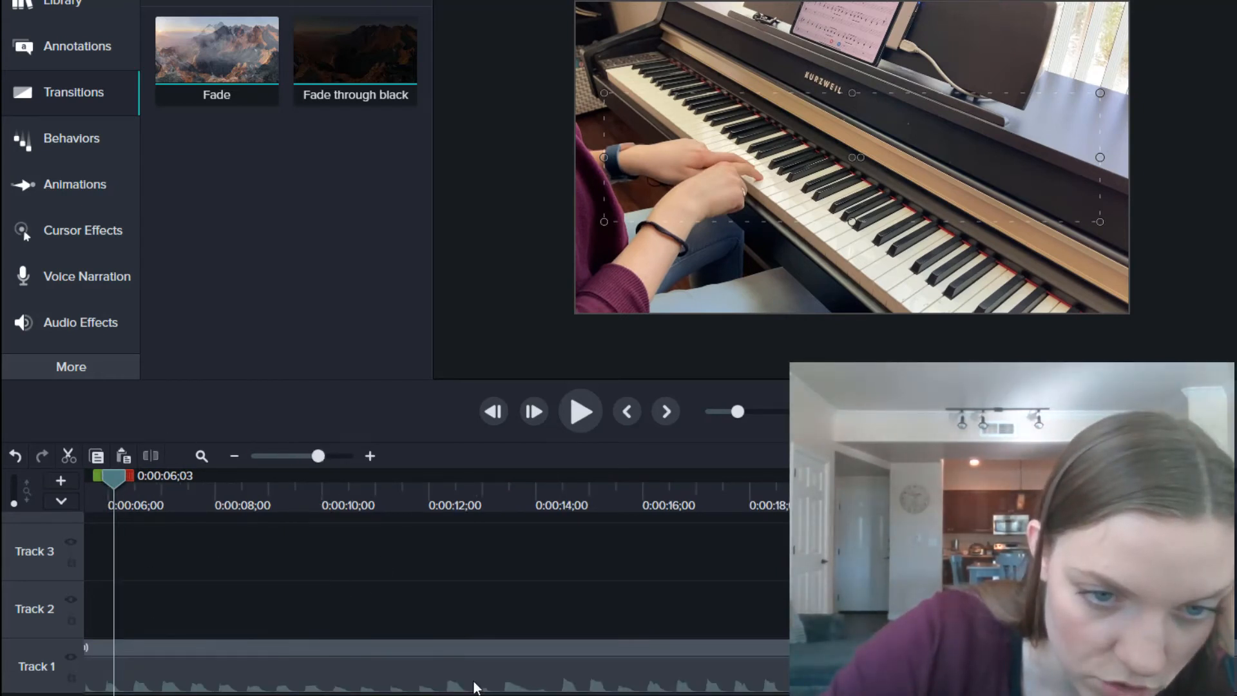
{"action": "scroll", "coordinate": [436, 580], "scroll_direction": "left", "scroll_amount": 4}
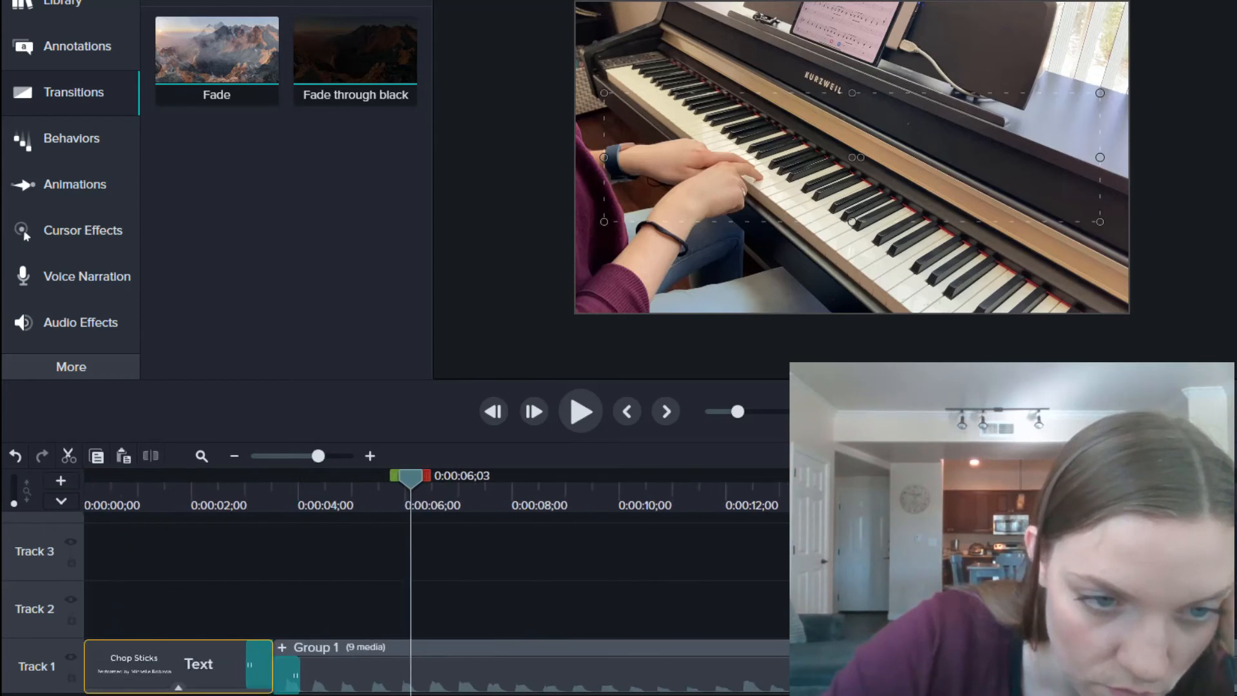
{"action": "left_click", "coordinate": [241, 499]}
{"action": "key", "text": "space"}
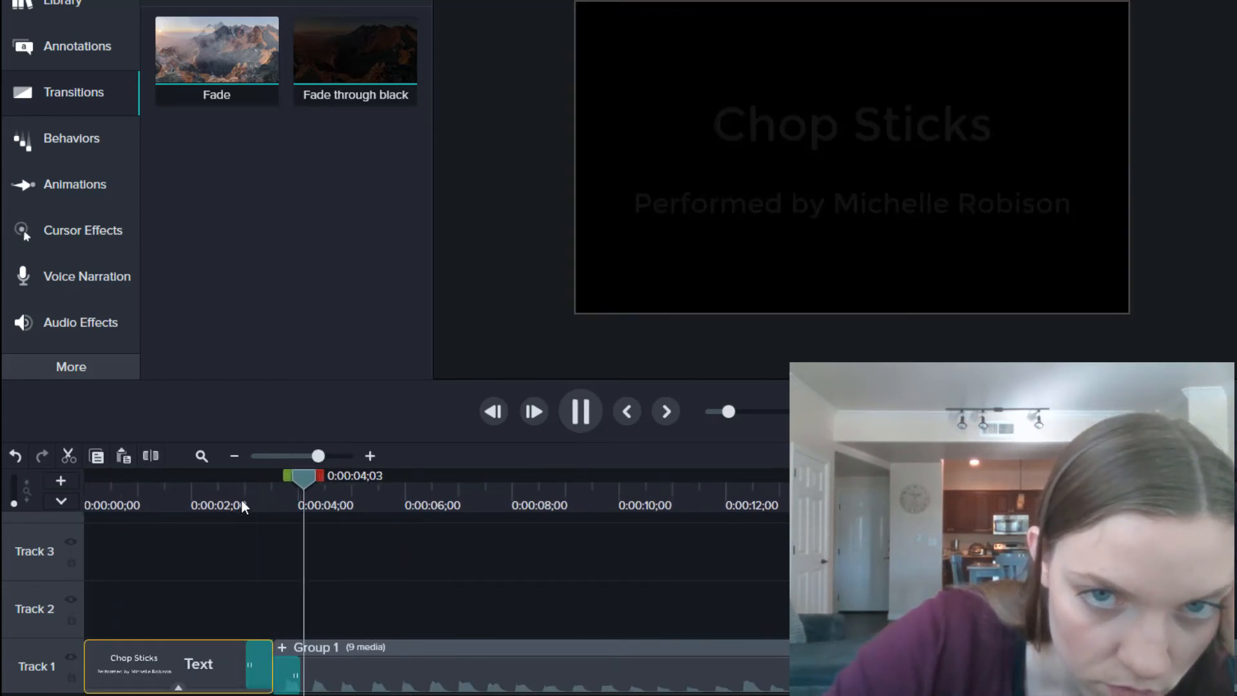
{"action": "key", "text": "space"}
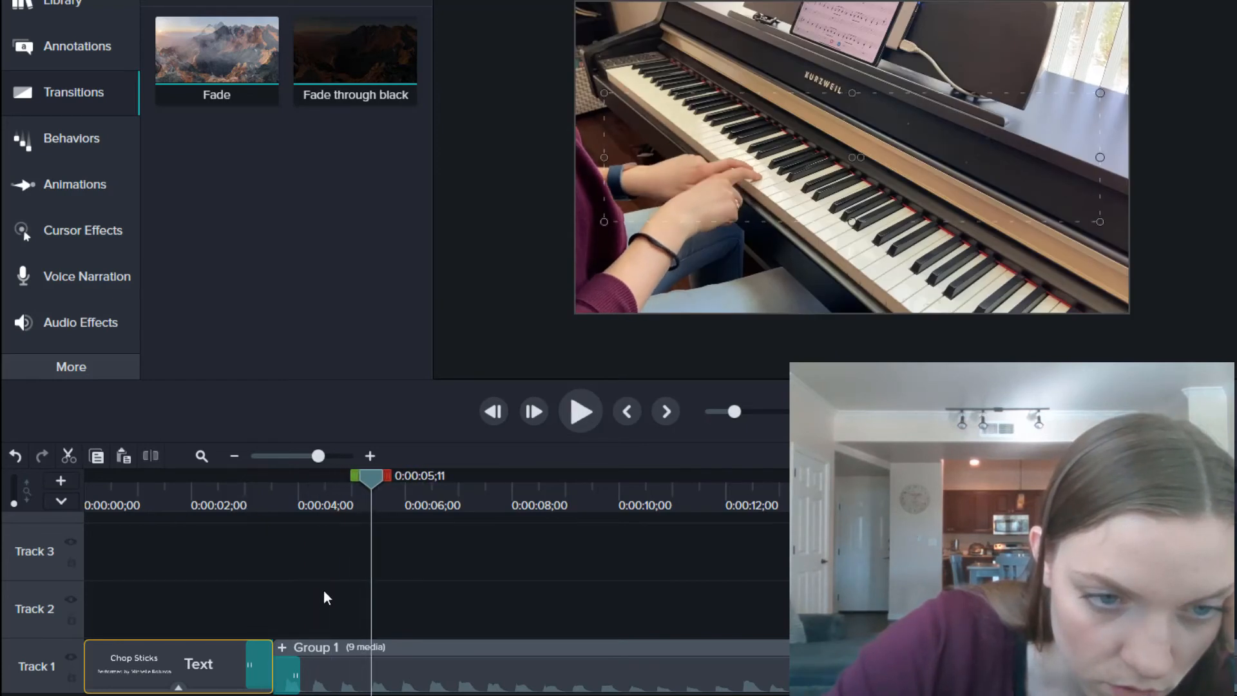
{"action": "left_click", "coordinate": [285, 671]}
{"action": "left_click_drag", "start_coordinate": [280, 671], "coordinate": [274, 672]}
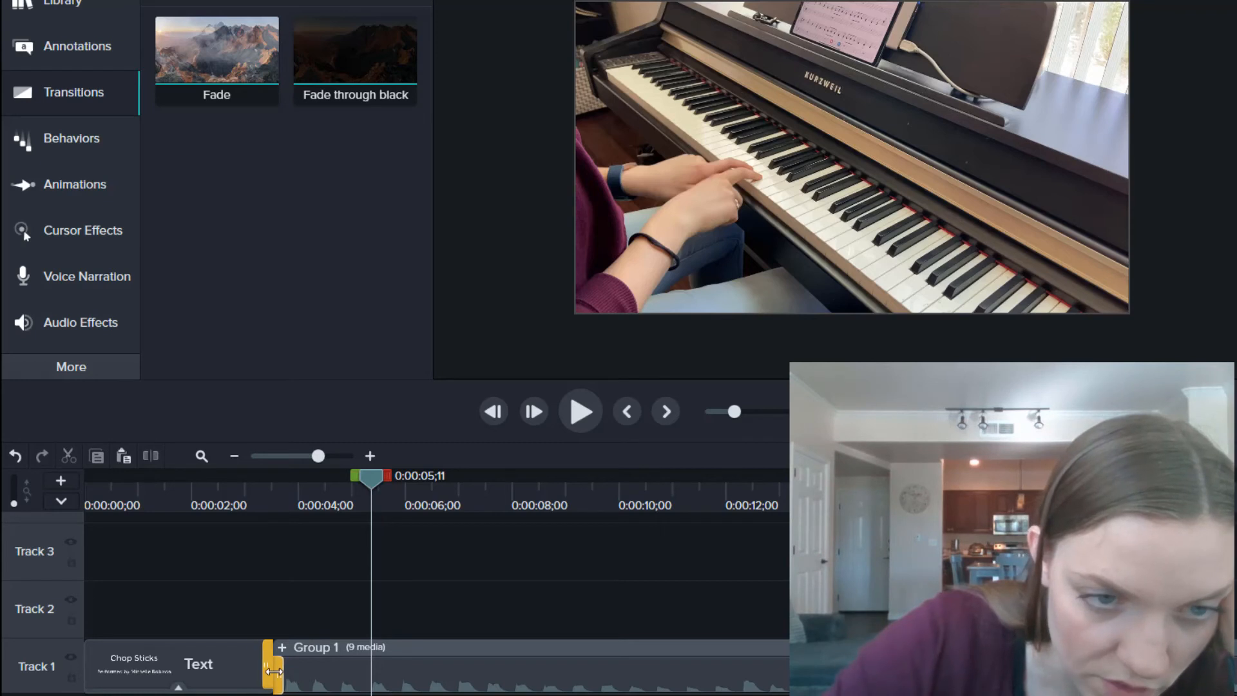
{"action": "left_click", "coordinate": [245, 496]}
{"action": "key", "text": "space"}
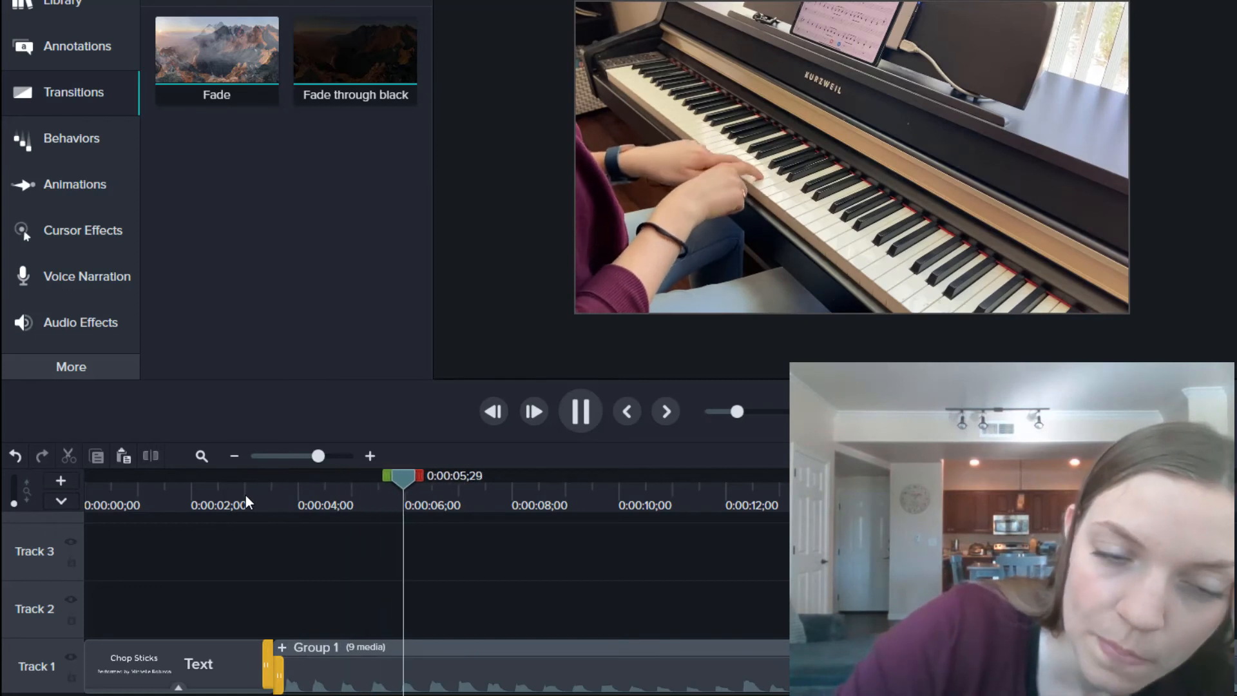
{"action": "key", "text": "space"}
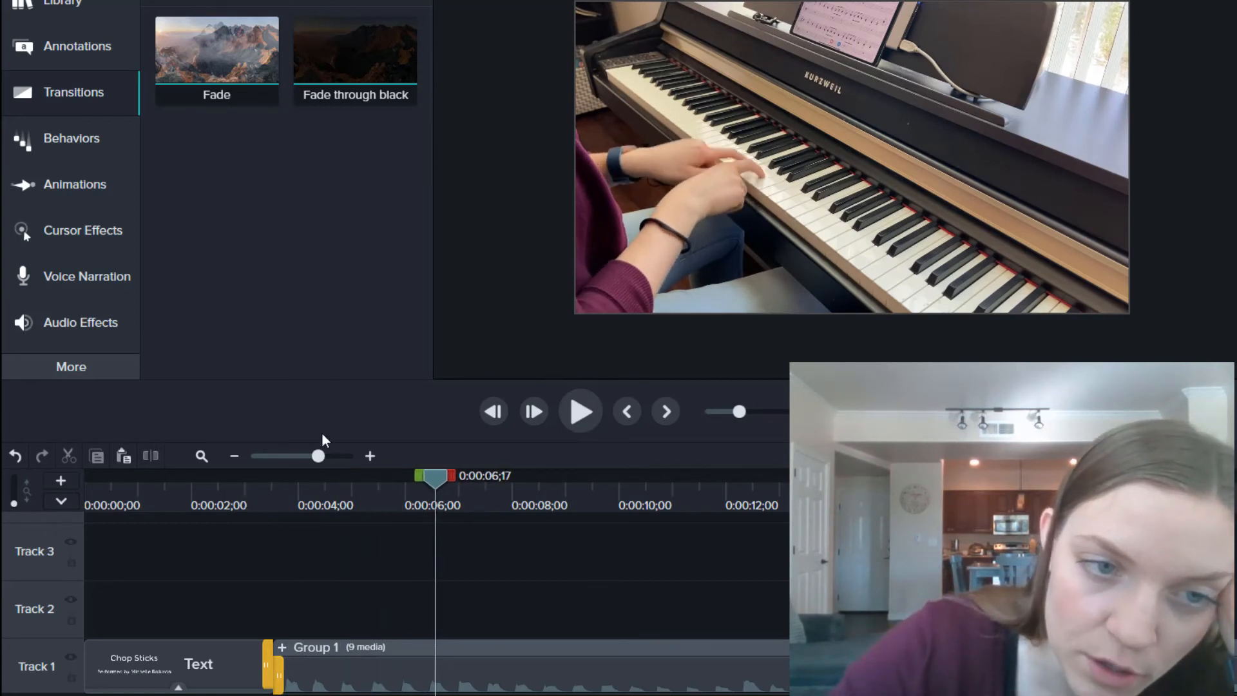
{"action": "left_click", "coordinate": [298, 456]}
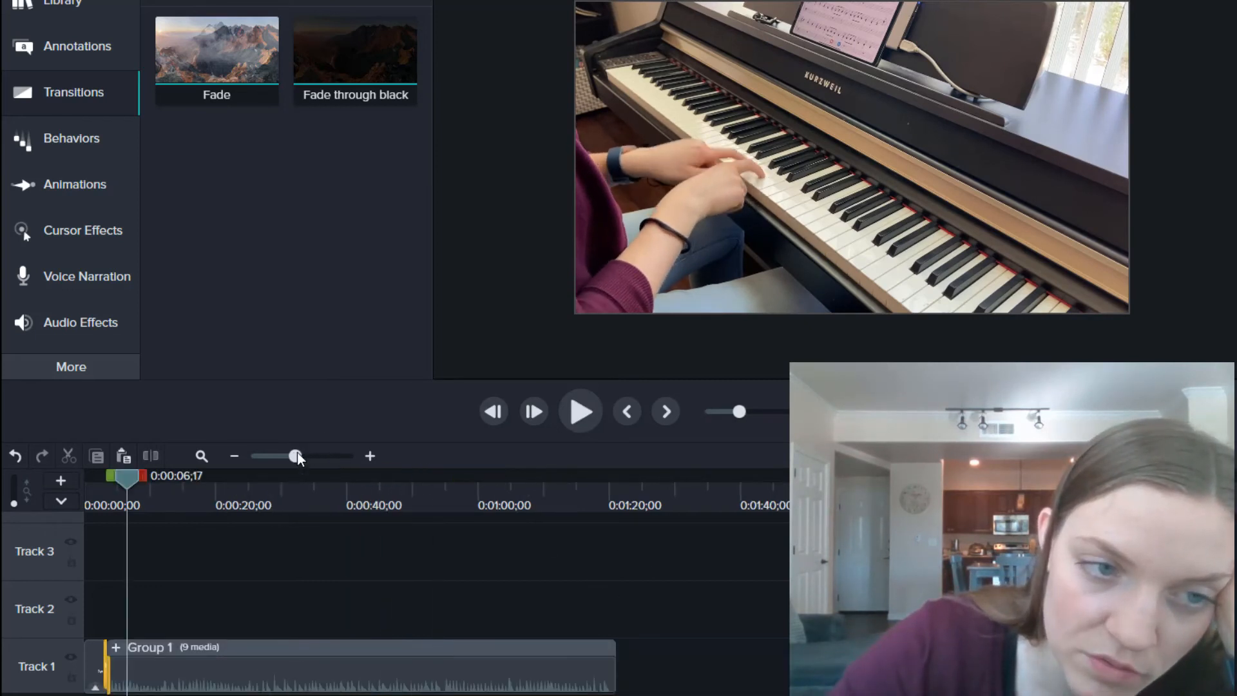
{"action": "left_click_drag", "start_coordinate": [124, 477], "coordinate": [606, 478]}
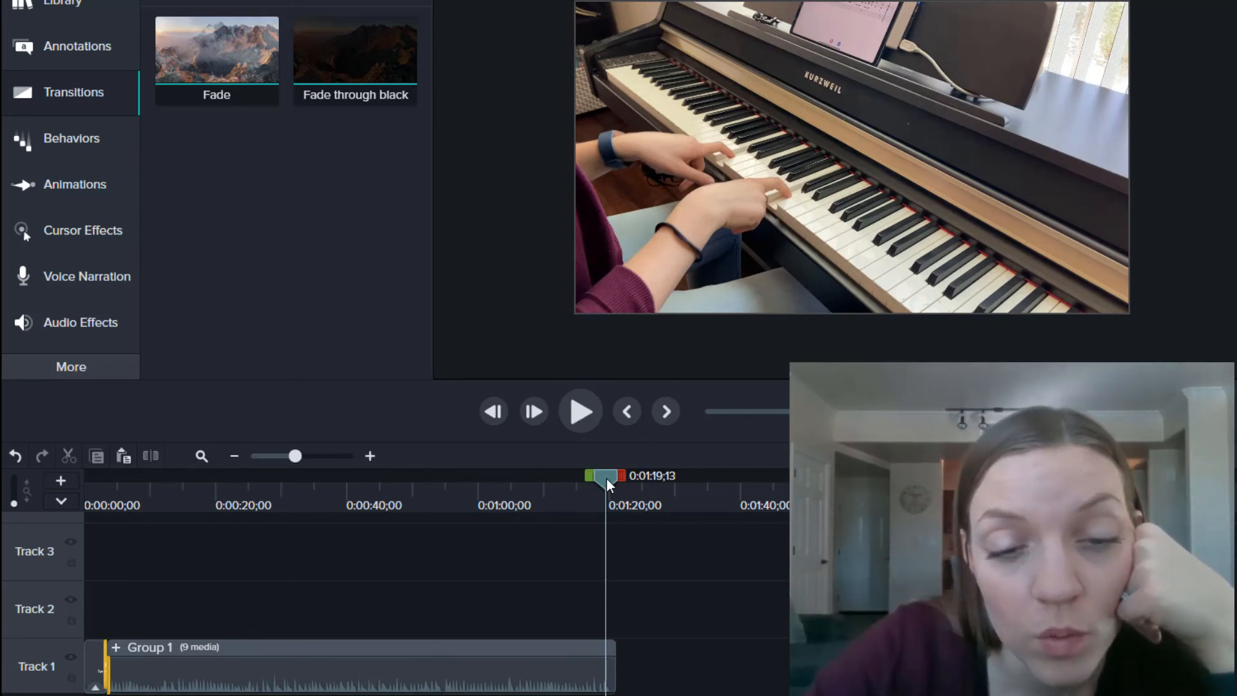
{"action": "mouse_move", "coordinate": [601, 476]}
{"action": "left_mouse_down"}
{"action": "mouse_move", "coordinate": [666, 493]}
{"action": "mouse_move", "coordinate": [612, 481]}
{"action": "left_mouse_up"}
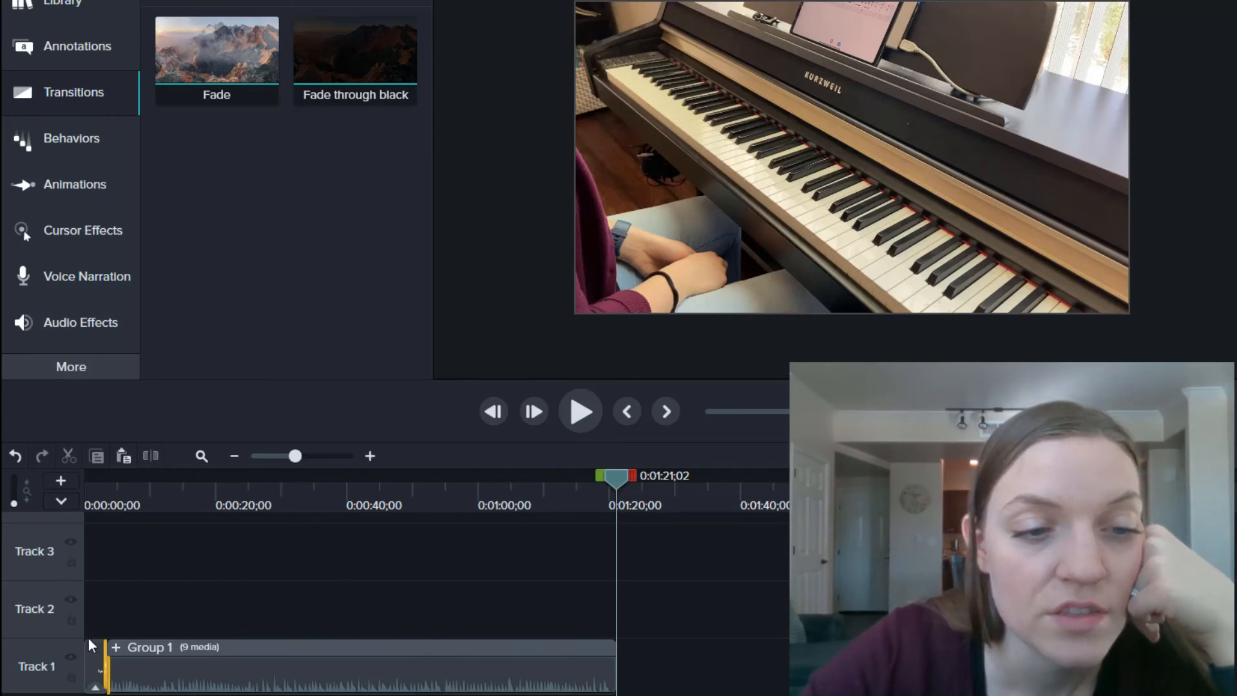
{"action": "left_click", "coordinate": [99, 663]}
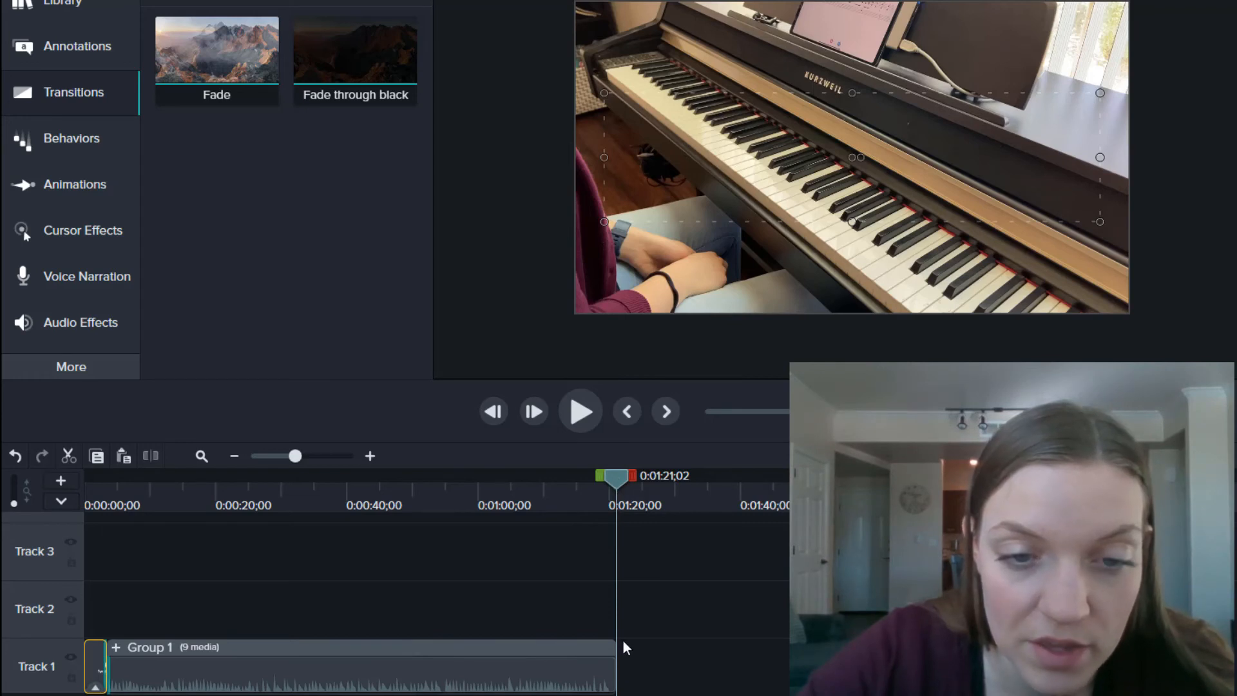
Step: Paste a copy of the title card clip right after Group 1 on Track 1
{"action": "key", "text": "ctrl+v"}
{"action": "left_click_drag", "start_coordinate": [628, 603], "coordinate": [629, 673]}
{"action": "left_click", "coordinate": [627, 486]}
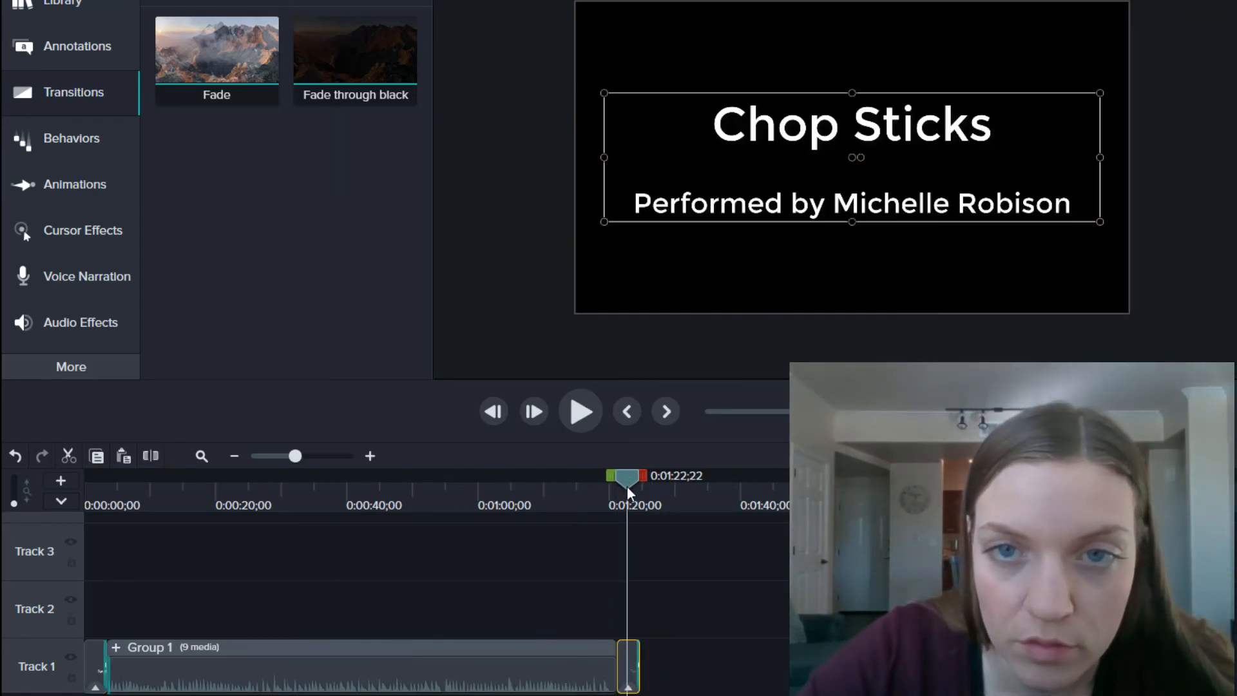
Step: Replace the card's text with 'Like & Subscribe!' and move it near the top of the frame
{"action": "double_click", "coordinate": [946, 123]}
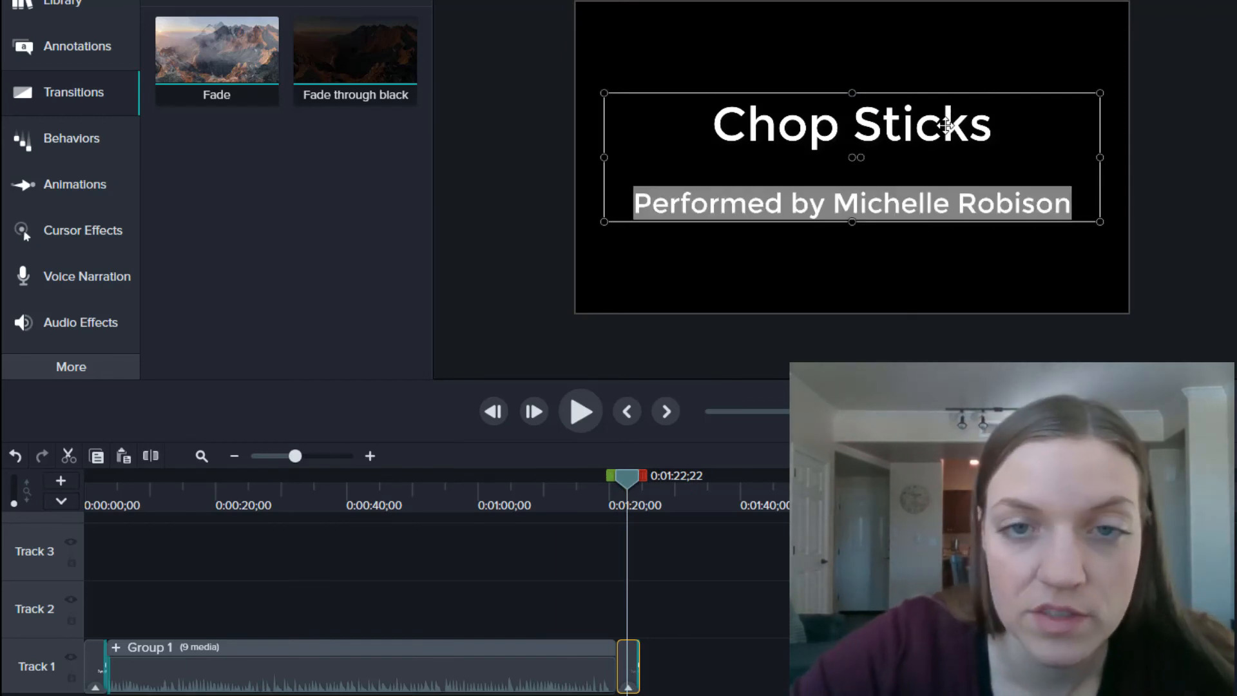
{"action": "key", "text": "Delete"}
{"action": "triple_click", "coordinate": [936, 119]}
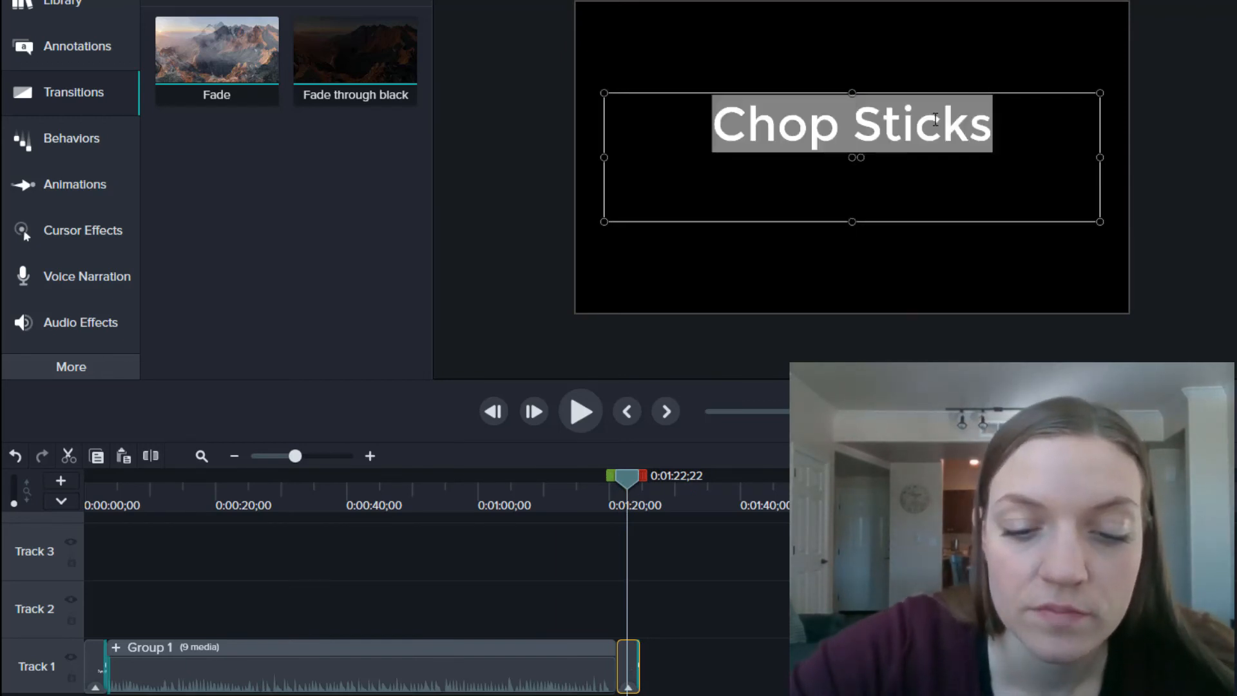
{"action": "type", "text": "Subscri"}
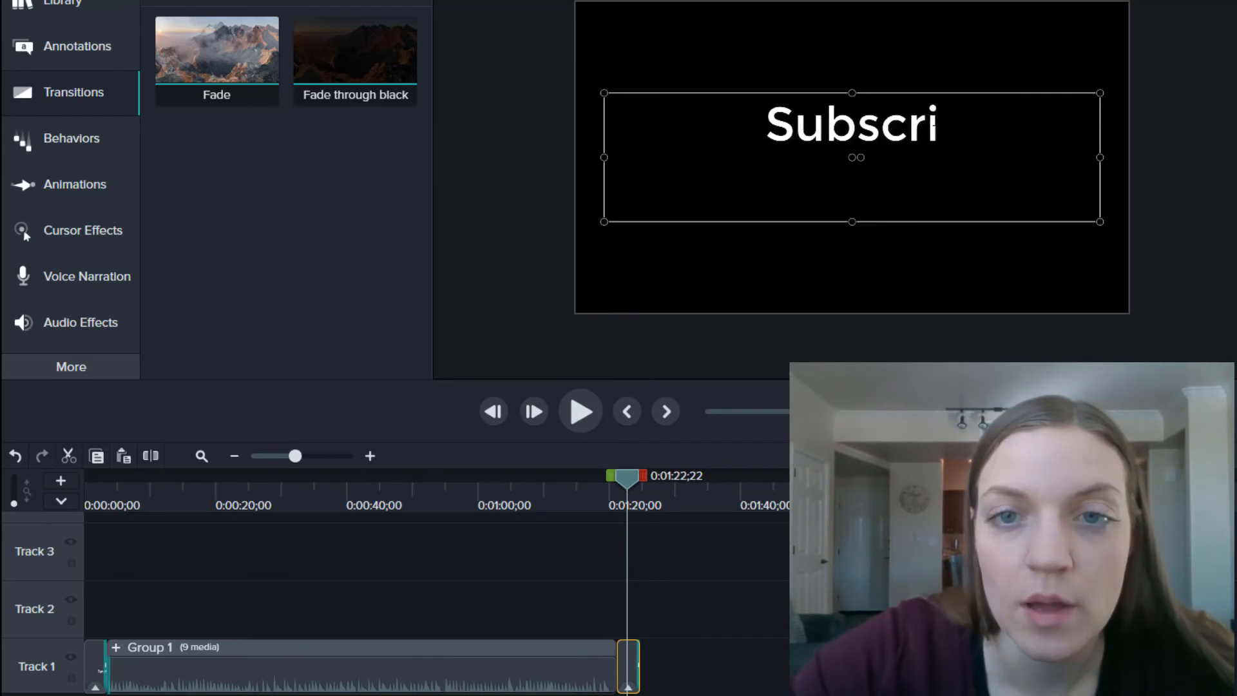
{"action": "type", "text": "be!"}
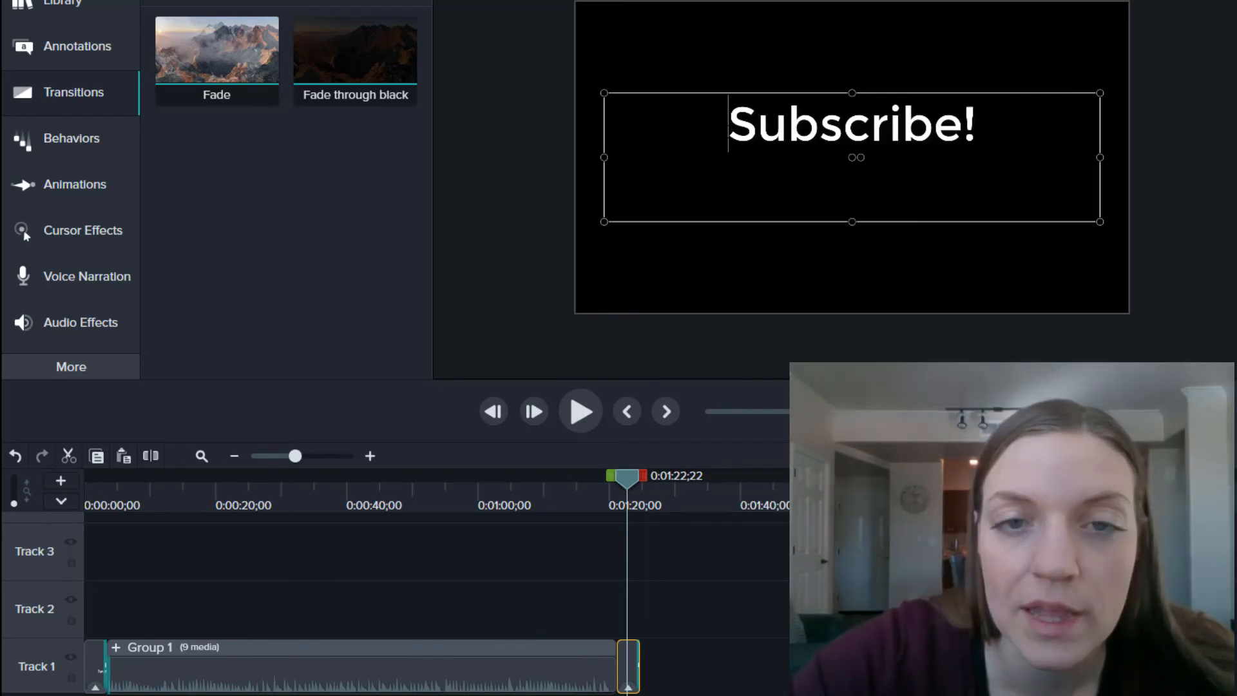
{"action": "type", "text": "Like &"}
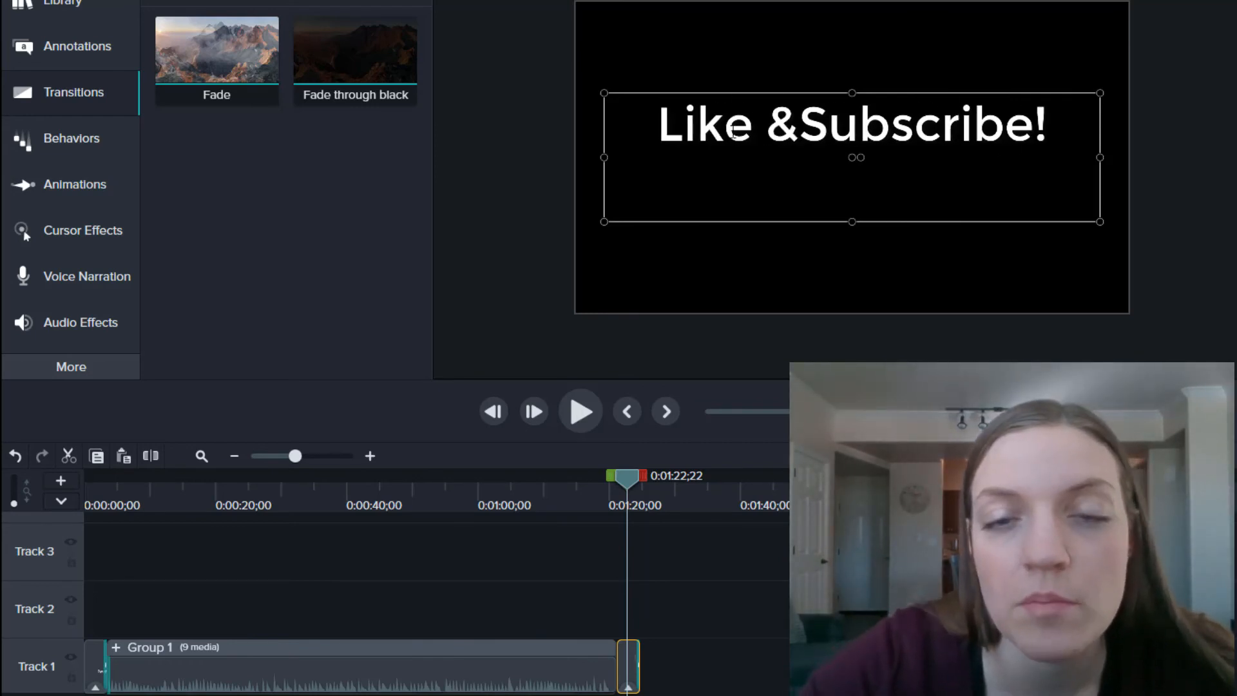
{"action": "left_click", "coordinate": [906, 344]}
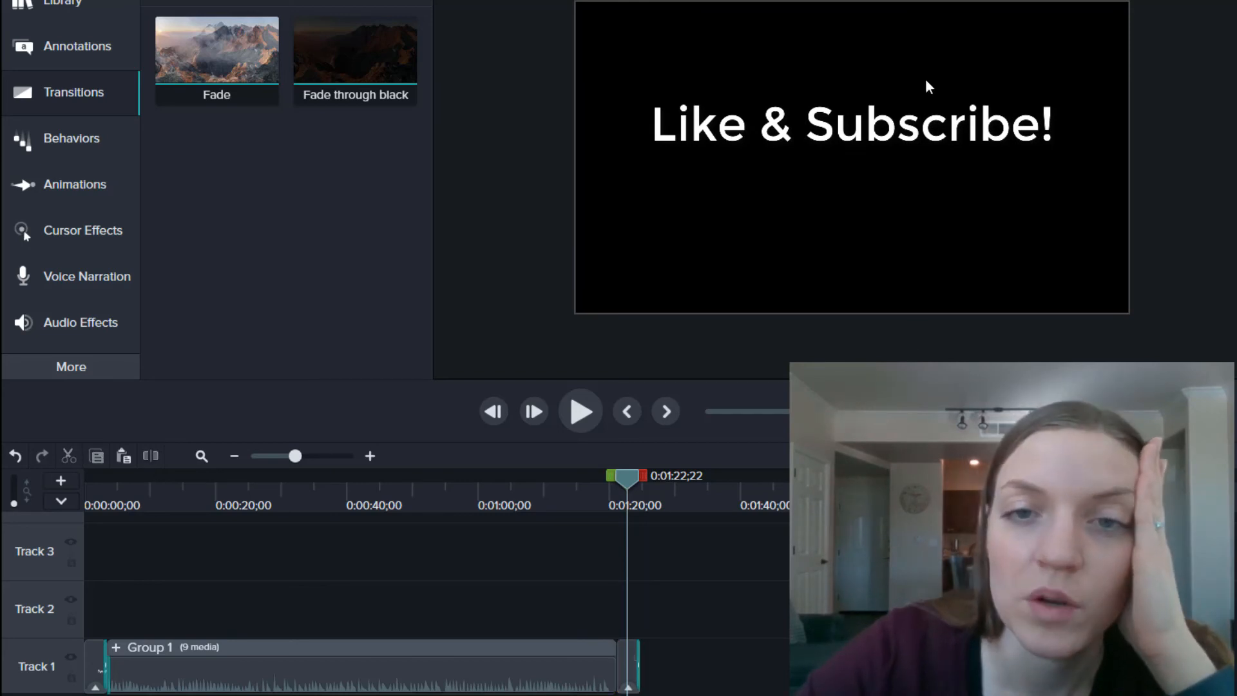
{"action": "left_click_drag", "start_coordinate": [934, 132], "coordinate": [934, 68]}
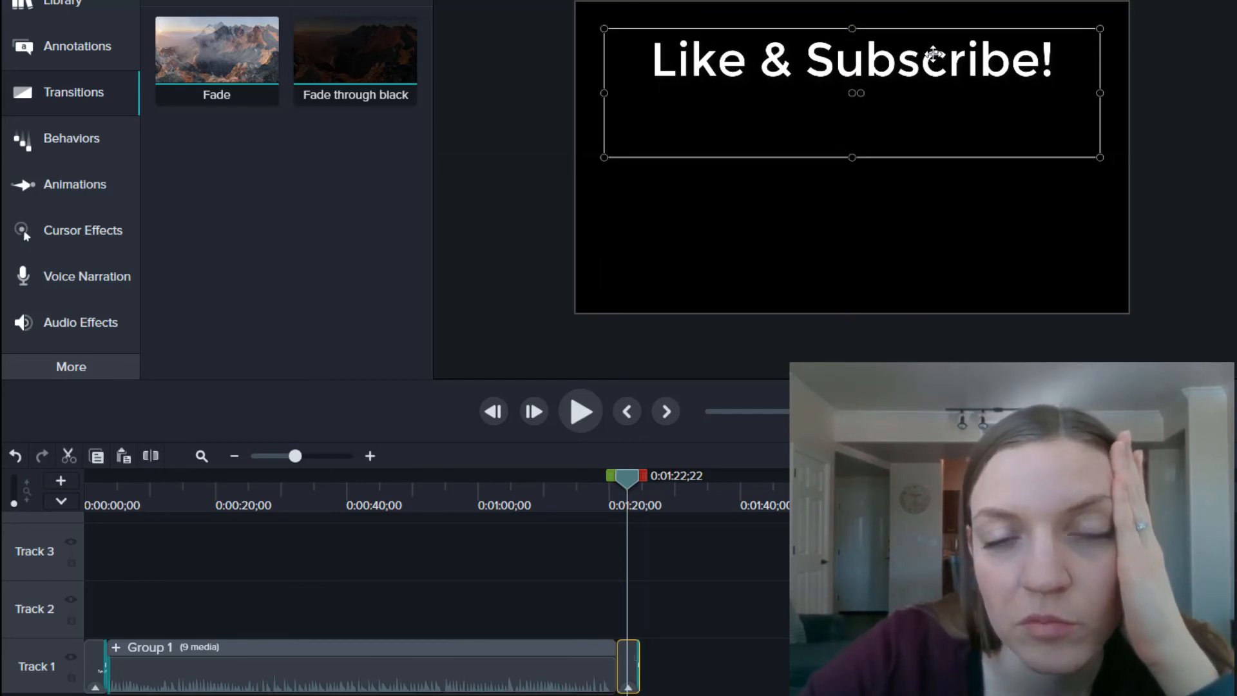
{"action": "left_click", "coordinate": [963, 245]}
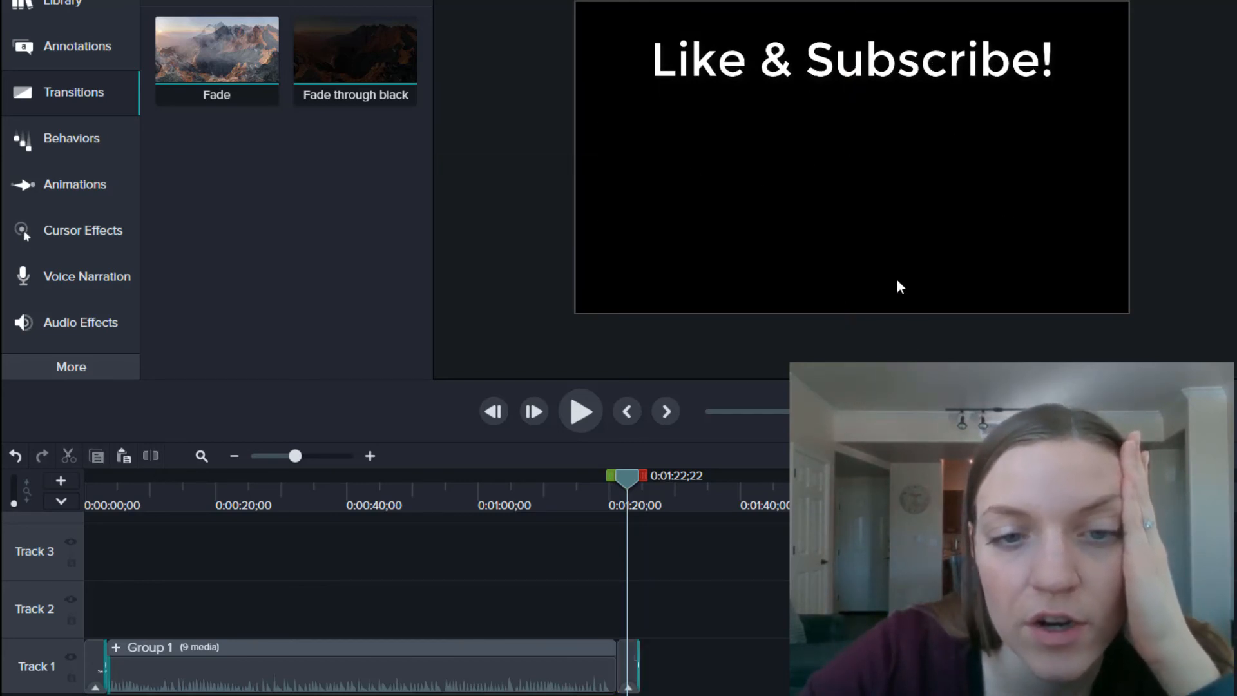
{"action": "left_click_drag", "start_coordinate": [628, 478], "coordinate": [610, 475]}
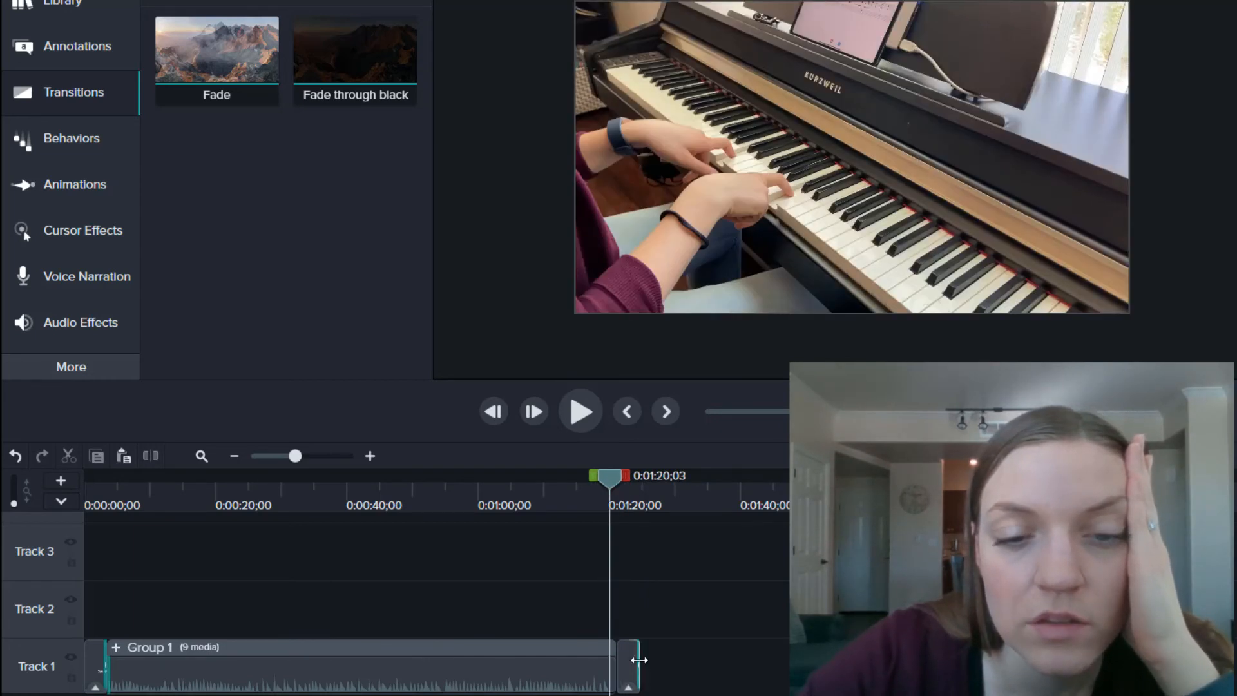
Step: Add Fade through black on the end card's edge and play back the fade into it
{"action": "left_click", "coordinate": [640, 660]}
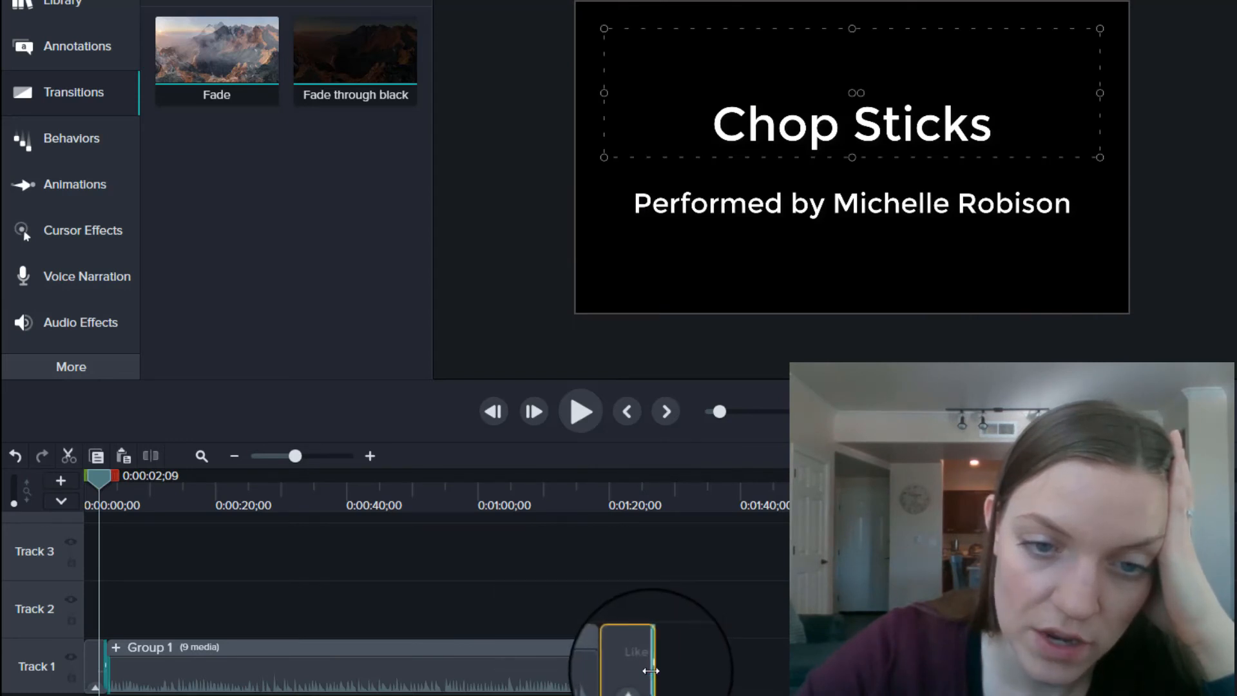
{"action": "left_click", "coordinate": [650, 670]}
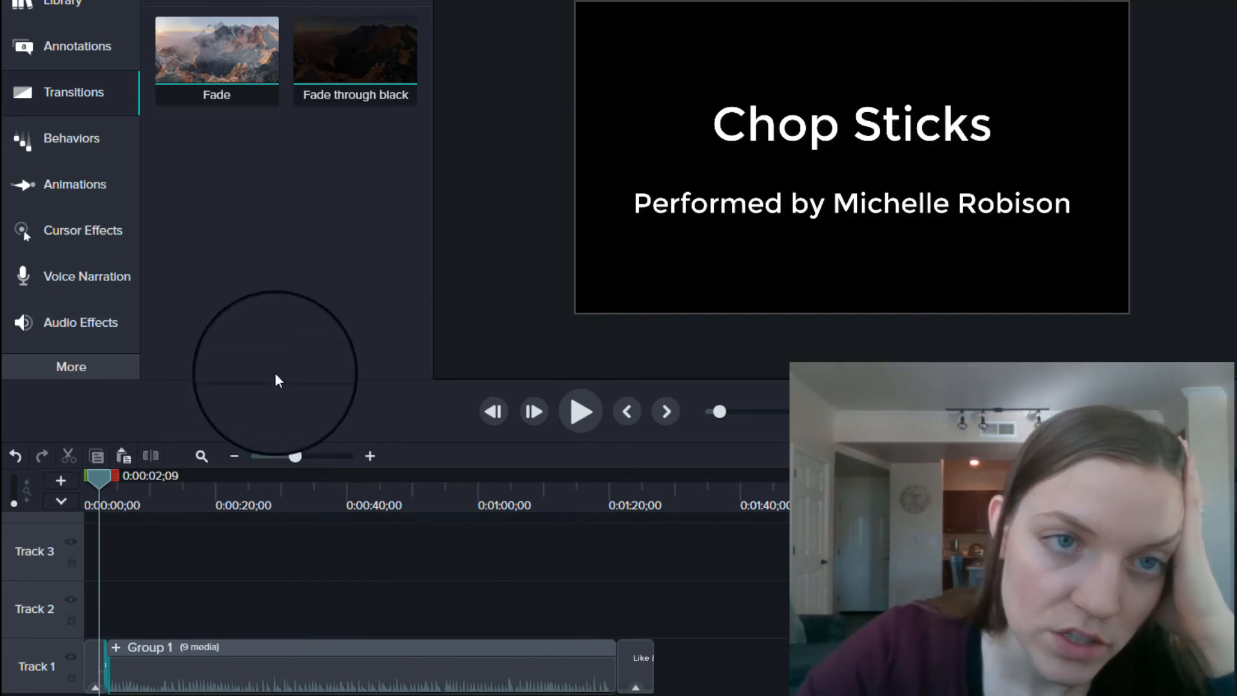
{"action": "left_click_drag", "start_coordinate": [381, 36], "coordinate": [618, 673]}
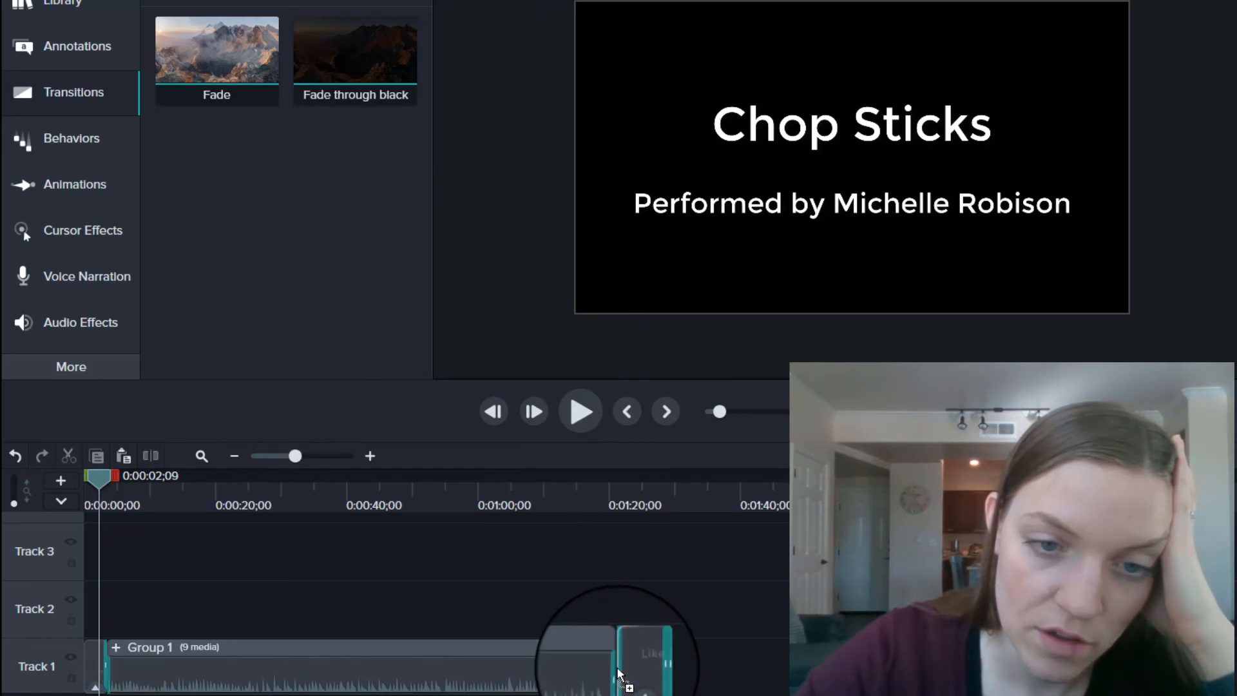
{"action": "left_click", "coordinate": [602, 500]}
{"action": "key", "text": "space"}
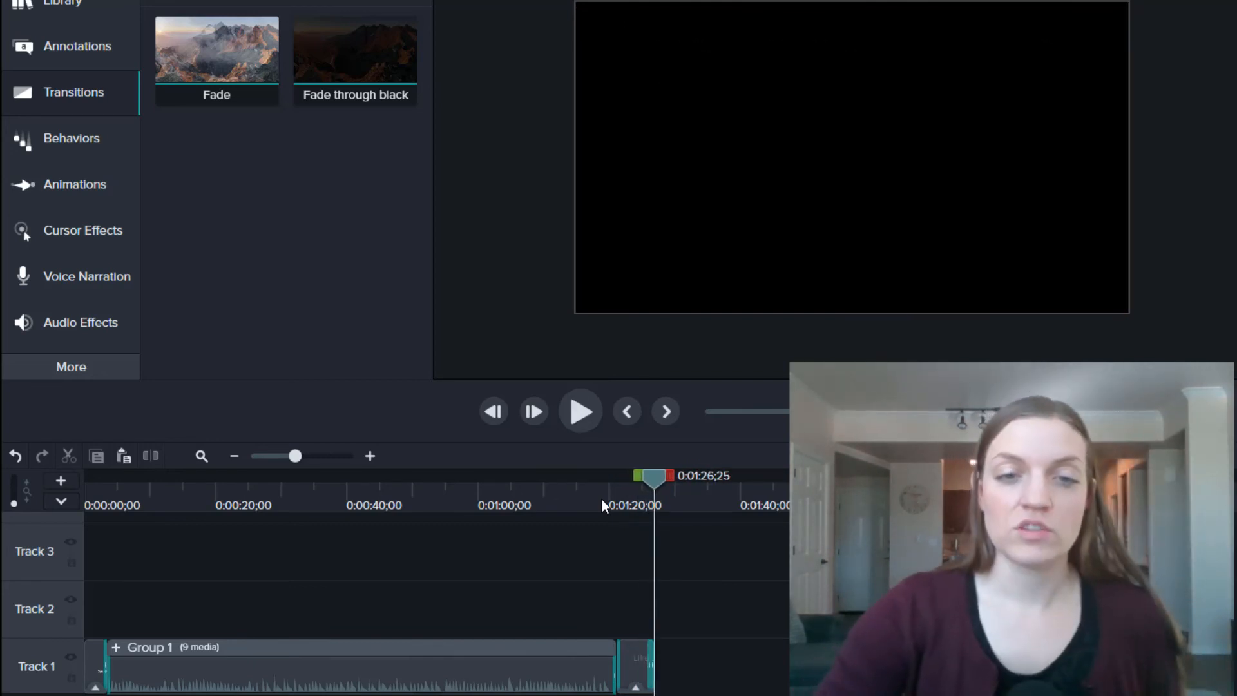
{"action": "key", "text": "ctrl+Home"}
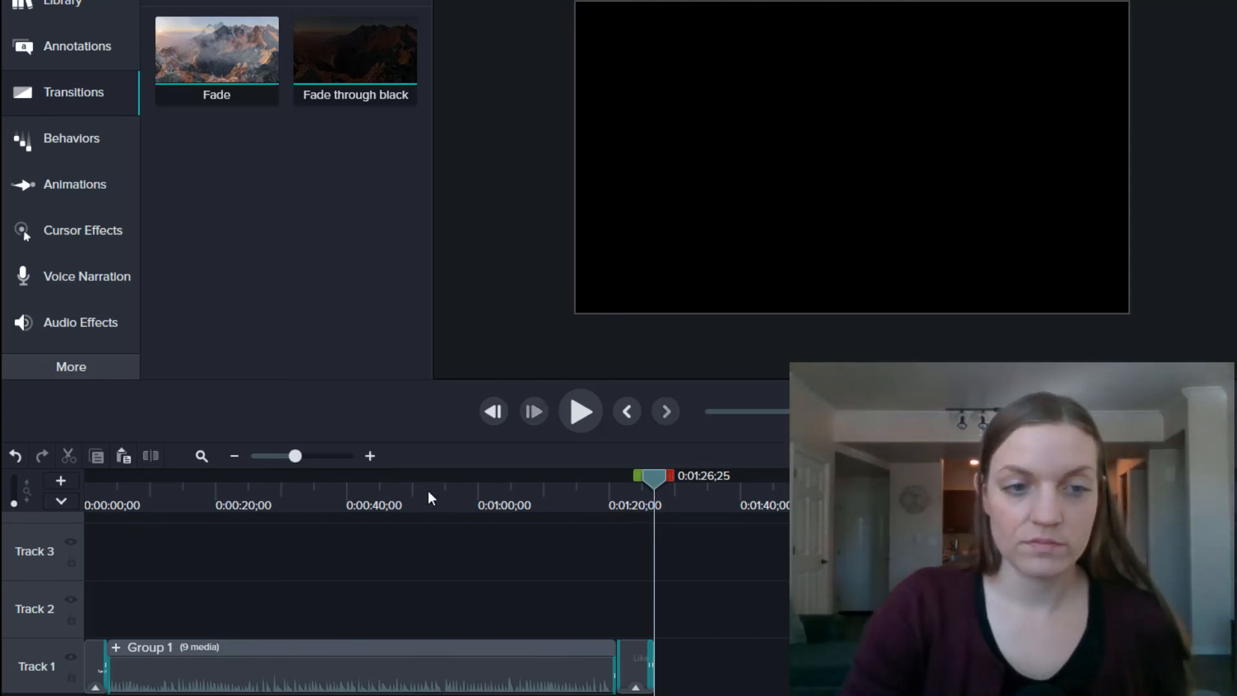
{"action": "left_click", "coordinate": [112, 495]}
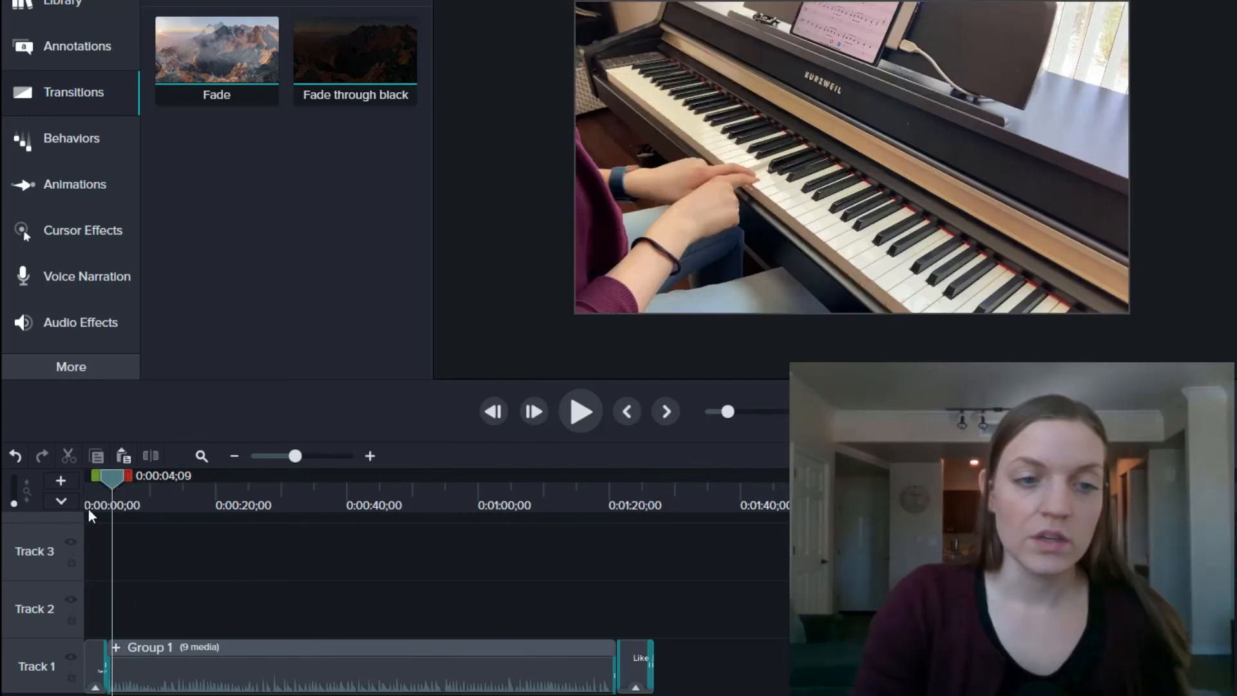
{"action": "key", "text": "ctrl+Home"}
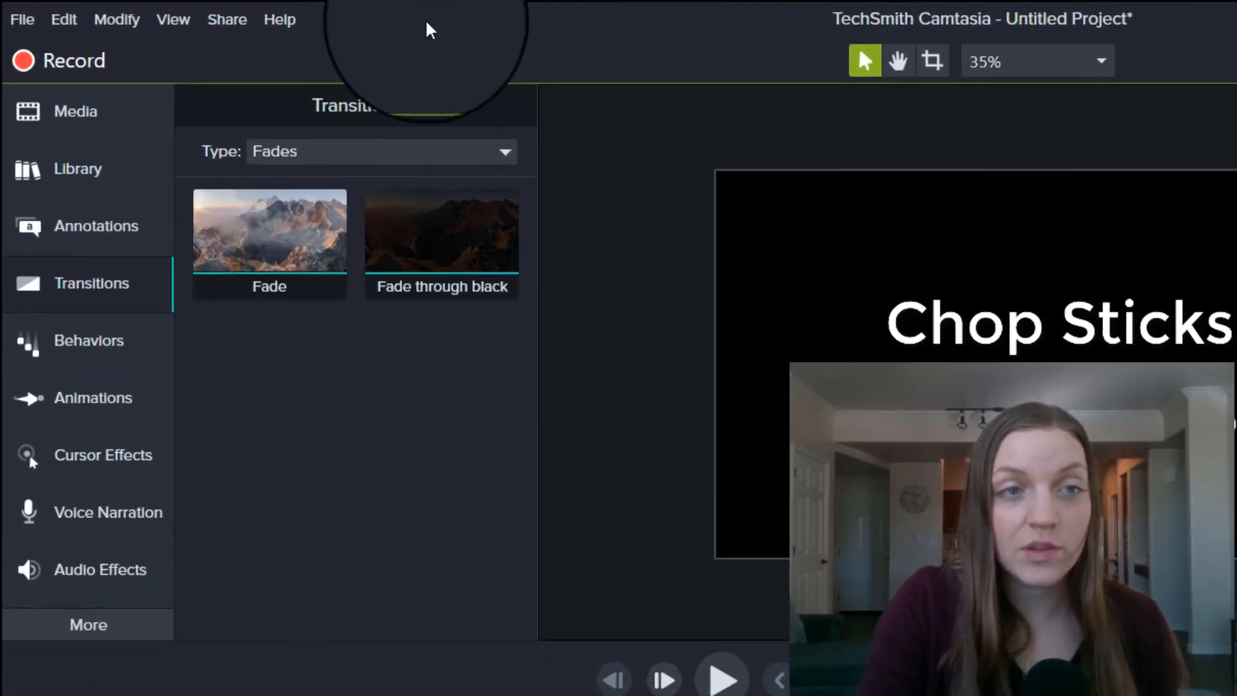
Step: List the Share destinations: Local File, Screencast.com, TechSmith Video Review, Vimeo and YouTube
{"action": "left_click", "coordinate": [22, 20]}
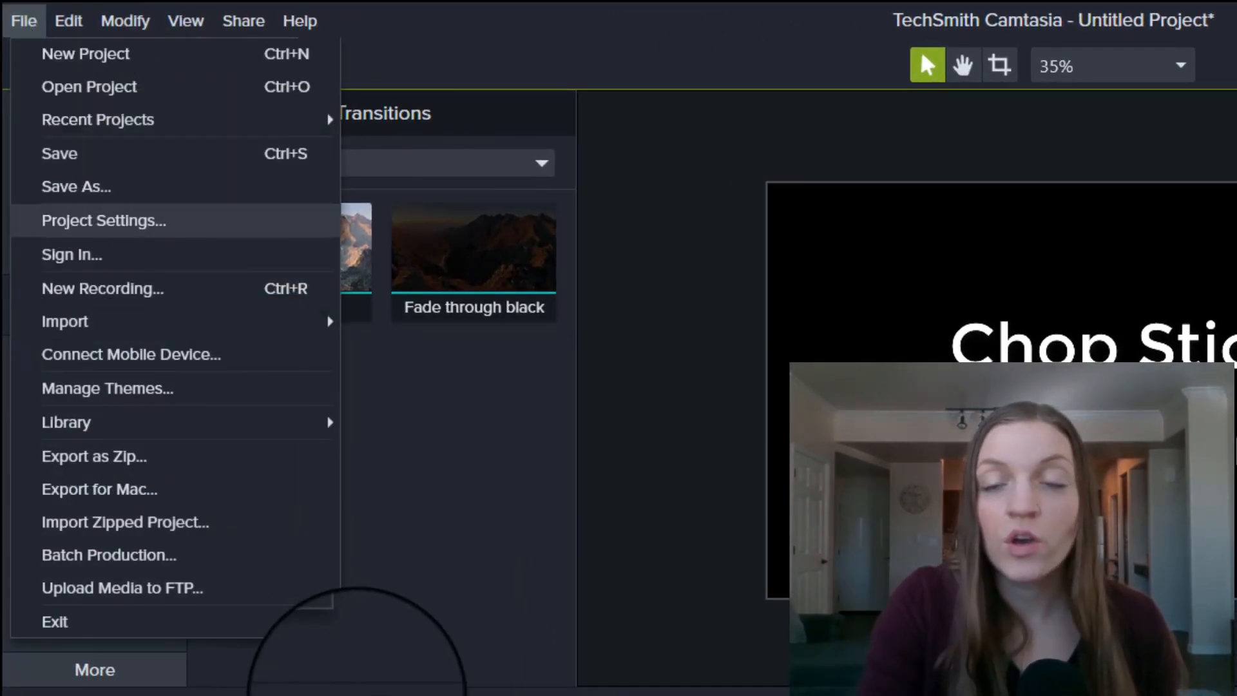
{"action": "left_click", "coordinate": [436, 594]}
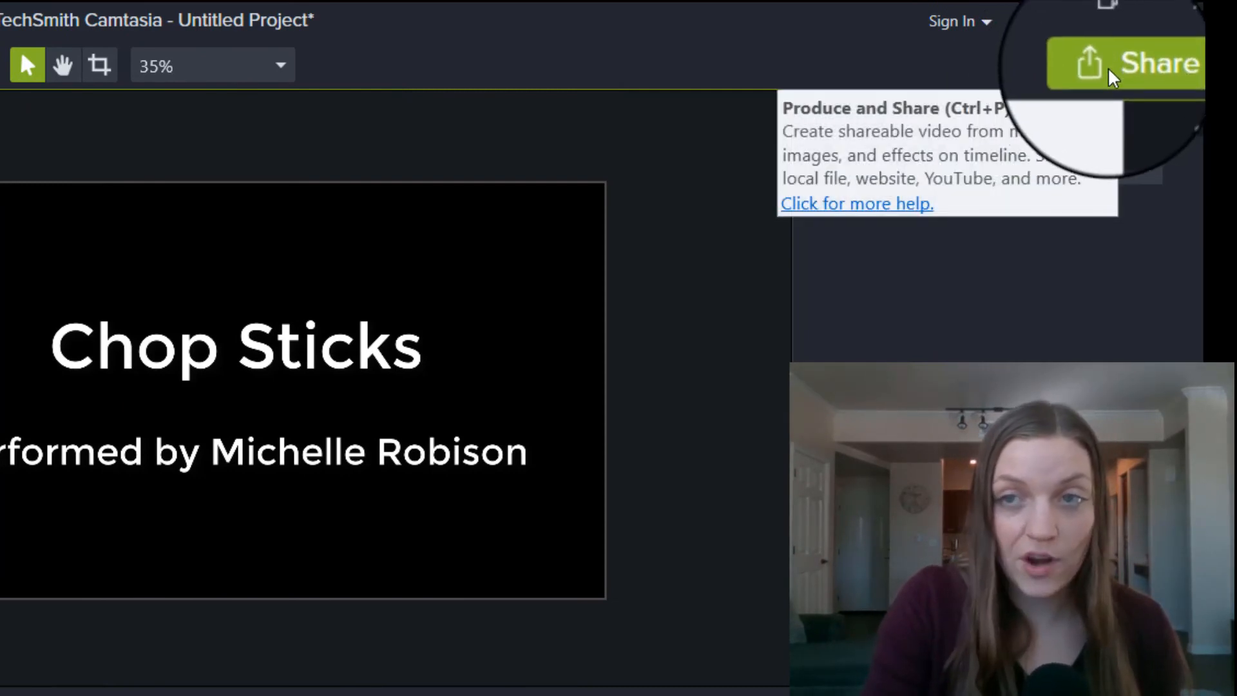
{"action": "left_click", "coordinate": [1113, 76]}
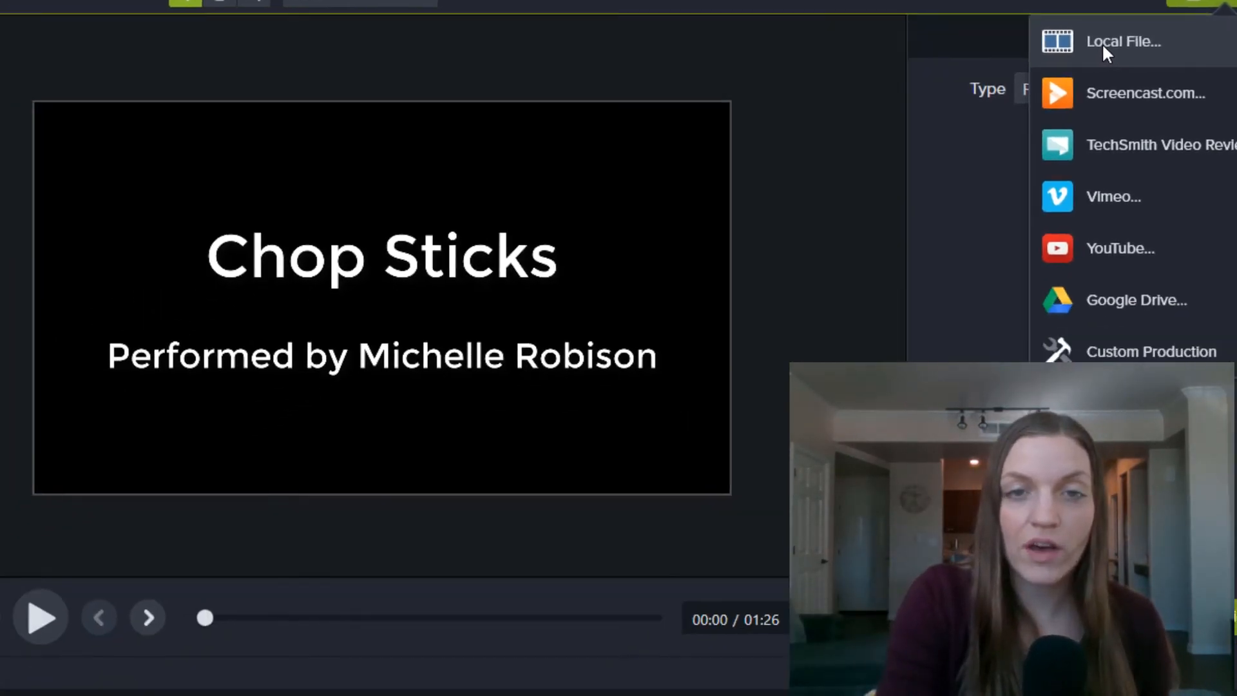
Step: Render the project as an MP4 Smart Player local file named 'Chop Sticks'
{"action": "left_click", "coordinate": [1004, 122]}
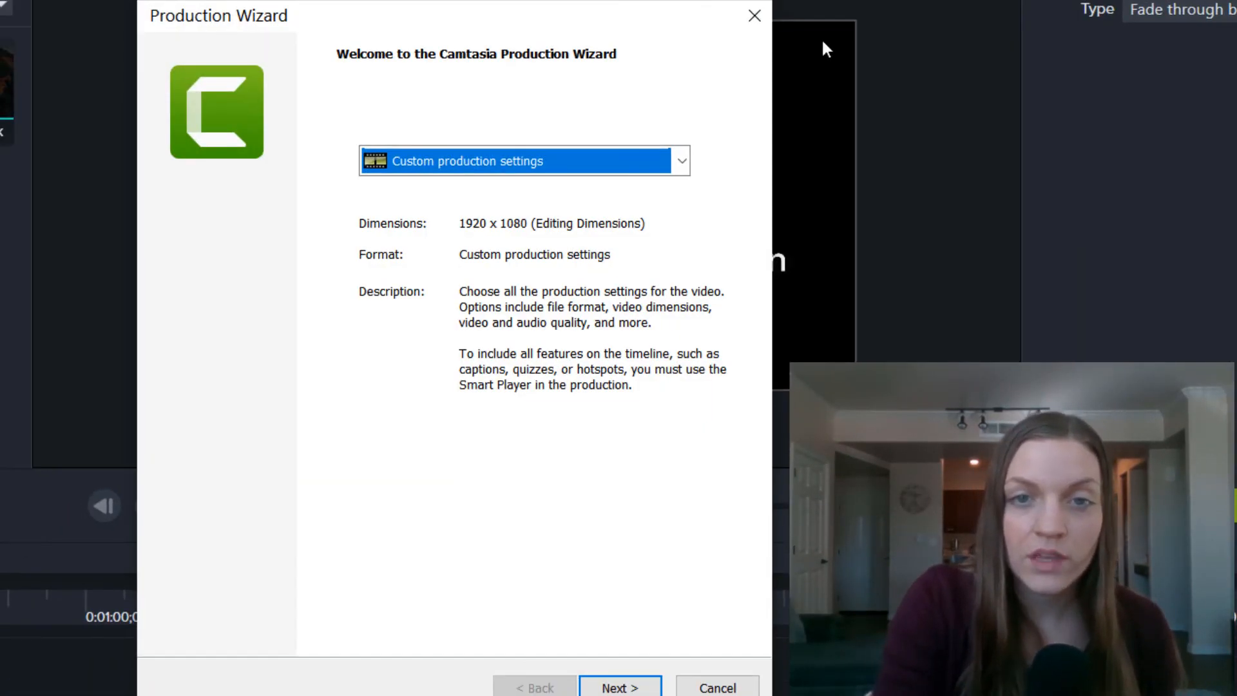
{"action": "left_click", "coordinate": [620, 689]}
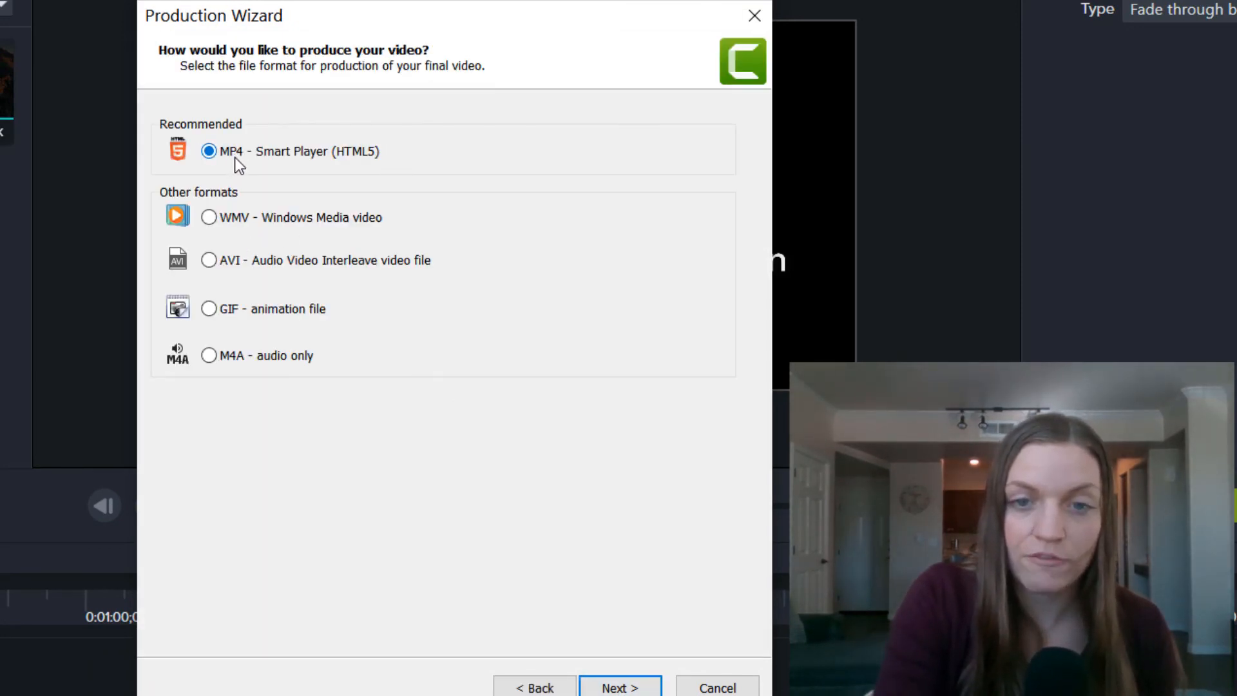
{"action": "left_click", "coordinate": [628, 688]}
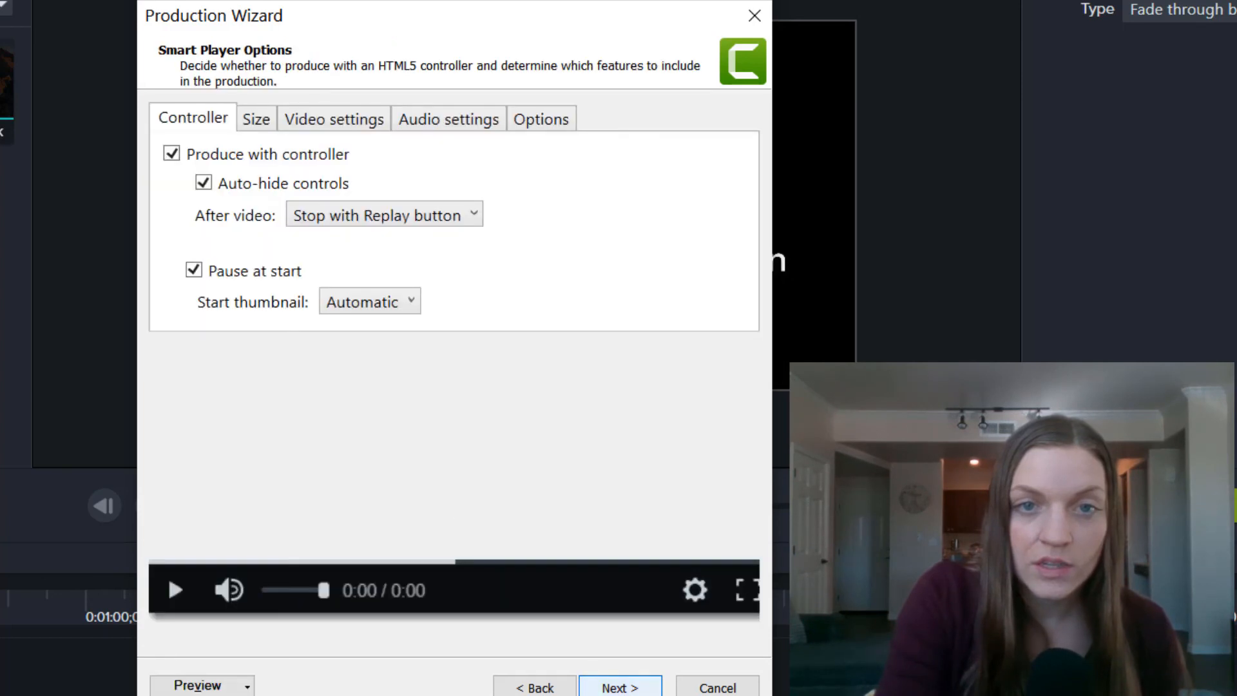
{"action": "left_click", "coordinate": [625, 688]}
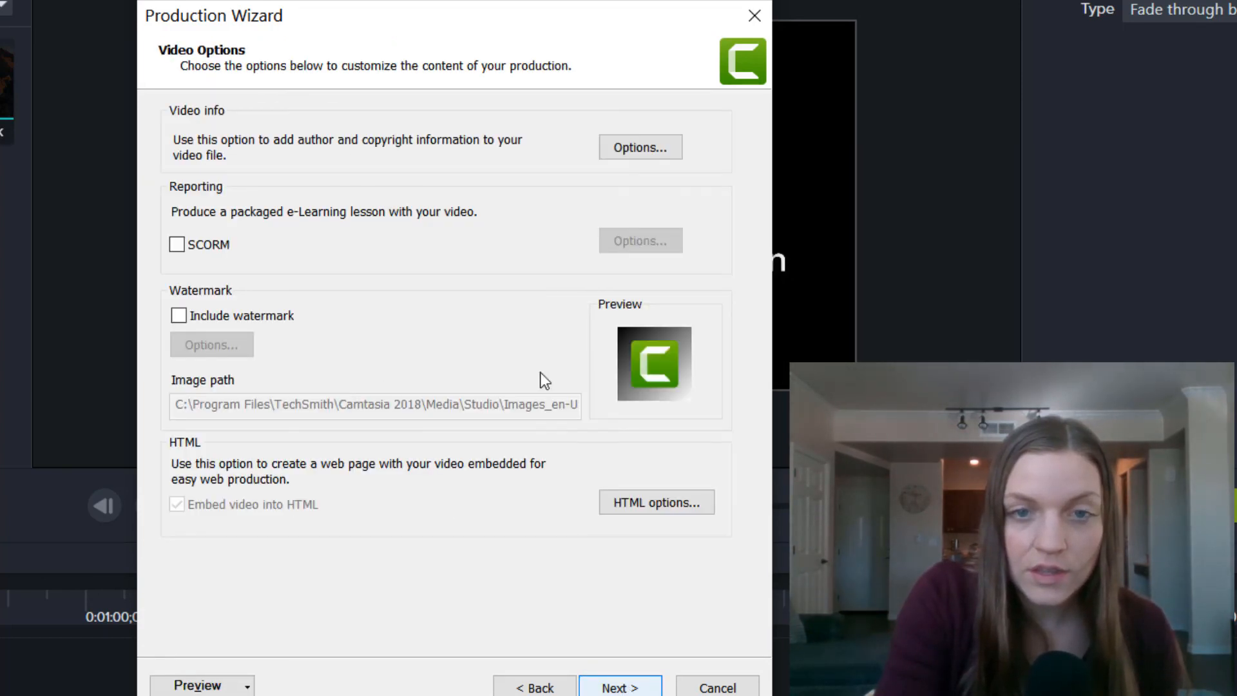
{"action": "left_click", "coordinate": [618, 688]}
{"action": "key", "text": "BackSpace"}
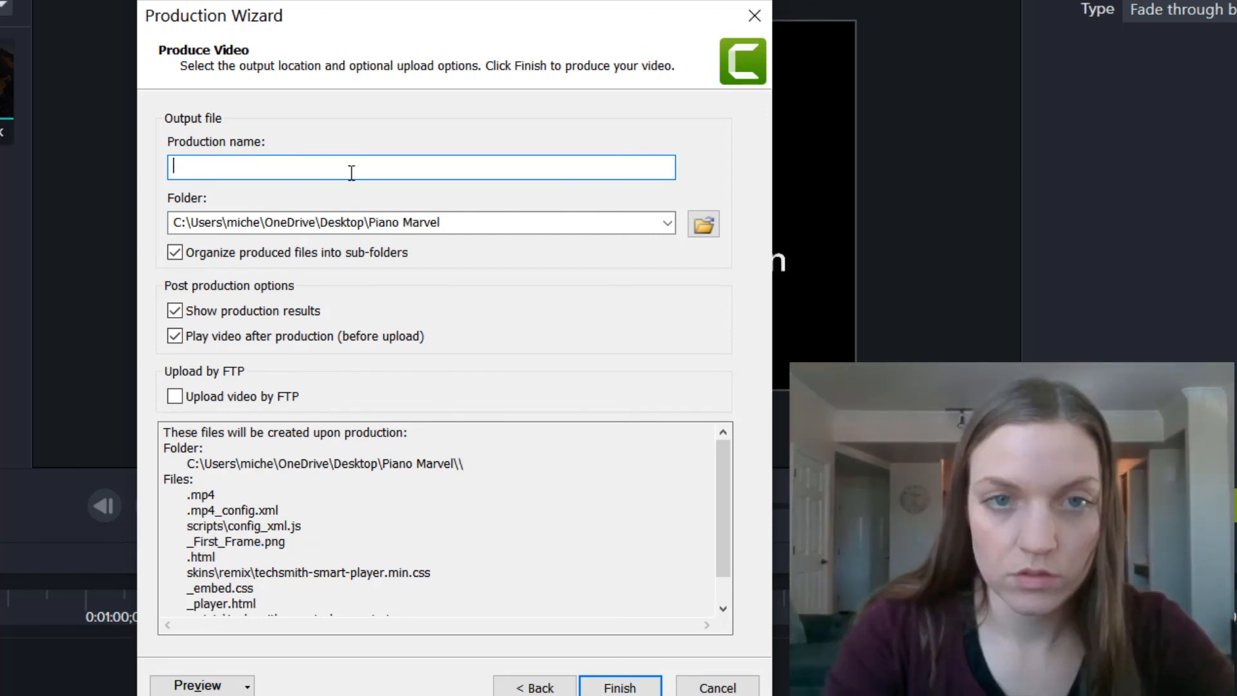
{"action": "type", "text": "Chop St"}
{"action": "type", "text": "icks"}
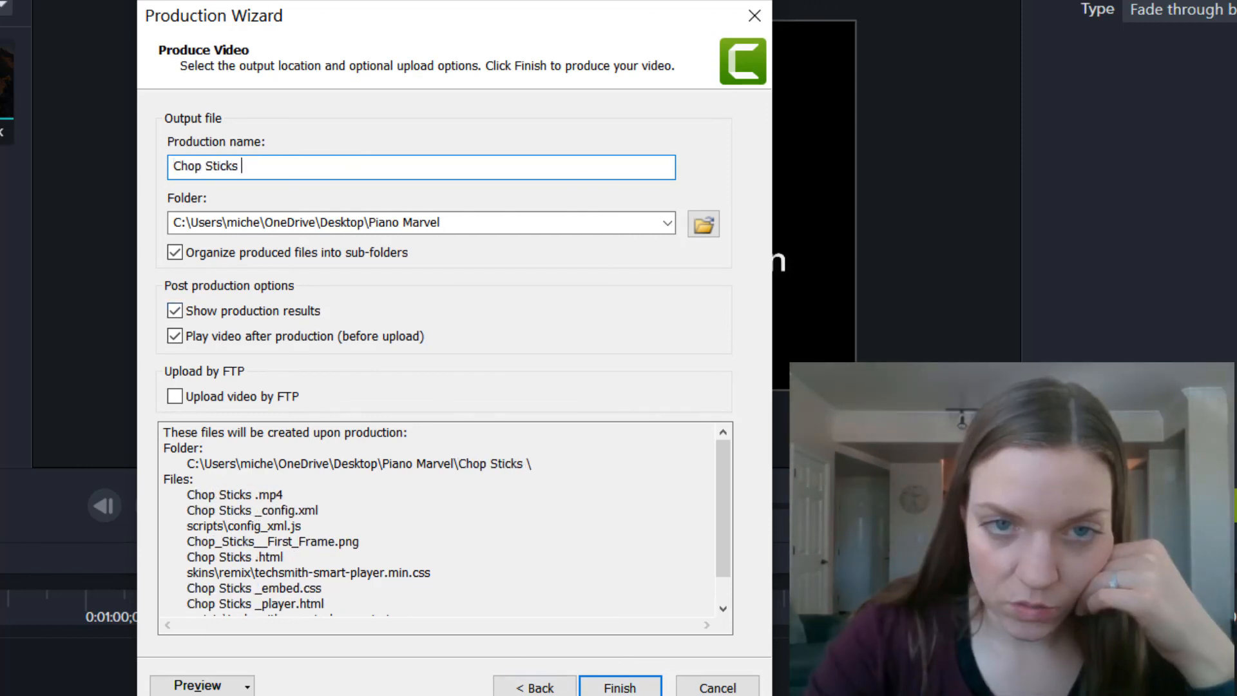
{"action": "left_click", "coordinate": [619, 687]}
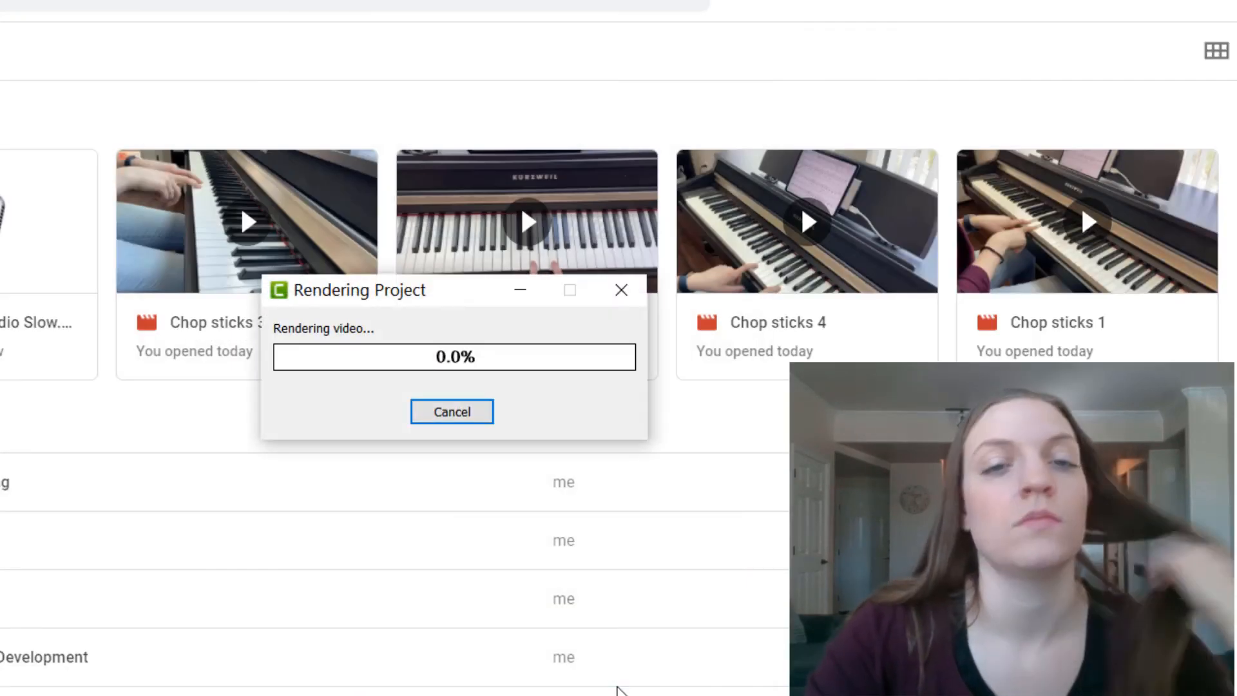